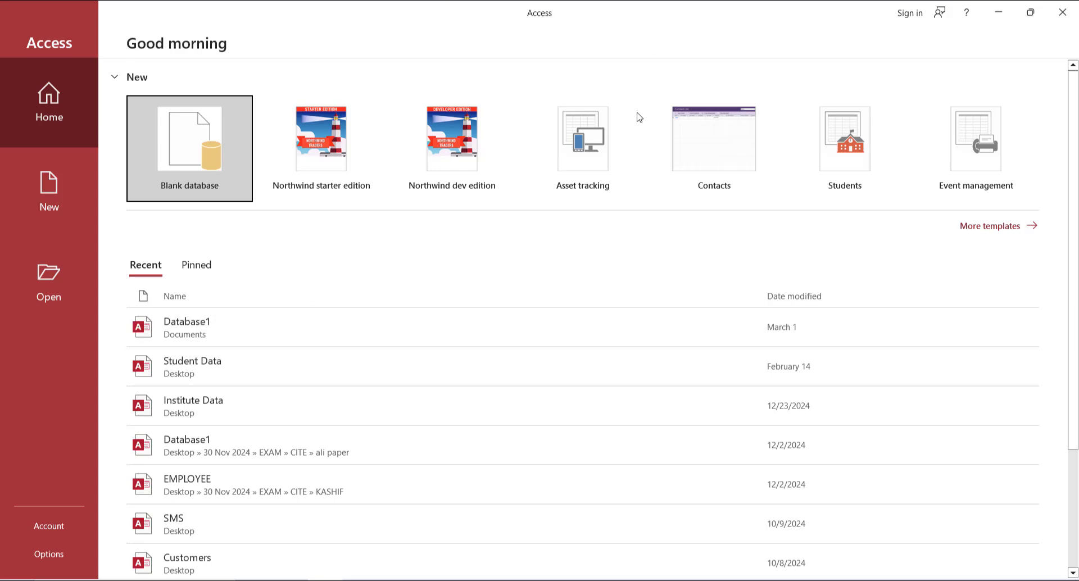
Step: Browse the available database templates and start a new blank database
{"action": "left_click", "coordinate": [993, 227]}
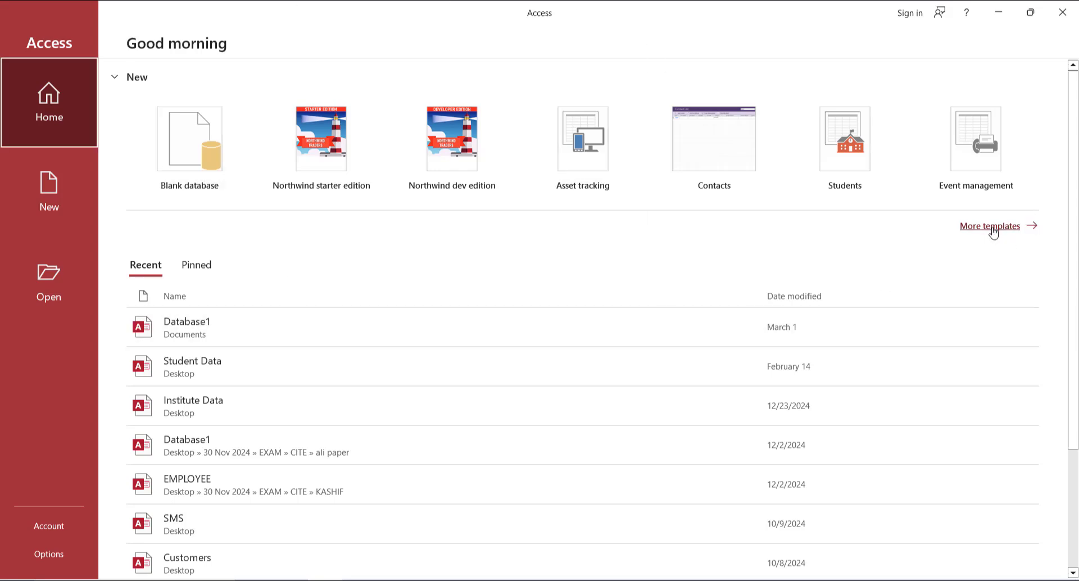
{"action": "scroll", "coordinate": [498, 434], "scroll_direction": "down", "scroll_amount": 5}
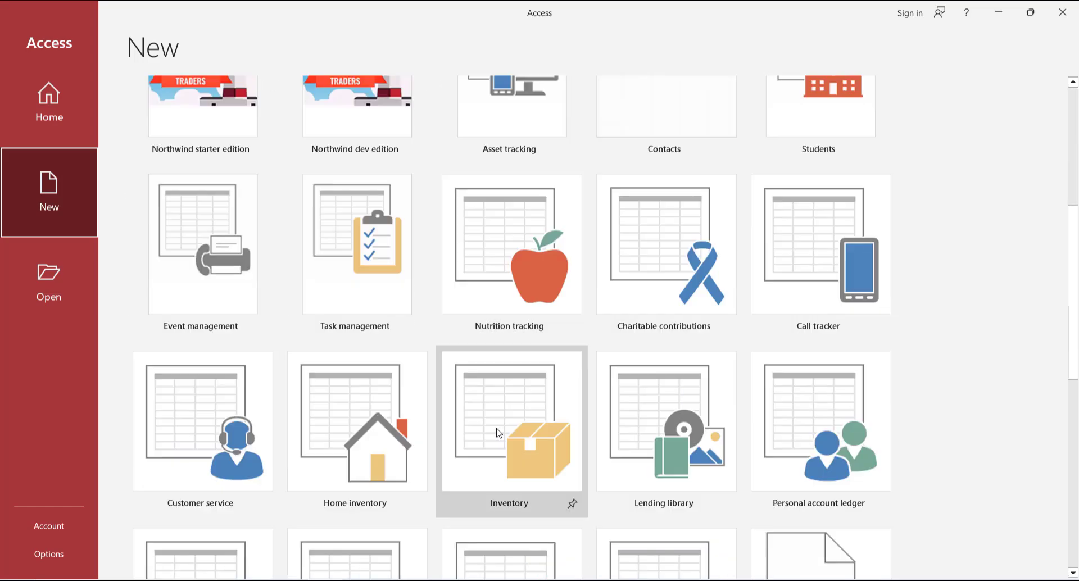
{"action": "scroll", "coordinate": [498, 433], "scroll_direction": "up", "scroll_amount": 3}
{"action": "scroll", "coordinate": [498, 433], "scroll_direction": "up", "scroll_amount": 4}
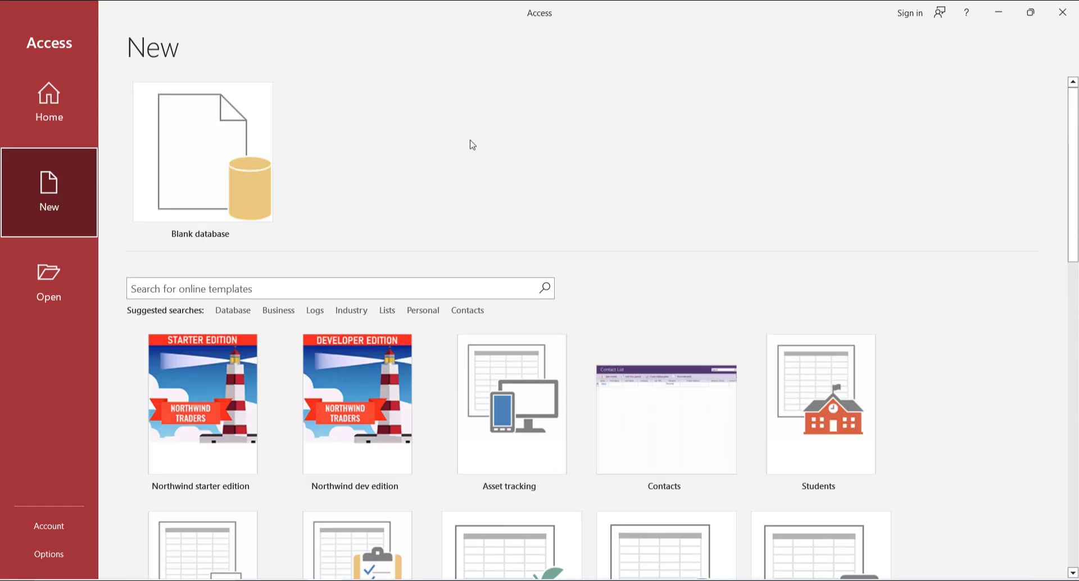
{"action": "left_click", "coordinate": [208, 174]}
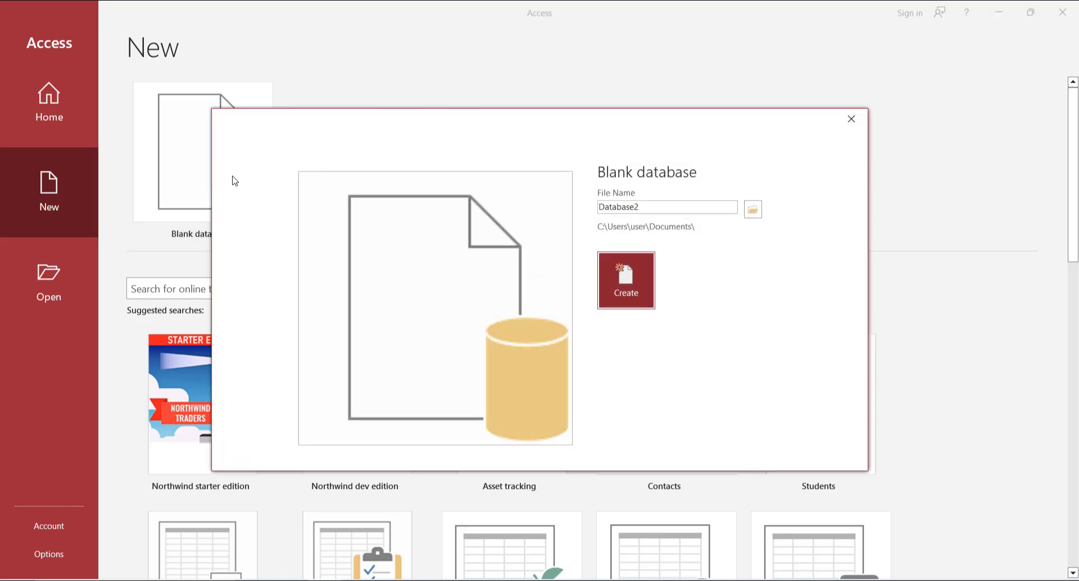
{"action": "left_click_drag", "start_coordinate": [531, 116], "coordinate": [595, 72]}
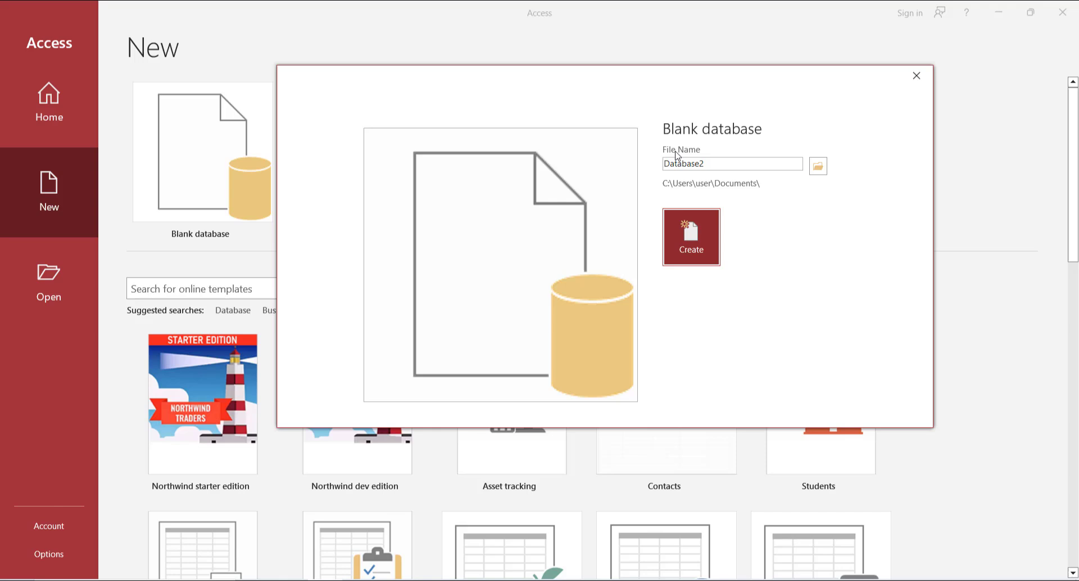
Step: Name the new database file Student Data
{"action": "double_click", "coordinate": [718, 163]}
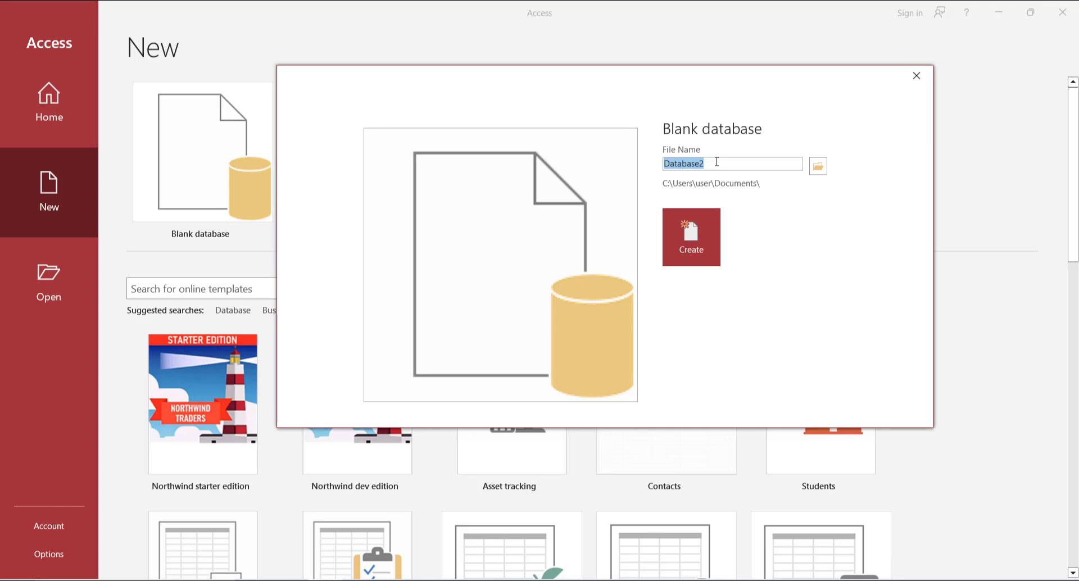
{"action": "left_click", "coordinate": [734, 160]}
{"action": "left_click_drag", "start_coordinate": [730, 161], "coordinate": [631, 171]}
{"action": "left_click", "coordinate": [703, 164]}
{"action": "left_click_drag", "start_coordinate": [750, 161], "coordinate": [645, 157]}
{"action": "type", "text": "Atud"}
{"action": "type", "text": "ent D"}
{"action": "key", "text": "BackSpace"}
{"action": "key", "text": "BackSpace"}
{"action": "key", "text": "BackSpace"}
{"action": "key", "text": "BackSpace"}
{"action": "key", "text": "BackSpace"}
{"action": "key", "text": "BackSpace"}
{"action": "key", "text": "BackSpace"}
{"action": "key", "text": "BackSpace"}
{"action": "key", "text": "BackSpace"}
{"action": "type", "text": "Student Data"}
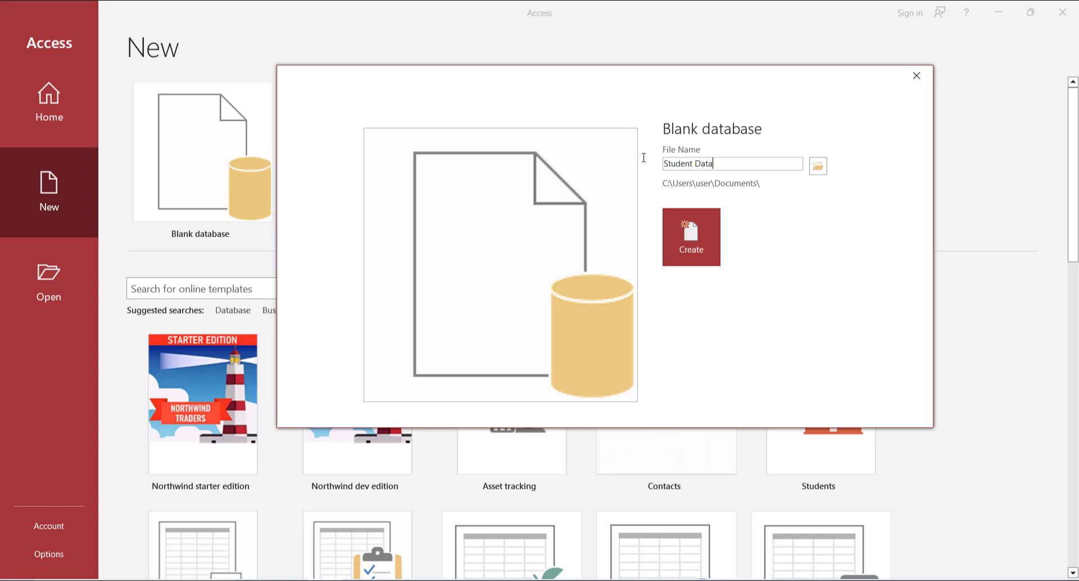
Step: Set the Desktop as the save location and create the blank database
{"action": "left_click", "coordinate": [818, 166]}
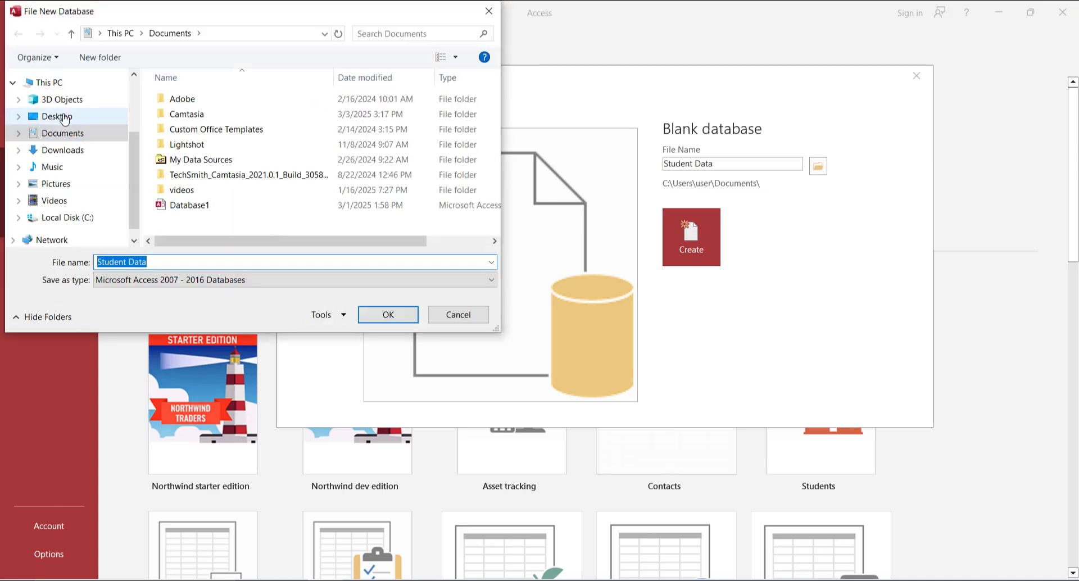
{"action": "left_click", "coordinate": [66, 117]}
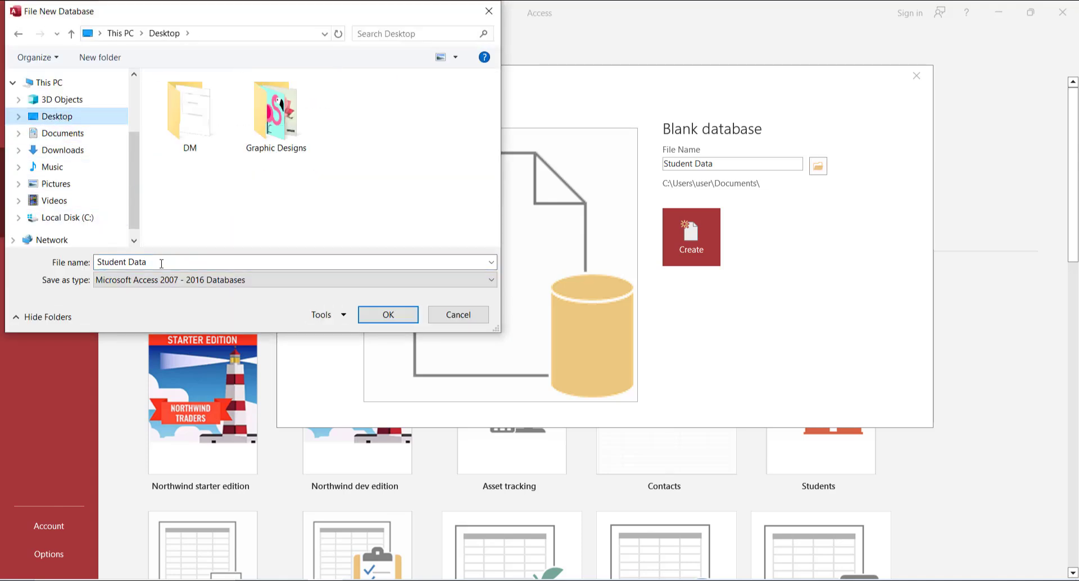
{"action": "left_click", "coordinate": [378, 319]}
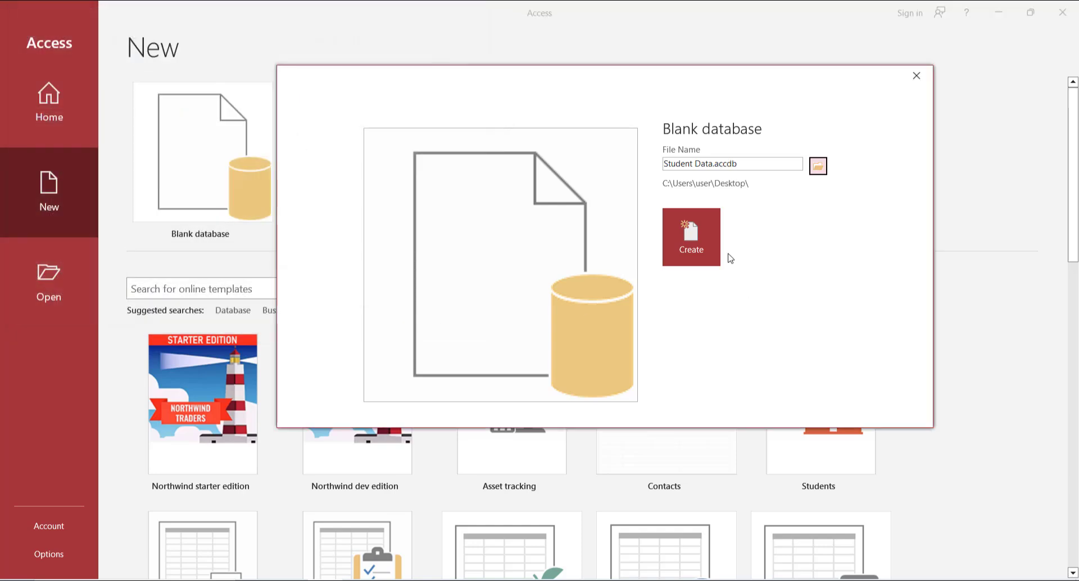
{"action": "left_click", "coordinate": [690, 248]}
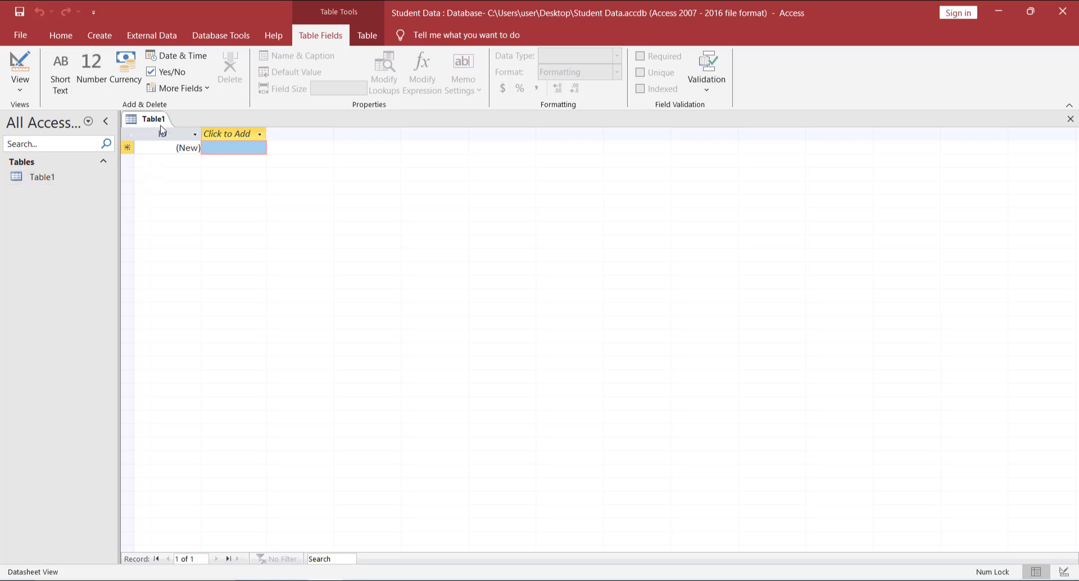
Step: Save the default Table1 under the table name Student Data
{"action": "left_click", "coordinate": [101, 36]}
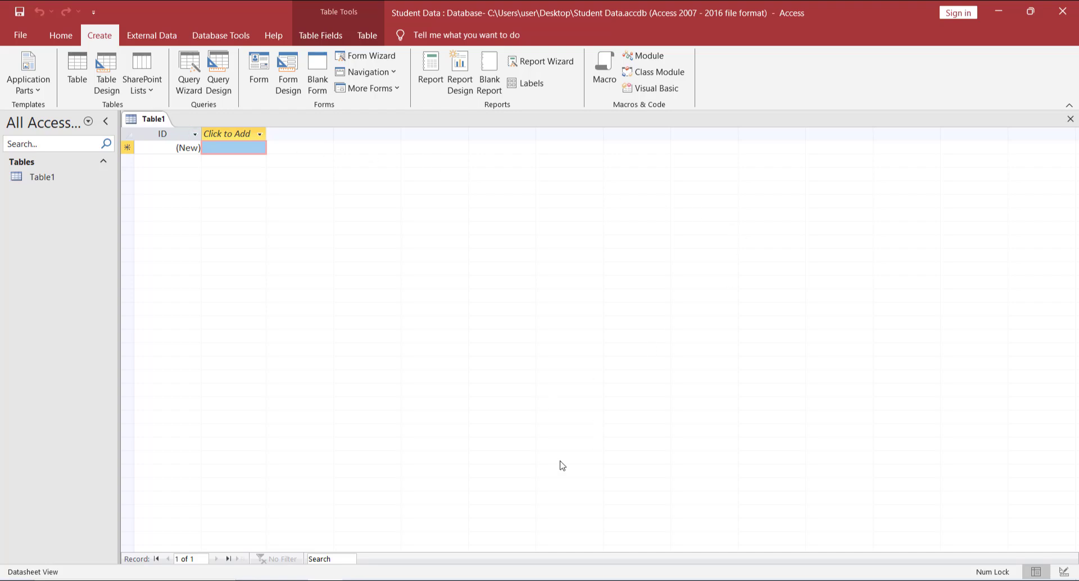
{"action": "right_click", "coordinate": [149, 125]}
{"action": "left_click", "coordinate": [177, 130]}
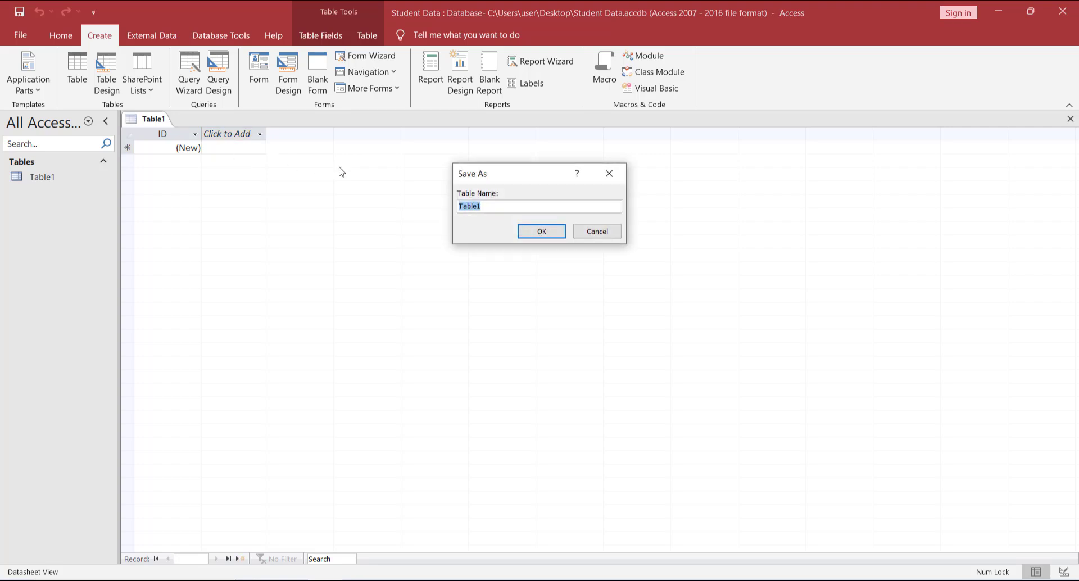
{"action": "left_click_drag", "start_coordinate": [557, 169], "coordinate": [576, 163]}
{"action": "left_click", "coordinate": [520, 199]}
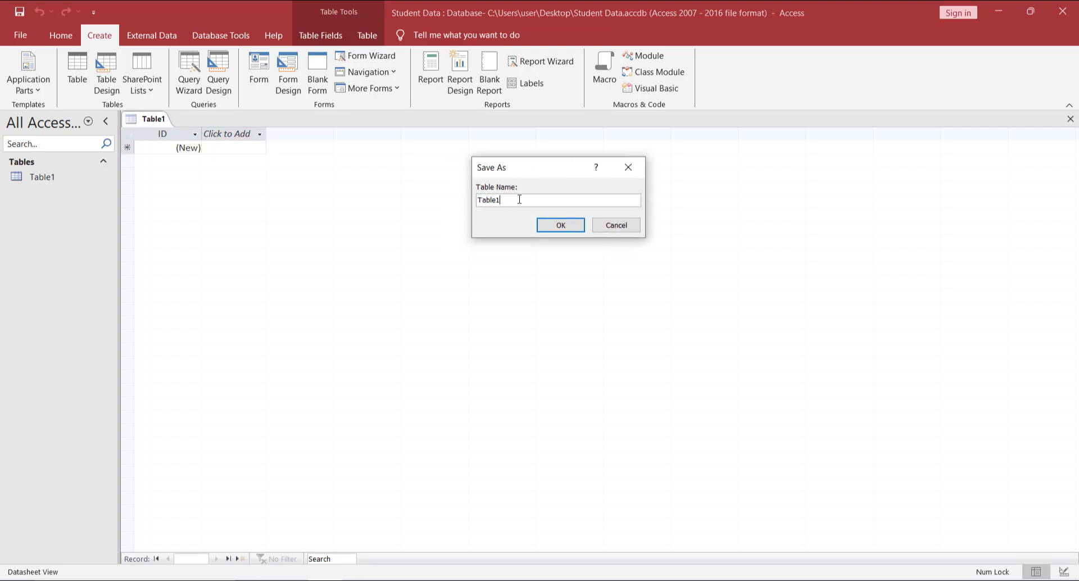
{"action": "left_click_drag", "start_coordinate": [520, 199], "coordinate": [441, 205]}
{"action": "key", "text": "BackSpace"}
{"action": "type", "text": "Student Data"}
{"action": "left_click", "coordinate": [574, 229]}
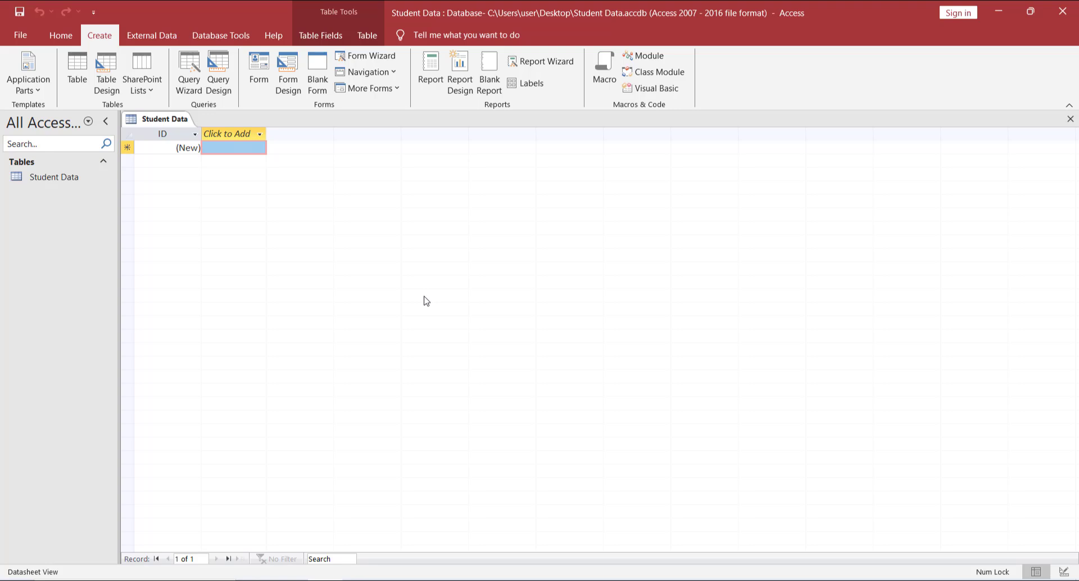
Step: Switch the Student Data table to Design View and add a Name field with the Short Text data type
{"action": "right_click", "coordinate": [163, 121]}
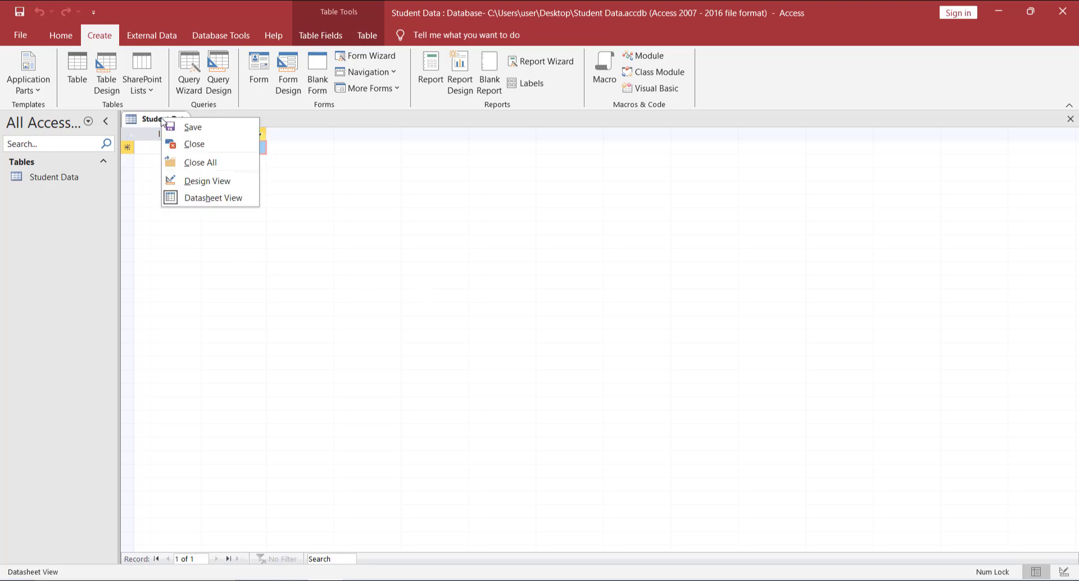
{"action": "left_click", "coordinate": [197, 181]}
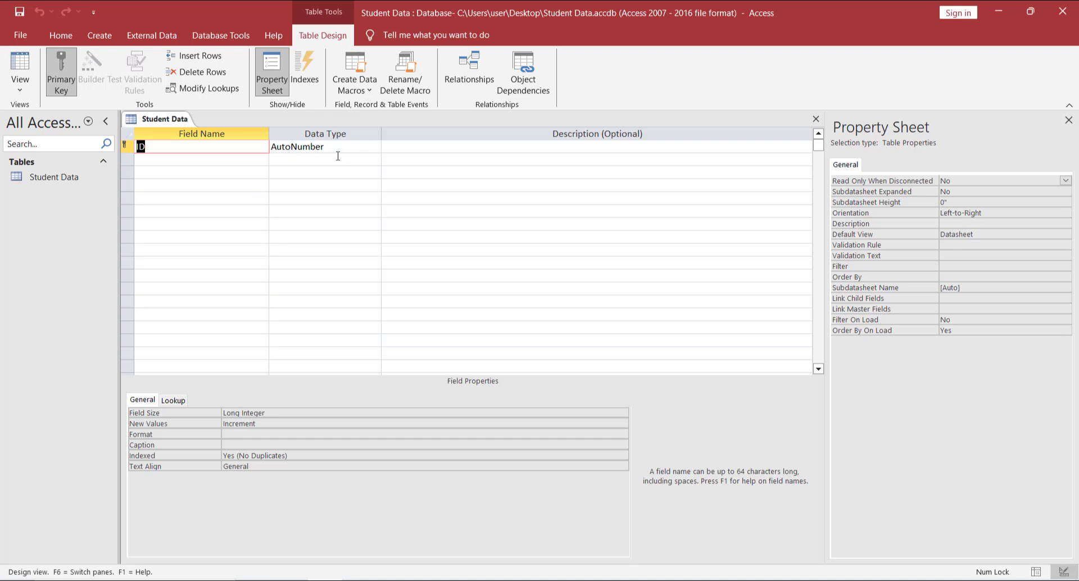
{"action": "left_click", "coordinate": [246, 160]}
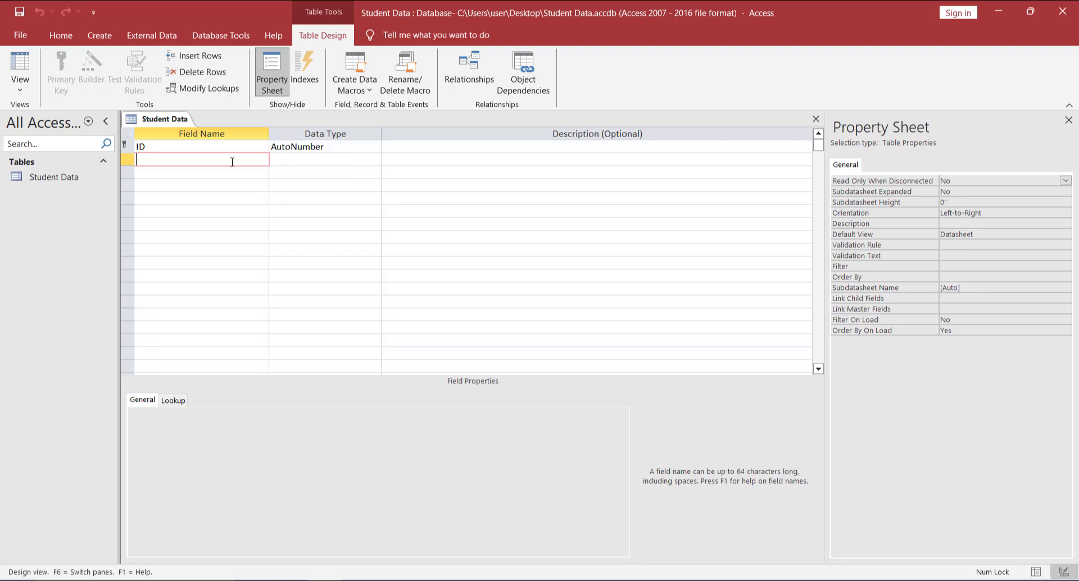
{"action": "type", "text": "Name"}
{"action": "left_click", "coordinate": [325, 161]}
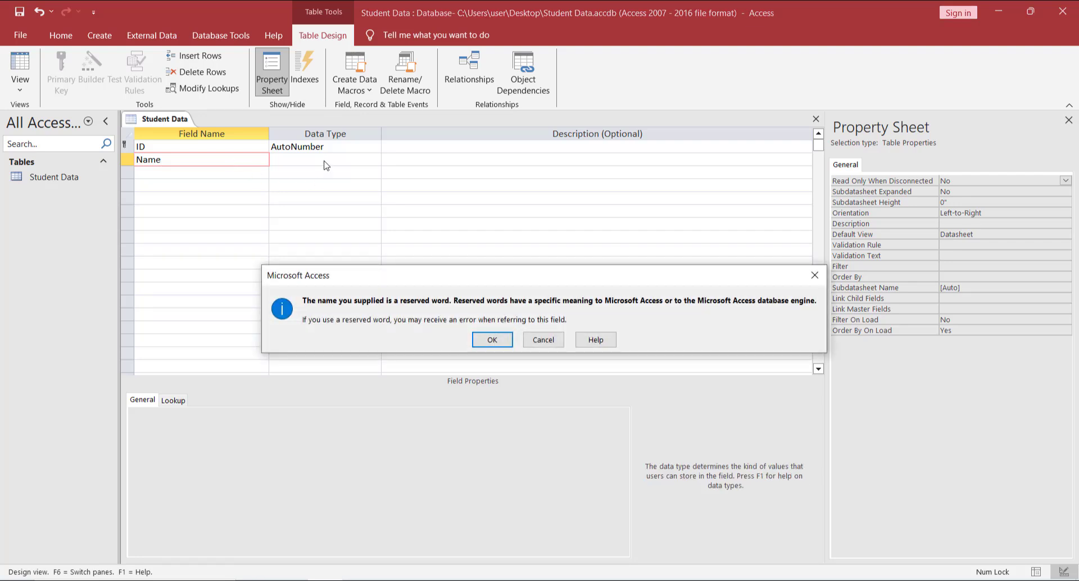
{"action": "left_click", "coordinate": [375, 159]}
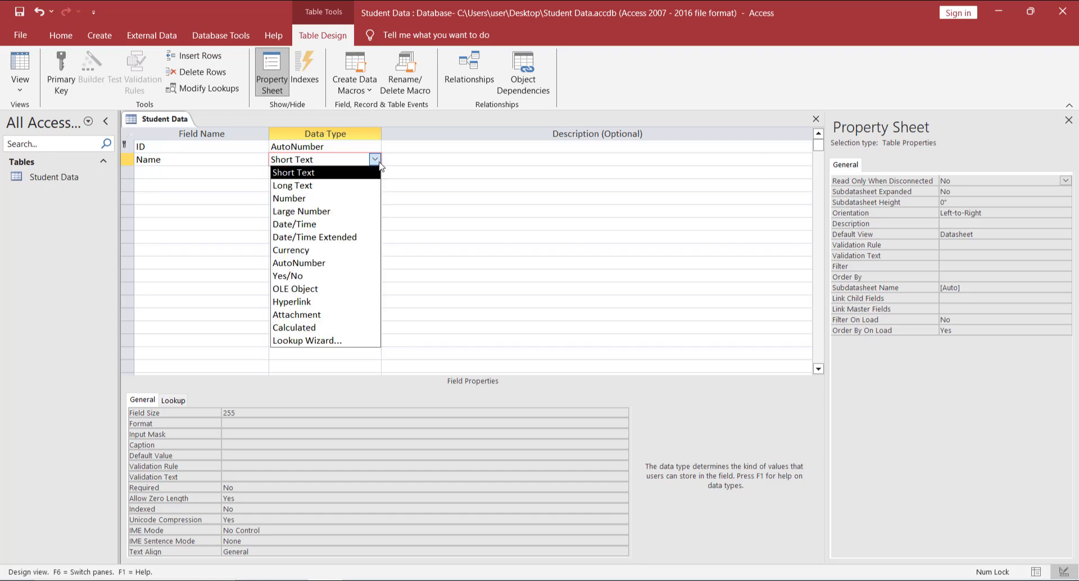
{"action": "left_click", "coordinate": [284, 176]}
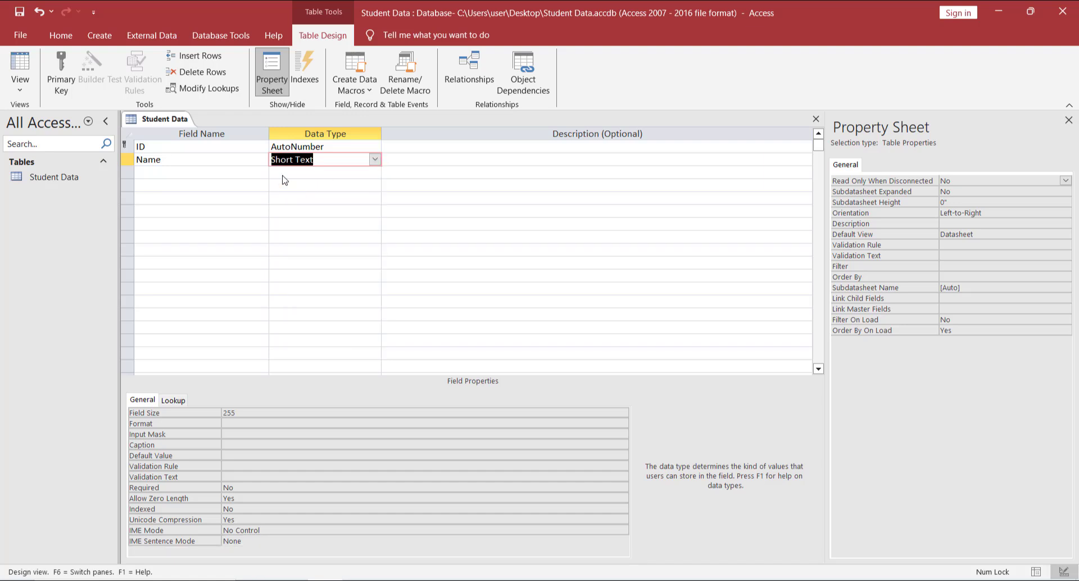
Step: Add a Father Name field below Name with the Short Text data type
{"action": "left_click", "coordinate": [188, 172]}
{"action": "type", "text": "Fathe"}
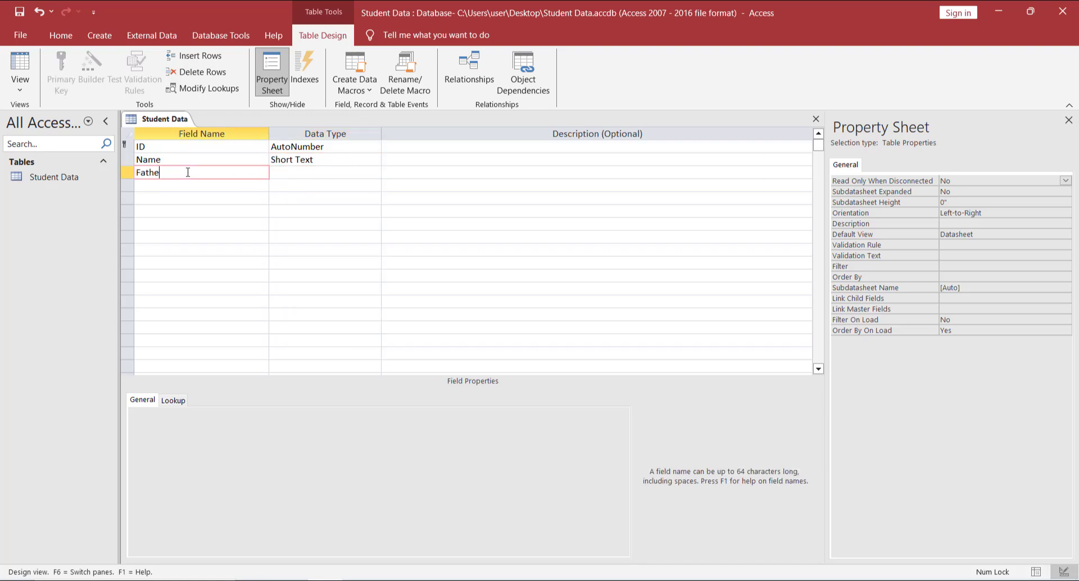
{"action": "type", "text": "r Name"}
{"action": "left_click", "coordinate": [344, 170]}
{"action": "left_click", "coordinate": [374, 172]}
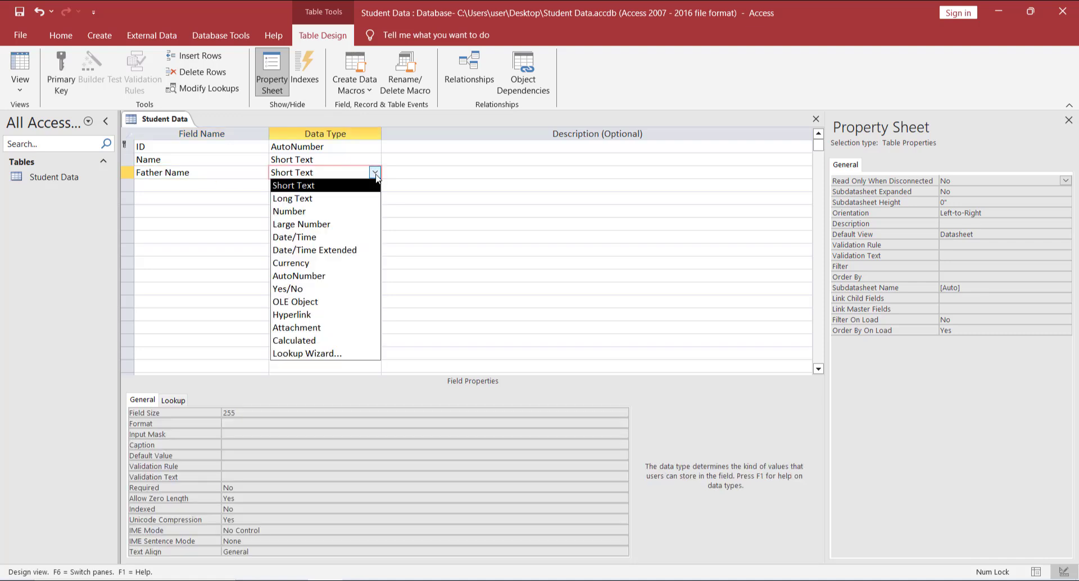
{"action": "left_click", "coordinate": [332, 189]}
Step: Add an Address field below Father Name with the Long Text data type
{"action": "left_click", "coordinate": [206, 185]}
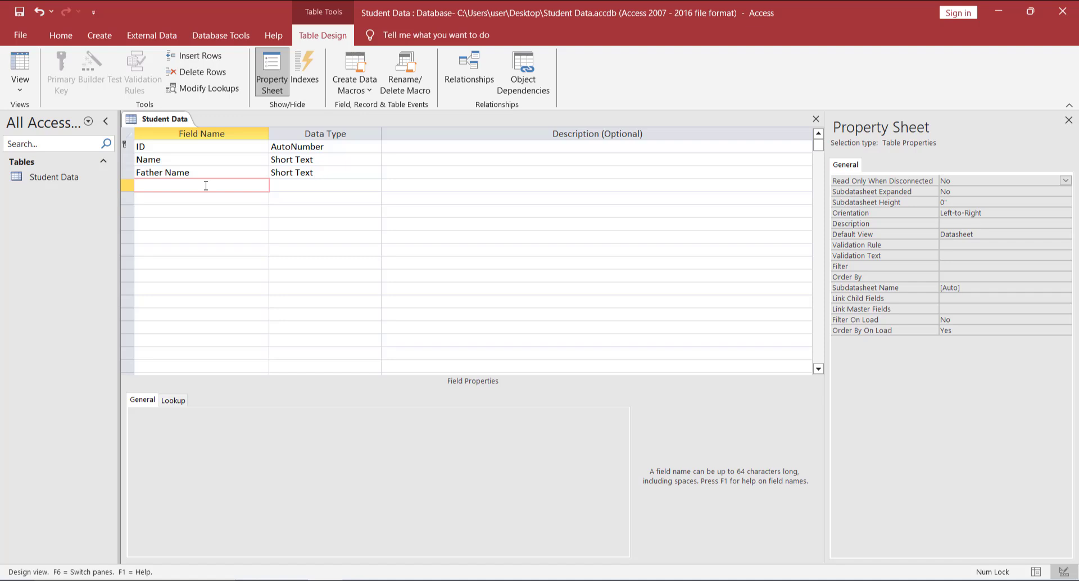
{"action": "type", "text": "Address"}
{"action": "left_click", "coordinate": [374, 187]}
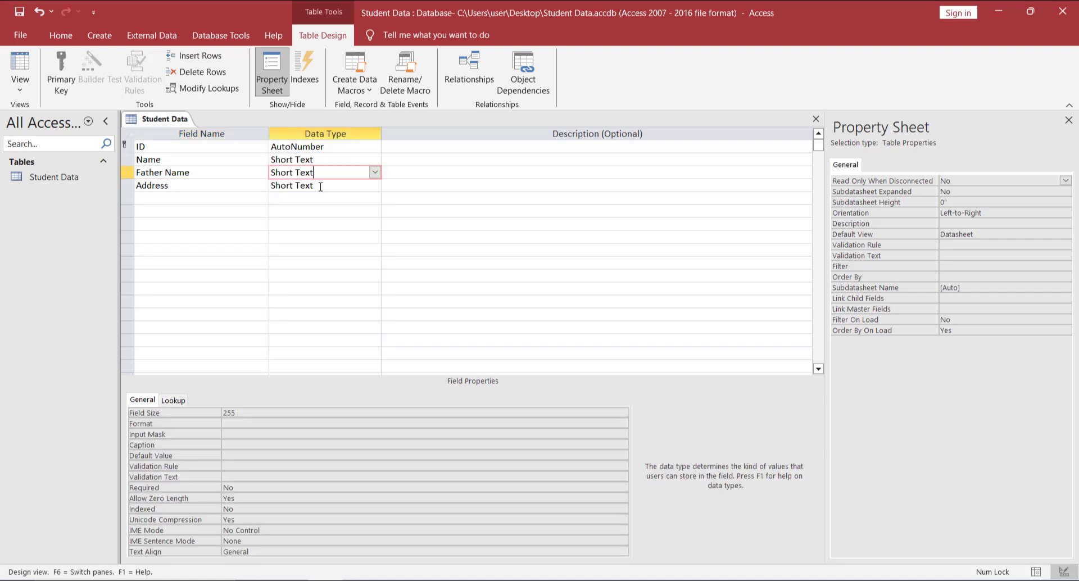
{"action": "left_click", "coordinate": [375, 186]}
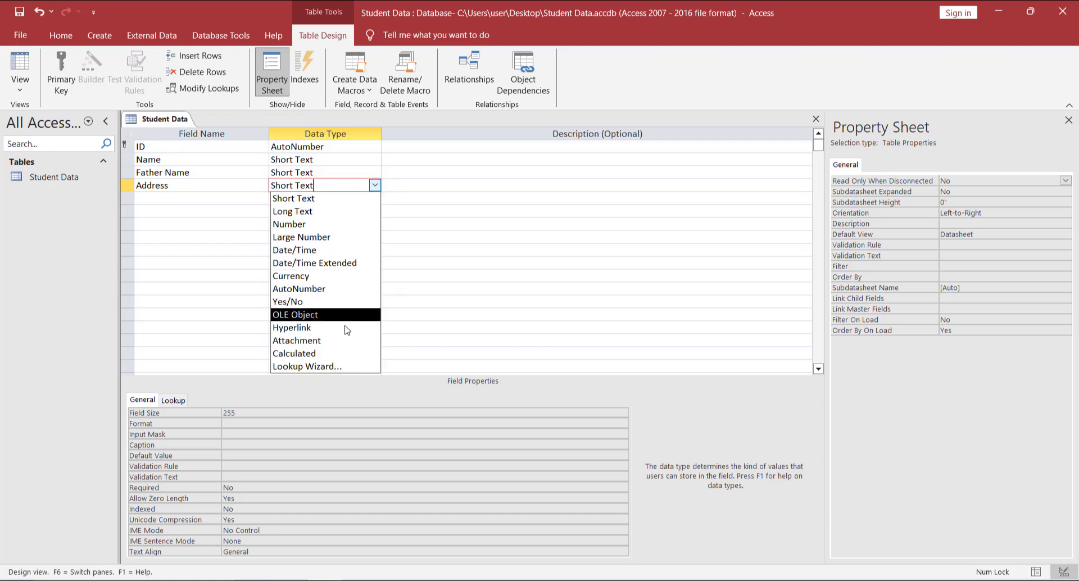
{"action": "left_click", "coordinate": [312, 212]}
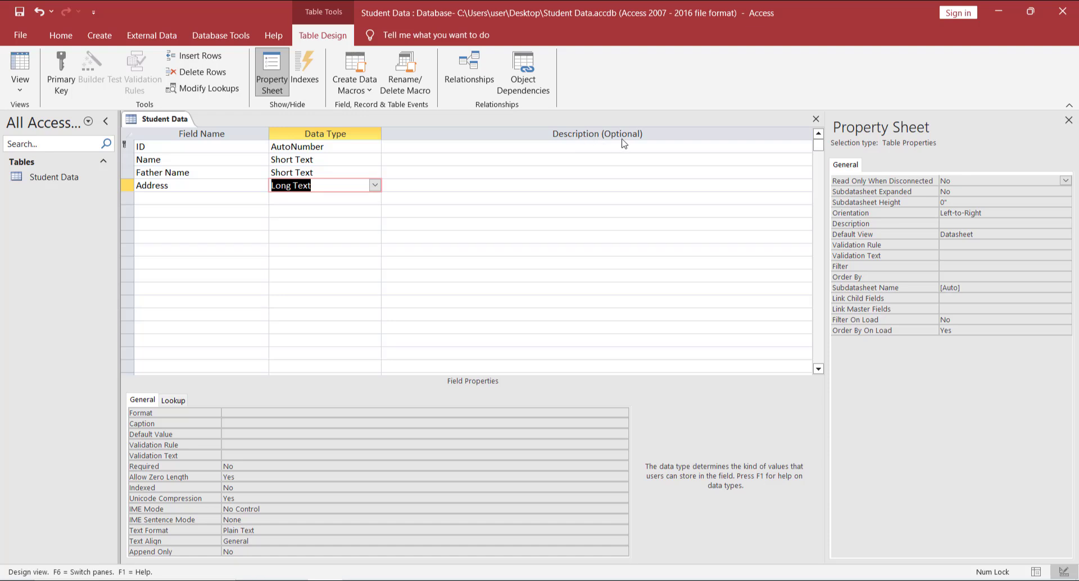
Step: Add a Date of Birth field below Address with the Date/Time data type
{"action": "left_click", "coordinate": [216, 195]}
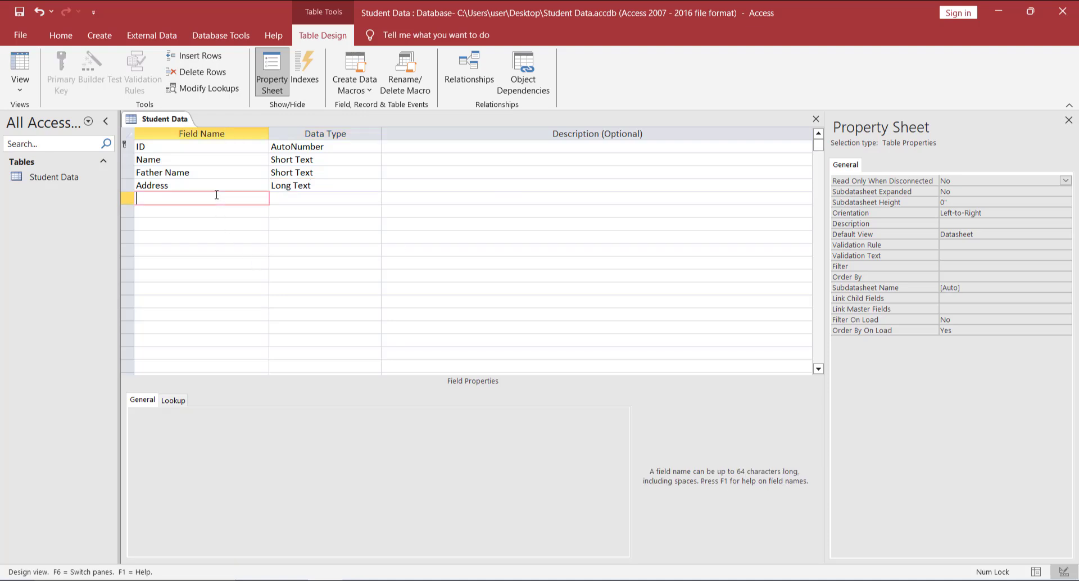
{"action": "type", "text": "Date of Birth"}
{"action": "left_click", "coordinate": [324, 200]}
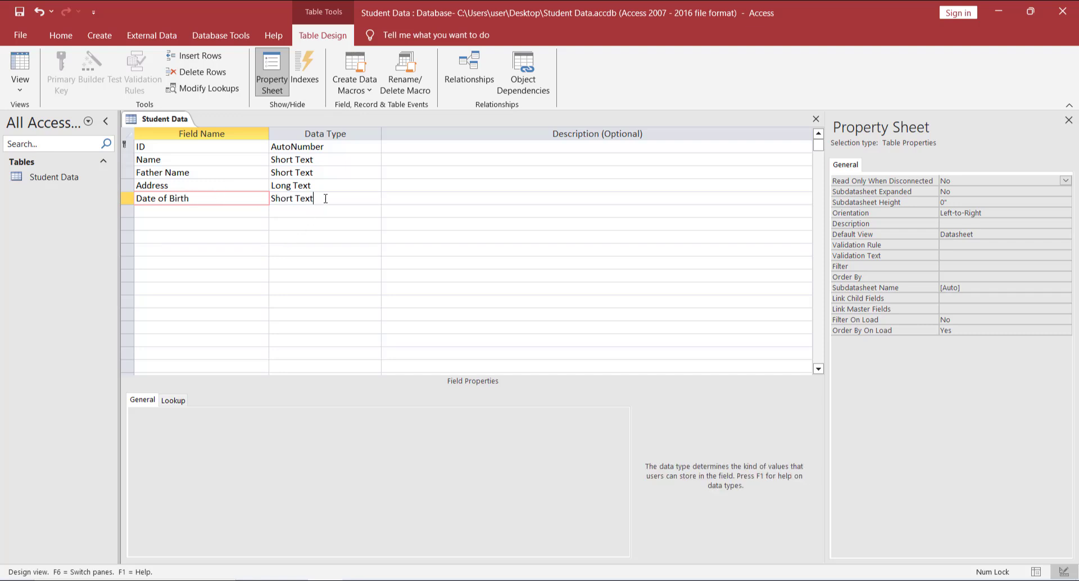
{"action": "left_click", "coordinate": [374, 198]}
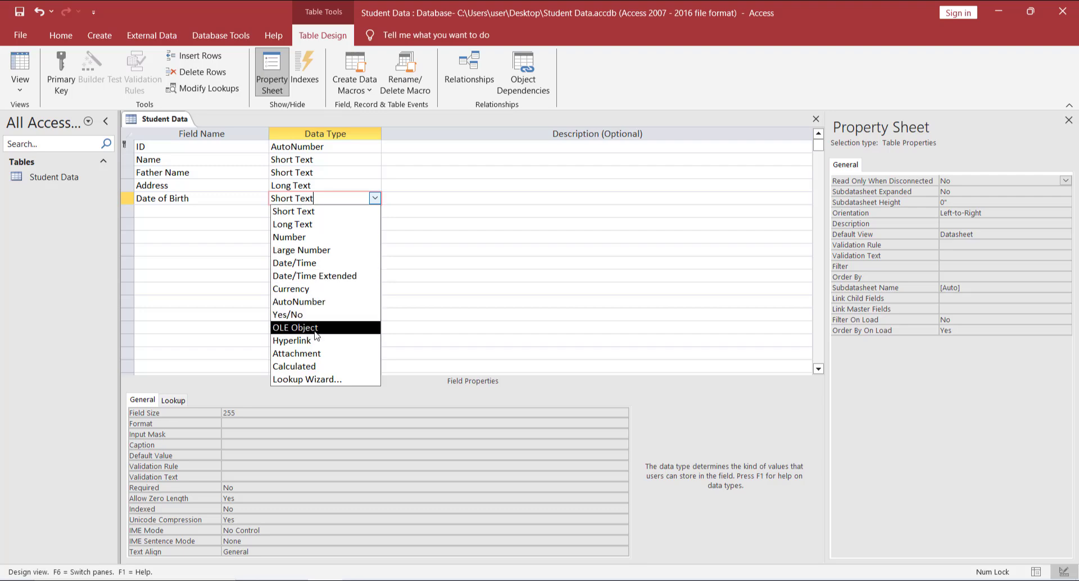
{"action": "left_click", "coordinate": [301, 263]}
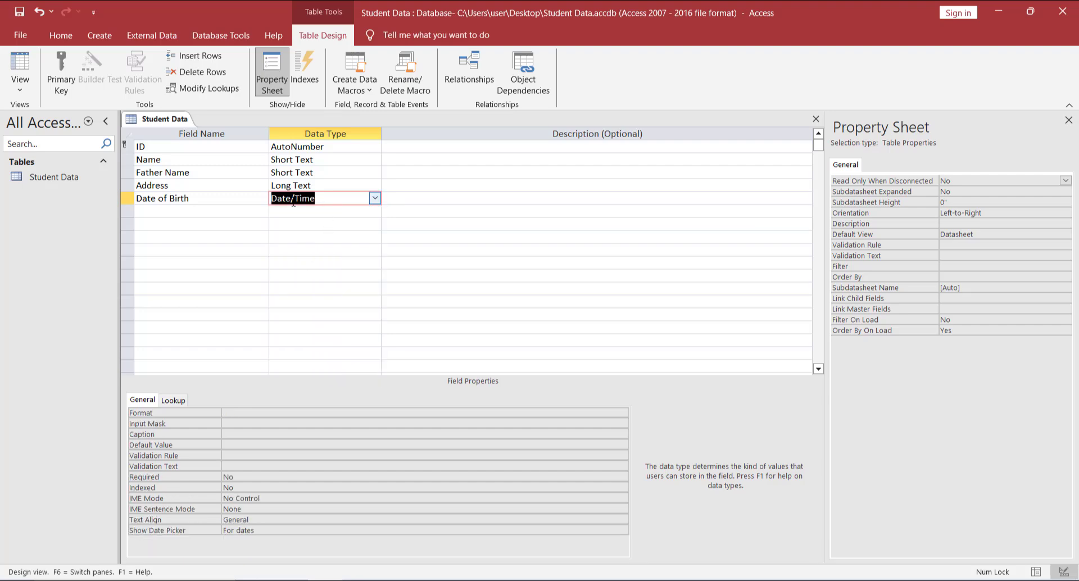
Step: Add a Phone Number field below Date of Birth with the Short Text data type
{"action": "left_click", "coordinate": [180, 211]}
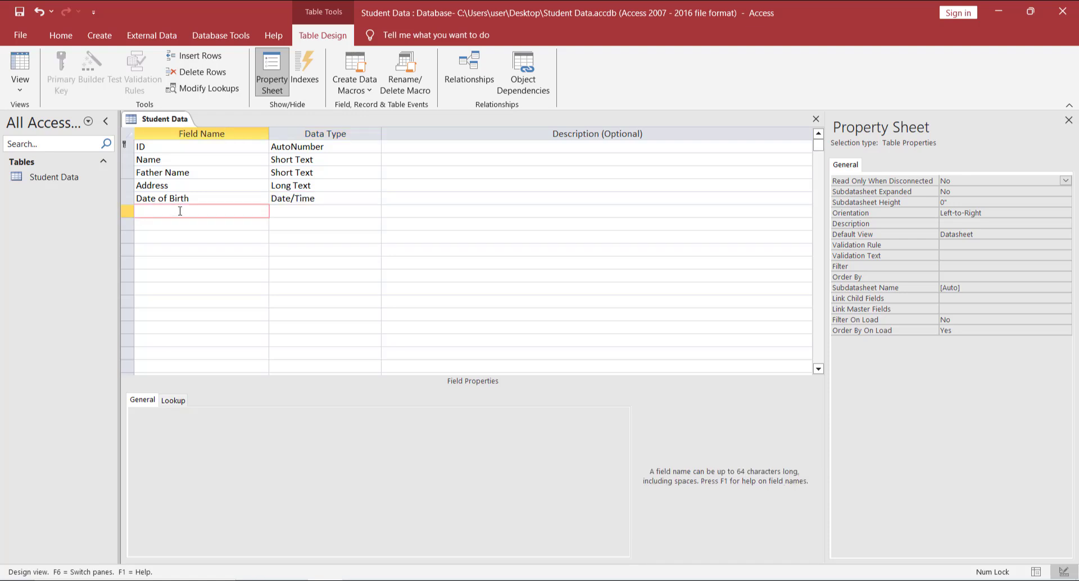
{"action": "type", "text": "Phone Number"}
{"action": "left_click", "coordinate": [373, 211]}
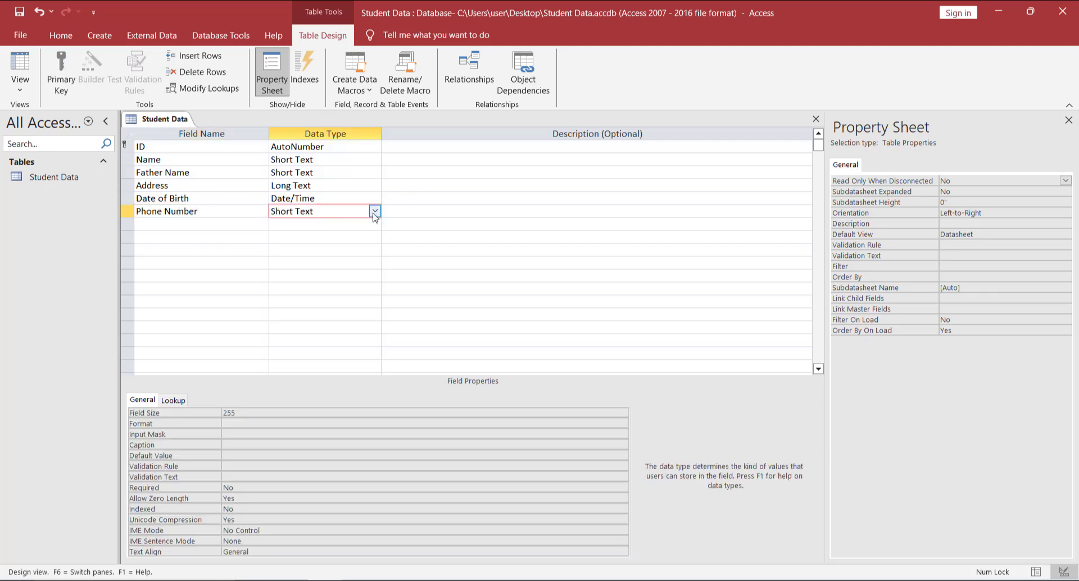
{"action": "left_click", "coordinate": [375, 211]}
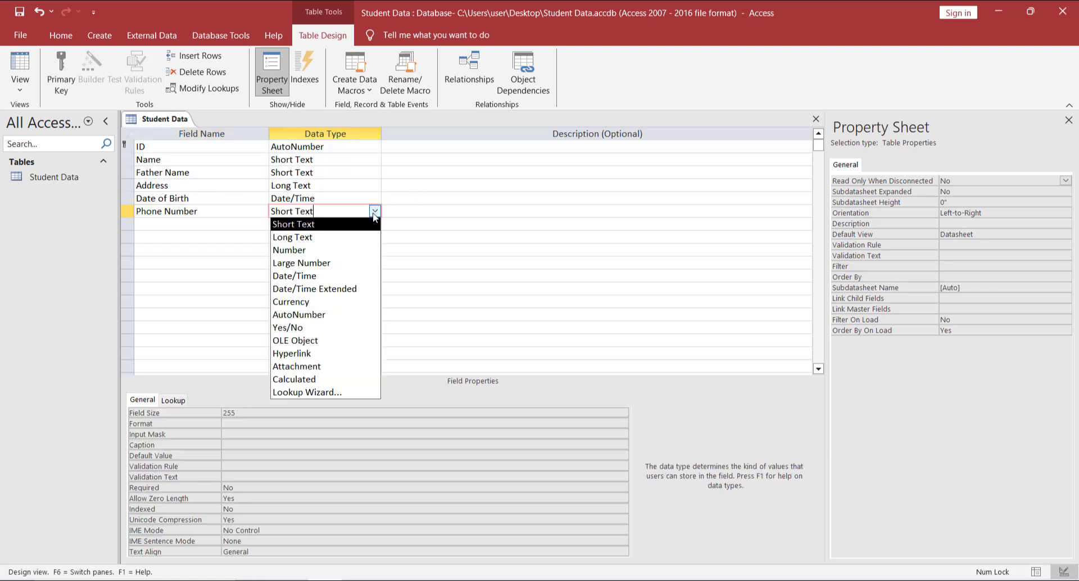
{"action": "left_click", "coordinate": [327, 228]}
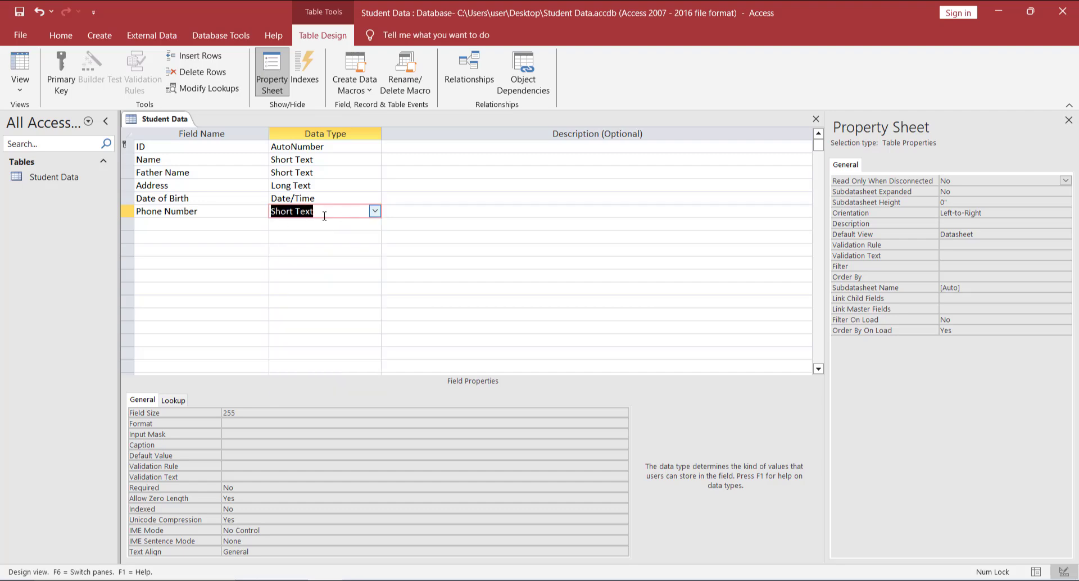
Step: Apply the Phone no input mask to the Phone Number field, saving the table and storing data with the symbols in the mask
{"action": "left_click", "coordinate": [161, 436]}
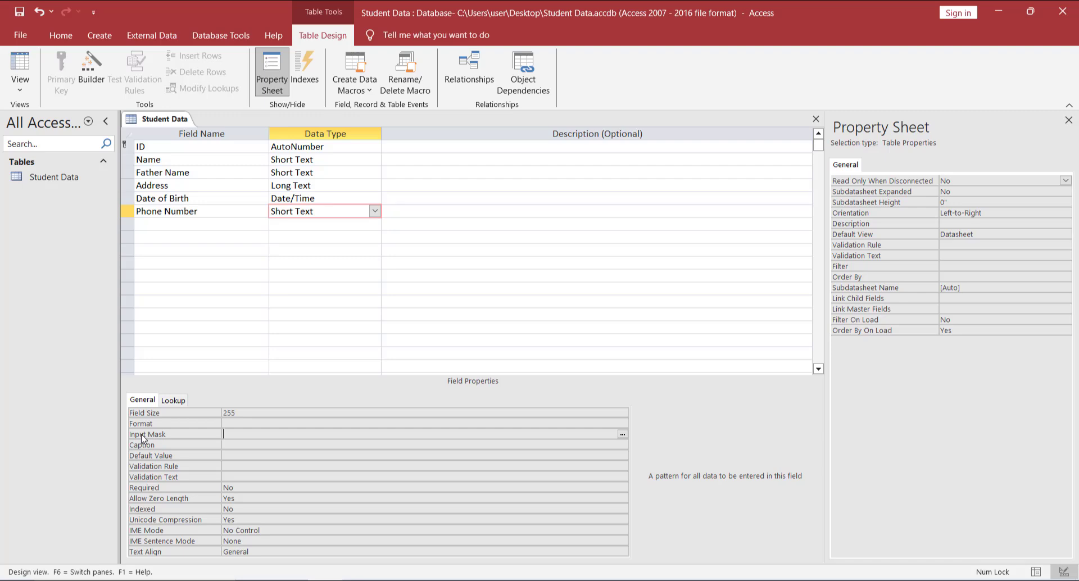
{"action": "left_click", "coordinate": [623, 434]}
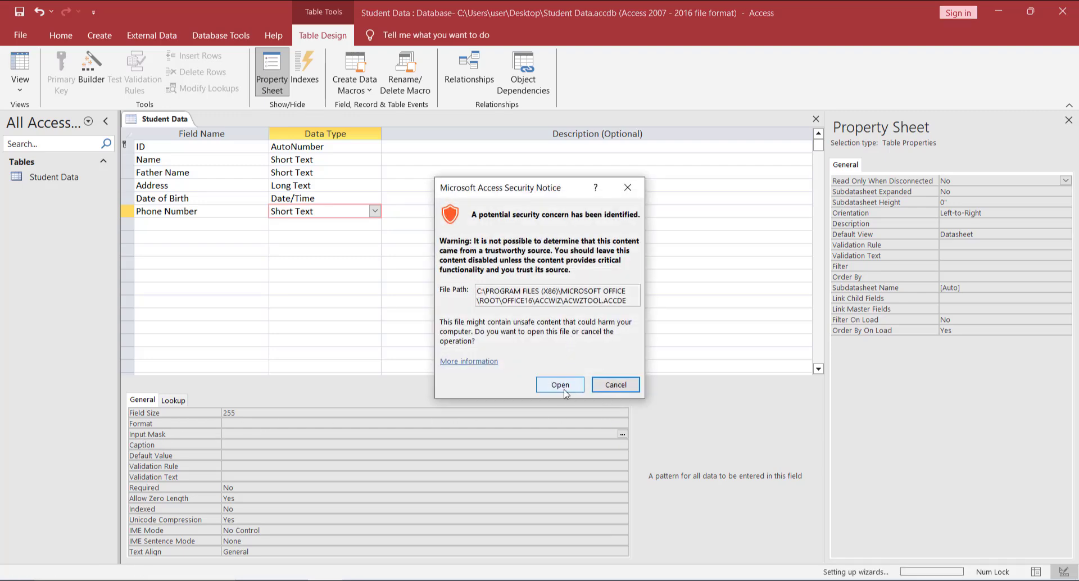
{"action": "left_click", "coordinate": [562, 385]}
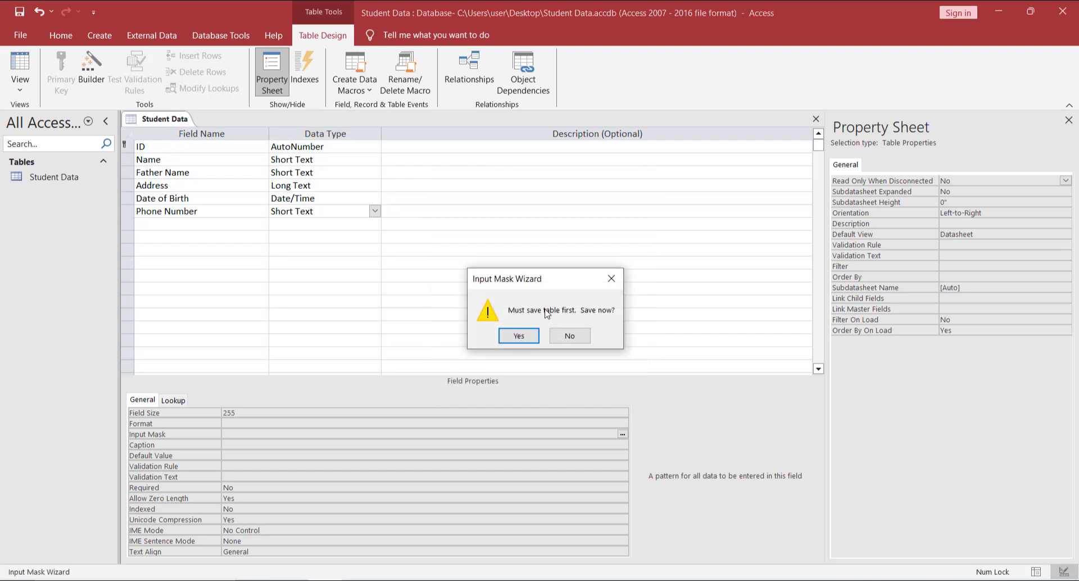
{"action": "left_click", "coordinate": [519, 336]}
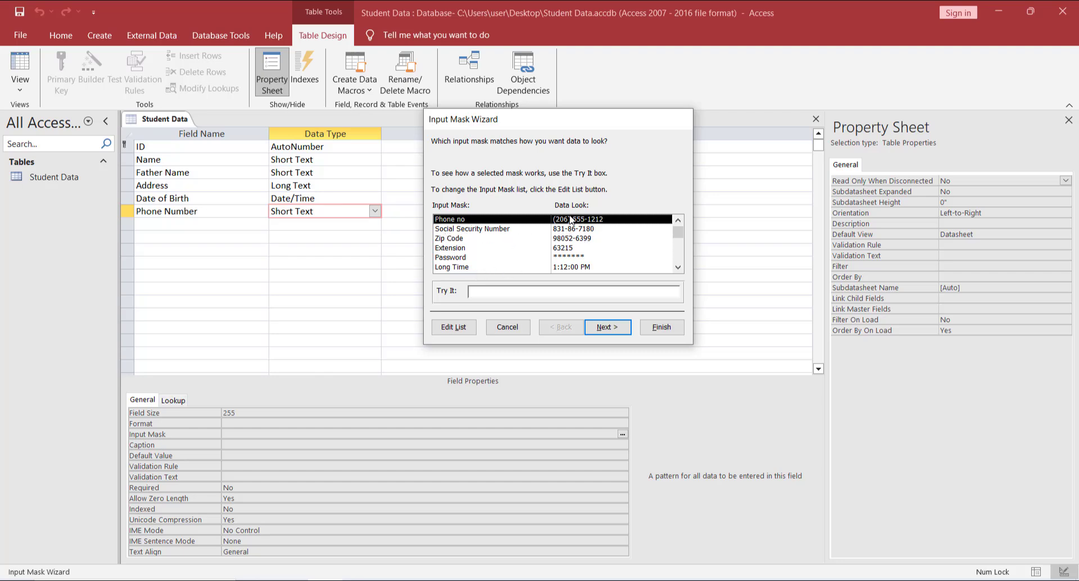
{"action": "left_click", "coordinate": [607, 328]}
{"action": "left_click", "coordinate": [607, 329]}
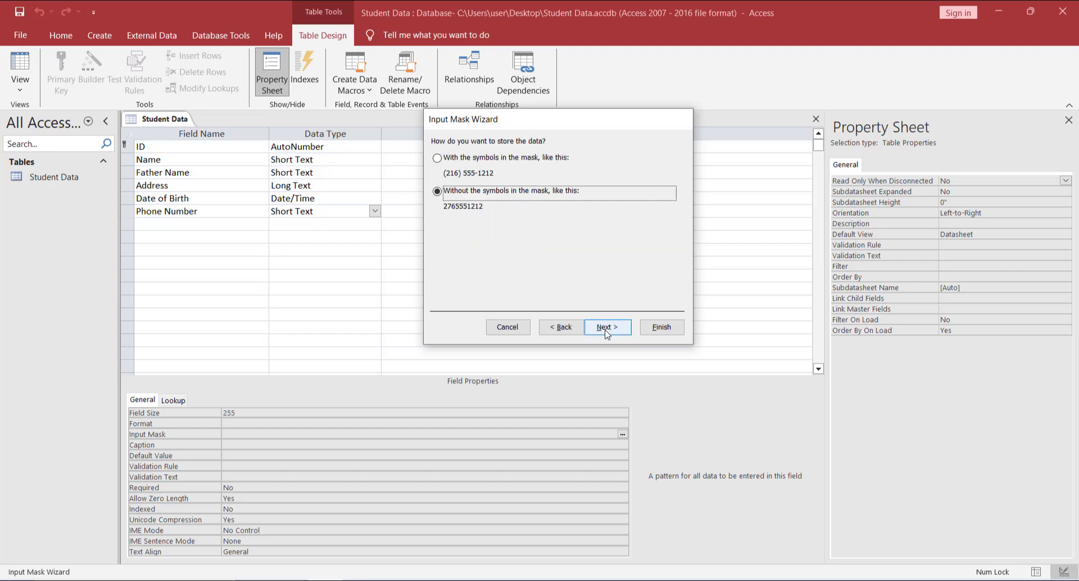
{"action": "left_click", "coordinate": [453, 157]}
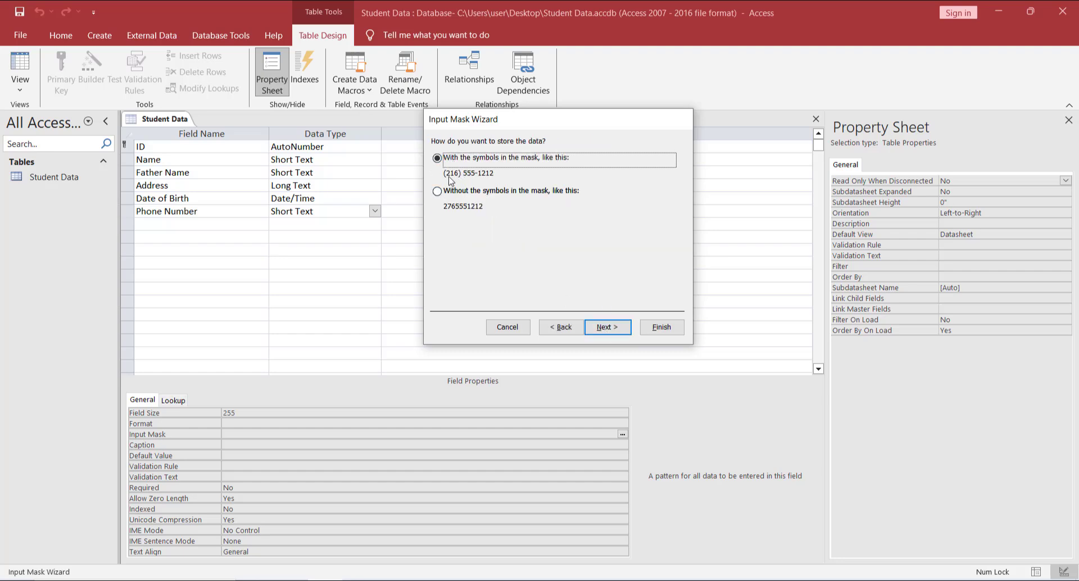
{"action": "left_click", "coordinate": [624, 328]}
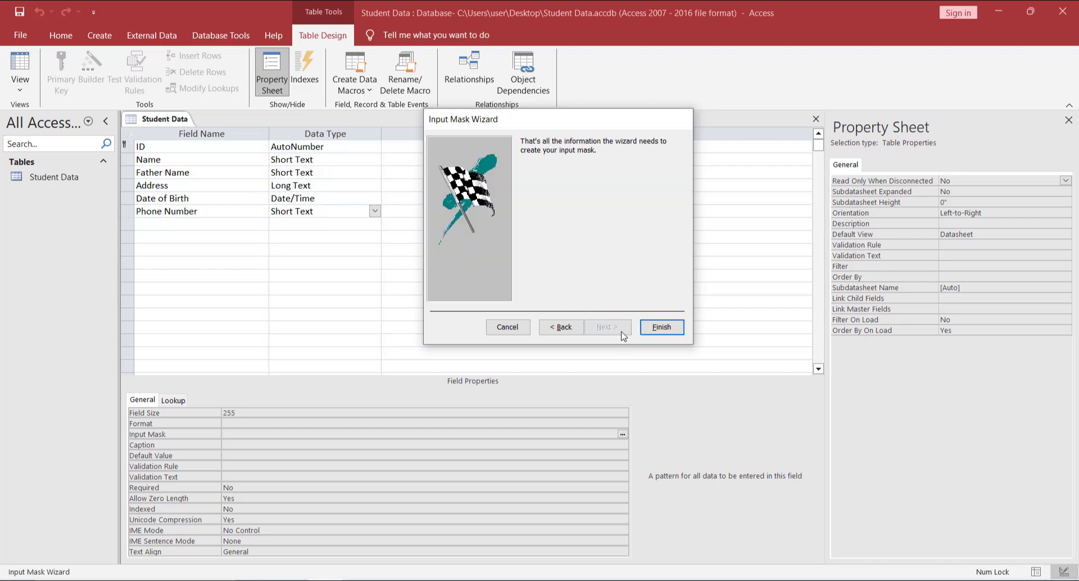
{"action": "left_click", "coordinate": [662, 328]}
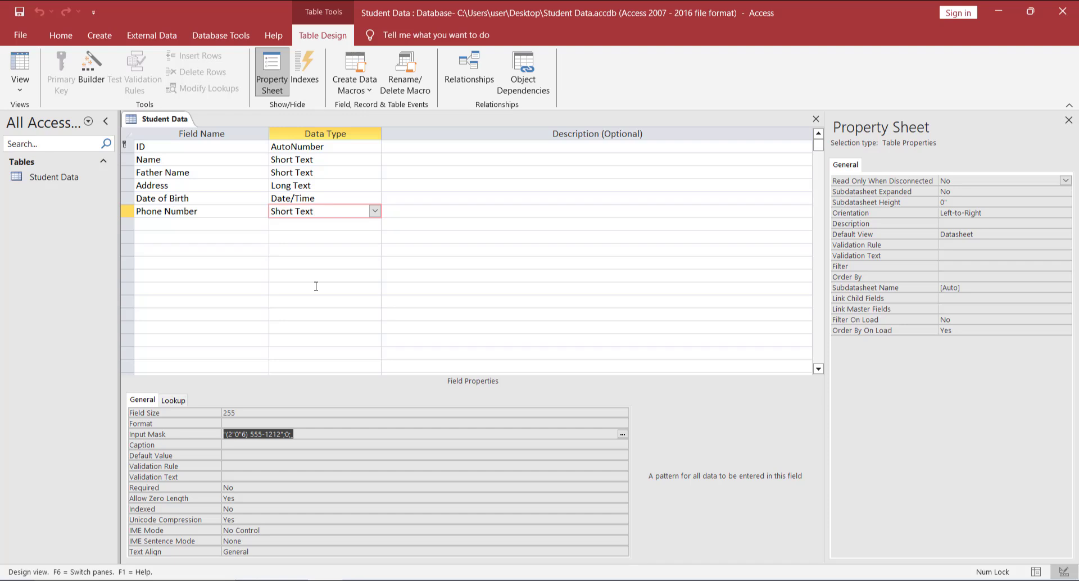
Step: Add a CNIC NO field below Phone Number with the Large Number data type
{"action": "left_click", "coordinate": [205, 225]}
{"action": "type", "text": "C"}
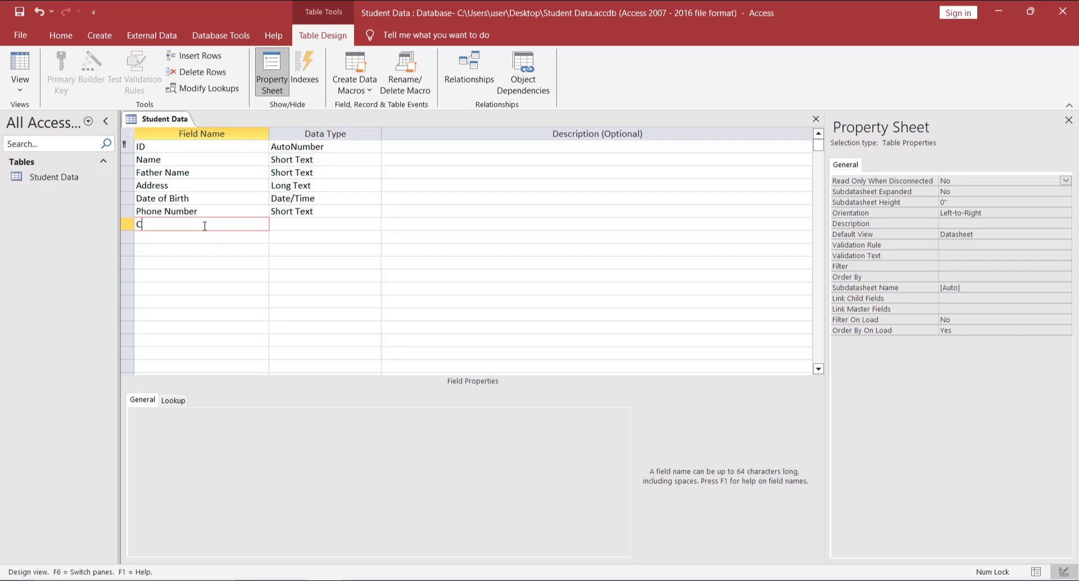
{"action": "type", "text": "NIC NO"}
{"action": "left_click", "coordinate": [354, 224]}
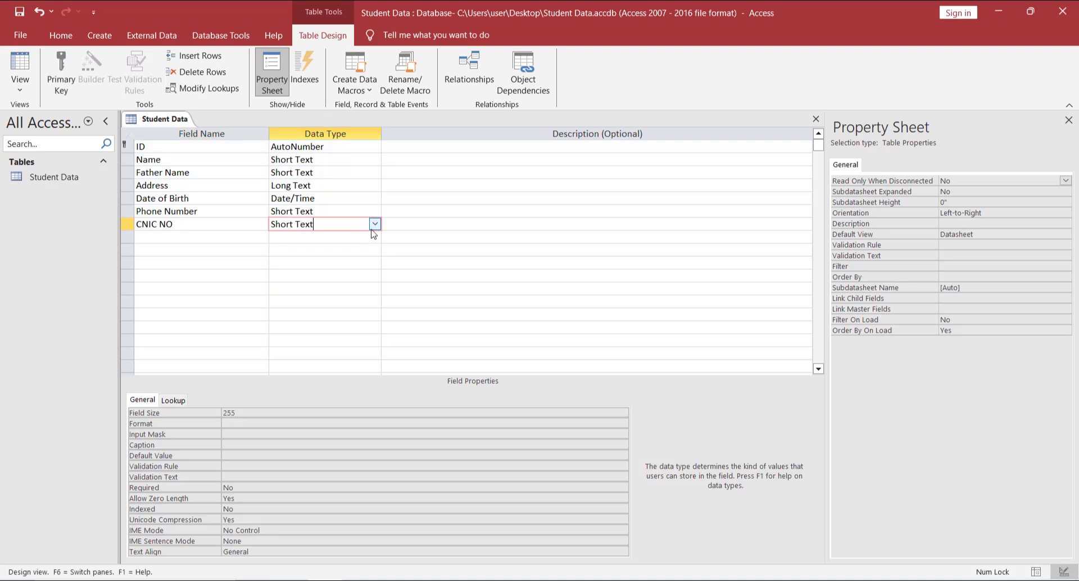
{"action": "left_click", "coordinate": [374, 224]}
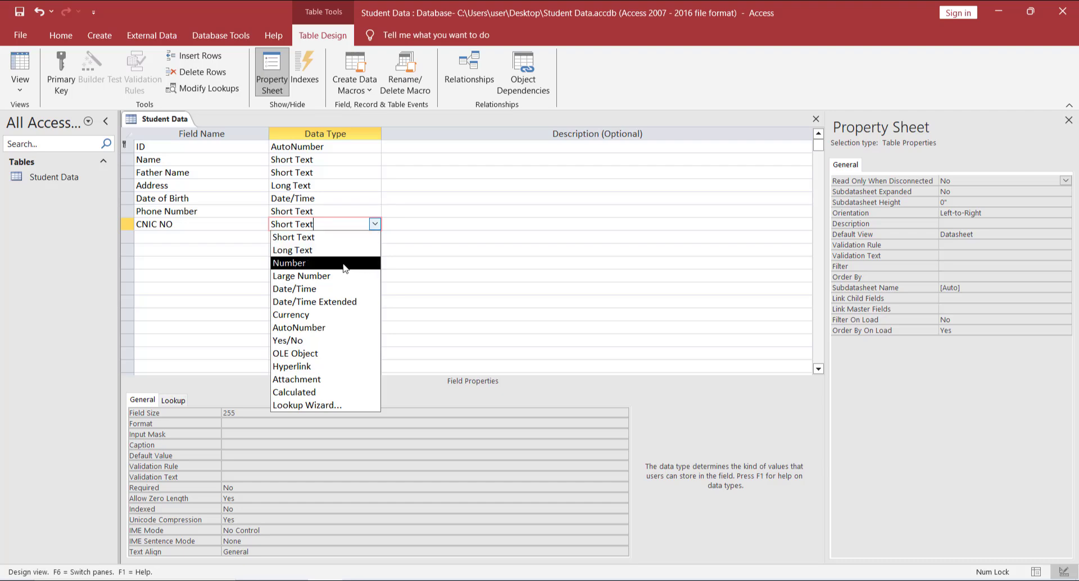
{"action": "left_click", "coordinate": [293, 276]}
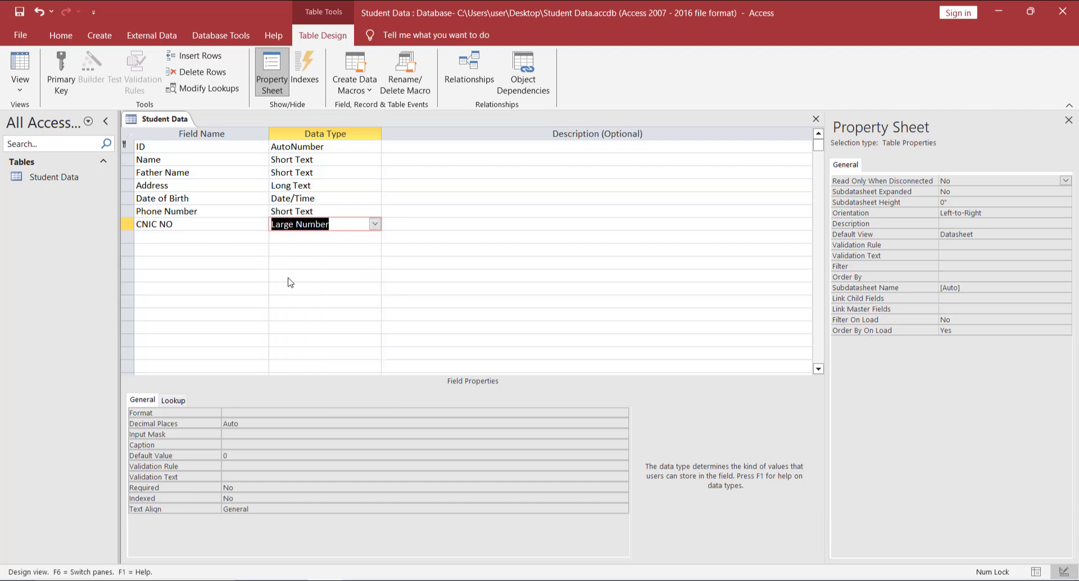
{"action": "left_click", "coordinate": [174, 238]}
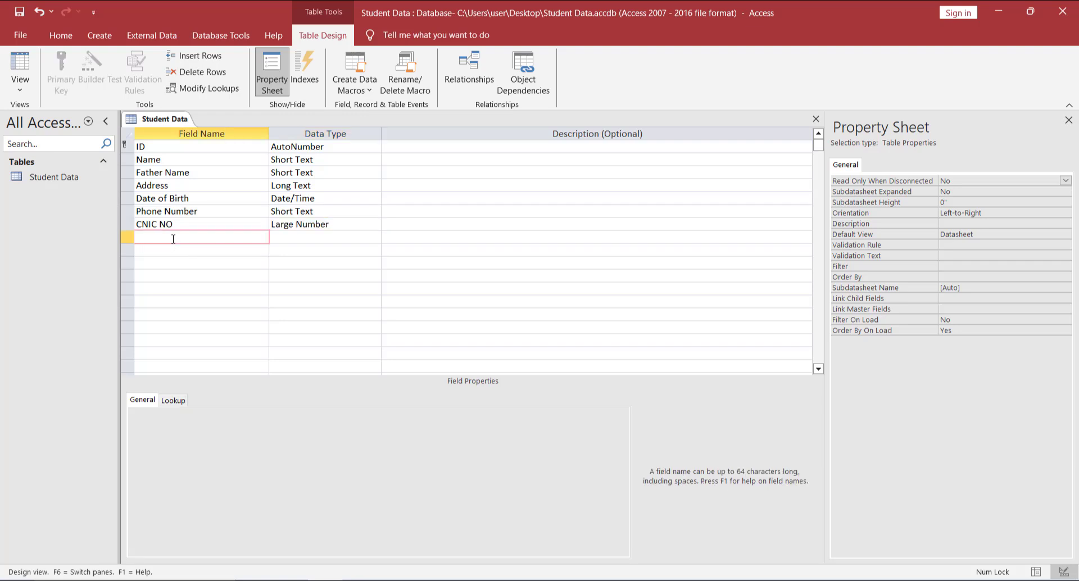
{"action": "left_click", "coordinate": [321, 224]}
{"action": "left_click", "coordinate": [375, 225]}
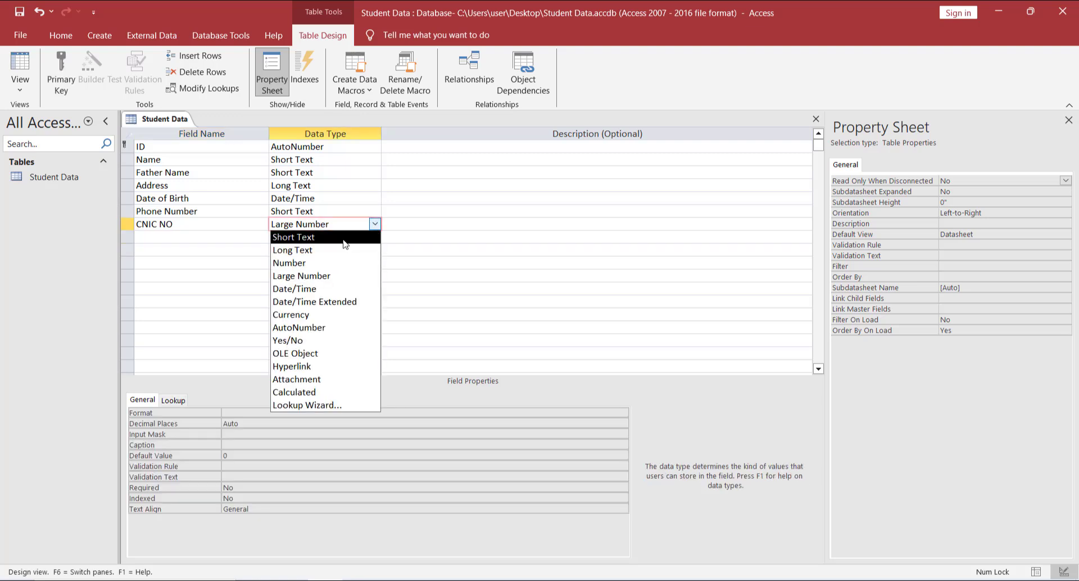
{"action": "left_click", "coordinate": [298, 276]}
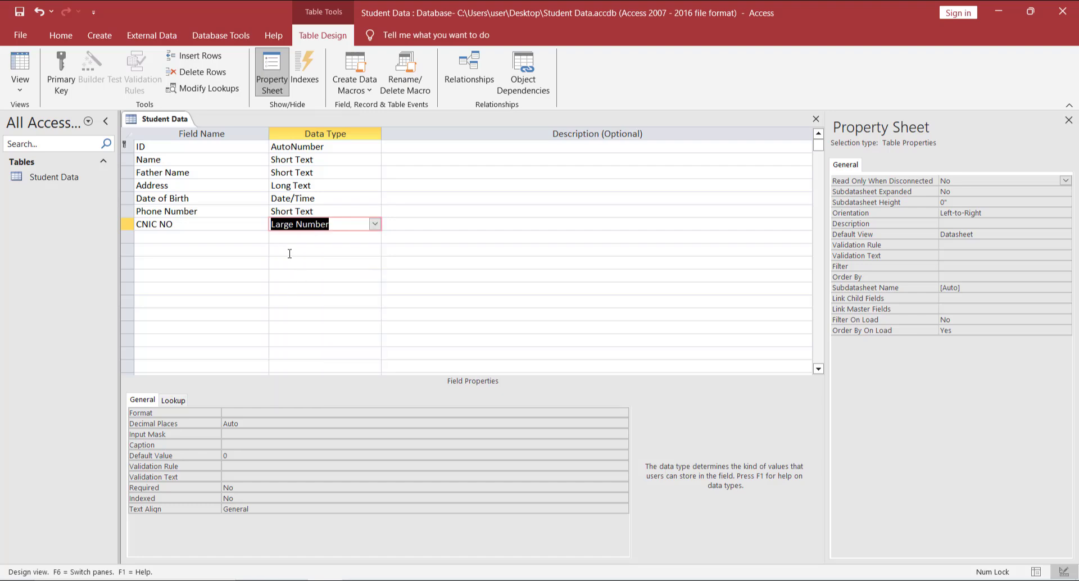
Step: Add a Picture field below CNIC NO with the Attachment data type
{"action": "left_click", "coordinate": [196, 235]}
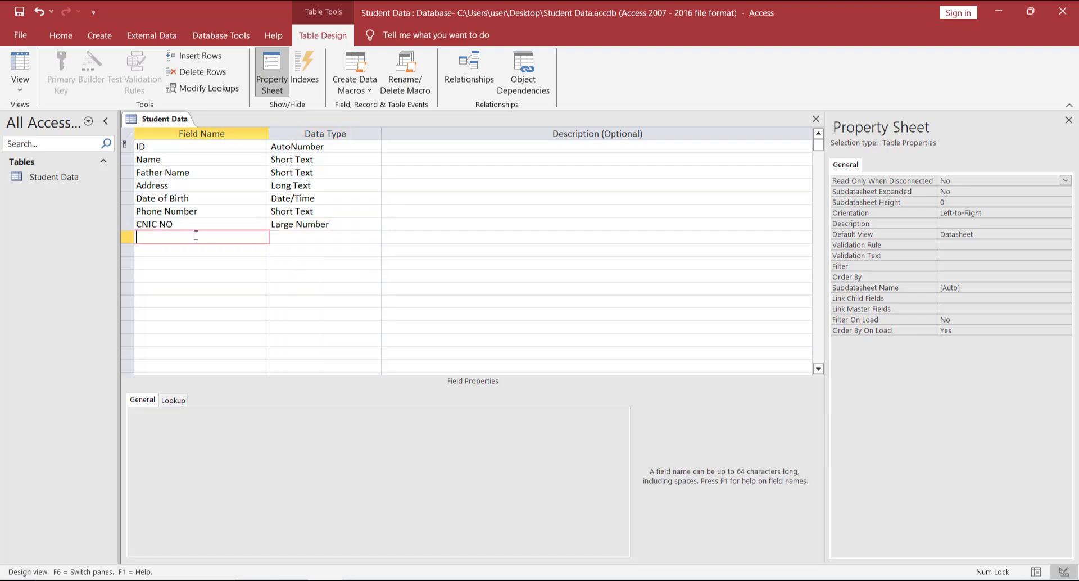
{"action": "type", "text": "Picture"}
{"action": "left_click", "coordinate": [365, 236]}
{"action": "left_click", "coordinate": [373, 242]}
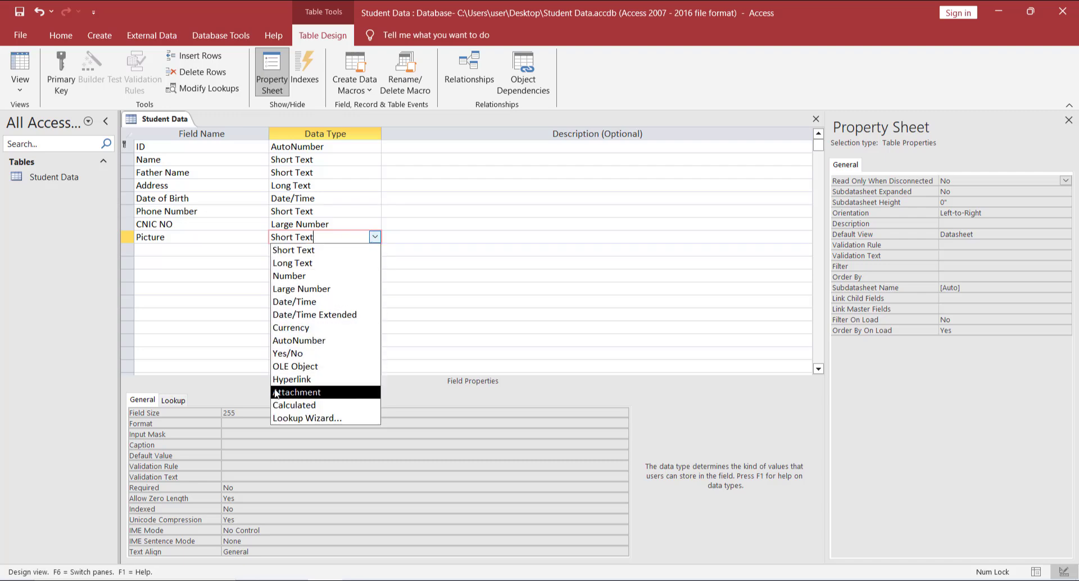
{"action": "left_click", "coordinate": [311, 392]}
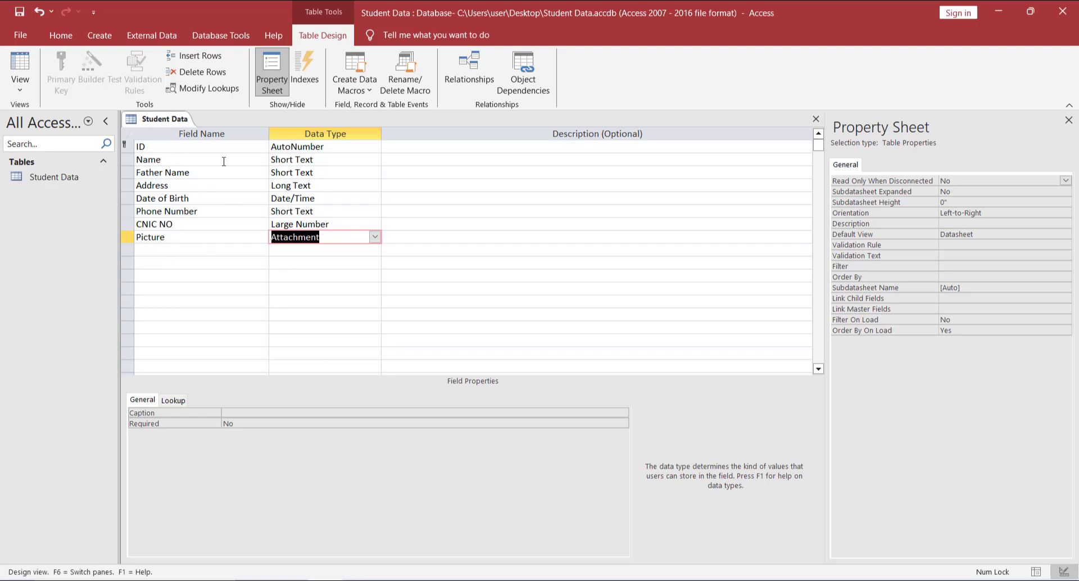
{"action": "left_click", "coordinate": [375, 236]}
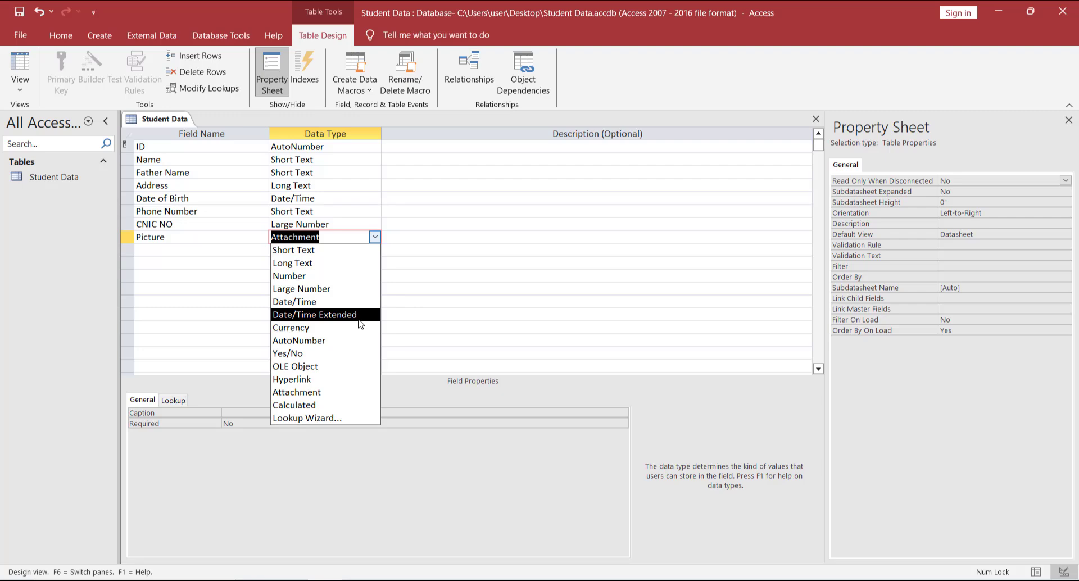
{"action": "left_click", "coordinate": [204, 251]}
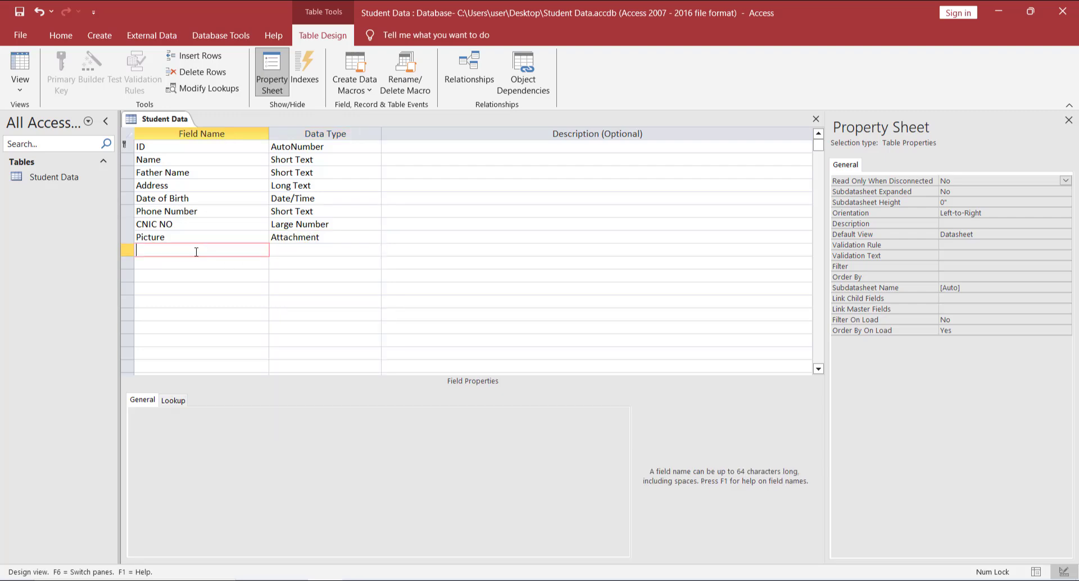
Step: Insert a new row between Father Name and Address and name the field Gender
{"action": "left_click", "coordinate": [124, 237]}
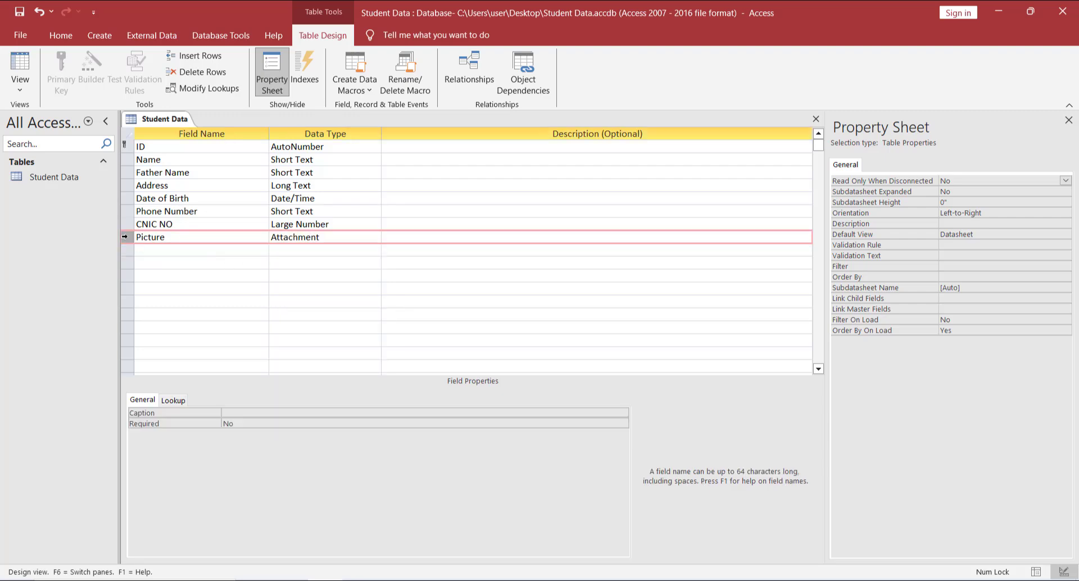
{"action": "left_click", "coordinate": [123, 172]}
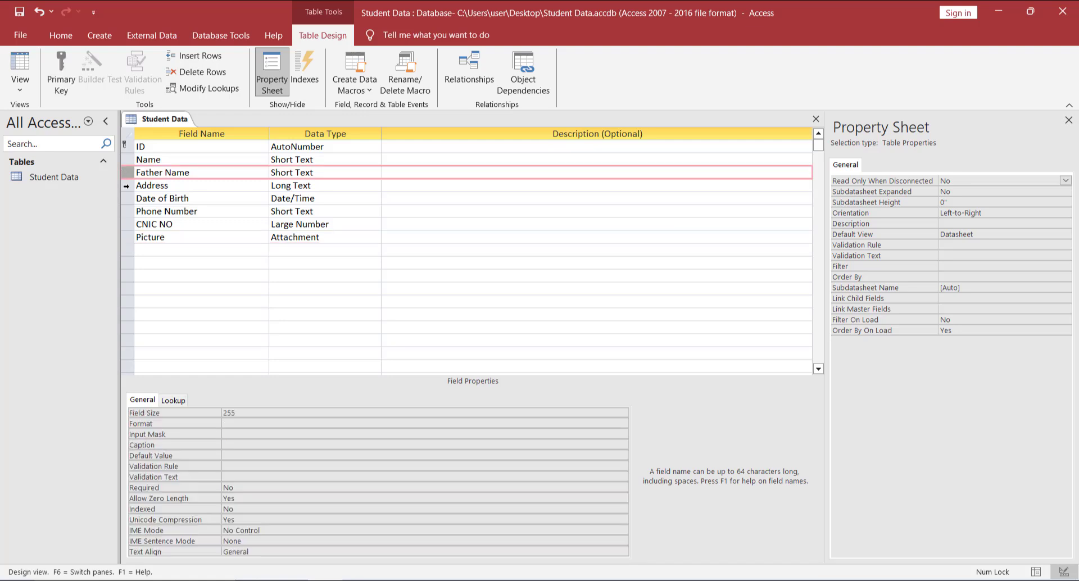
{"action": "left_click", "coordinate": [126, 186]}
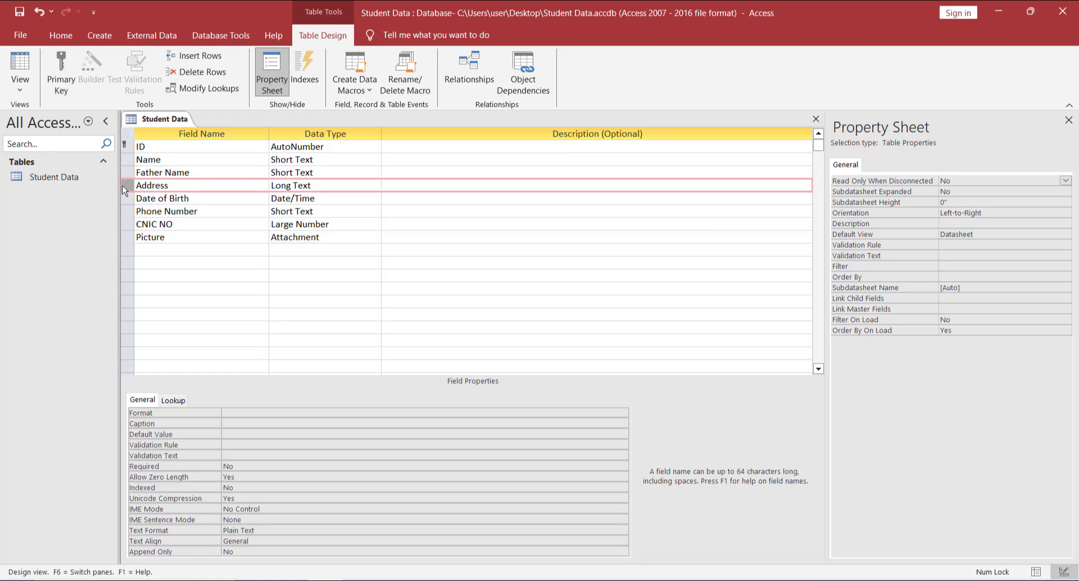
{"action": "right_click", "coordinate": [130, 187]}
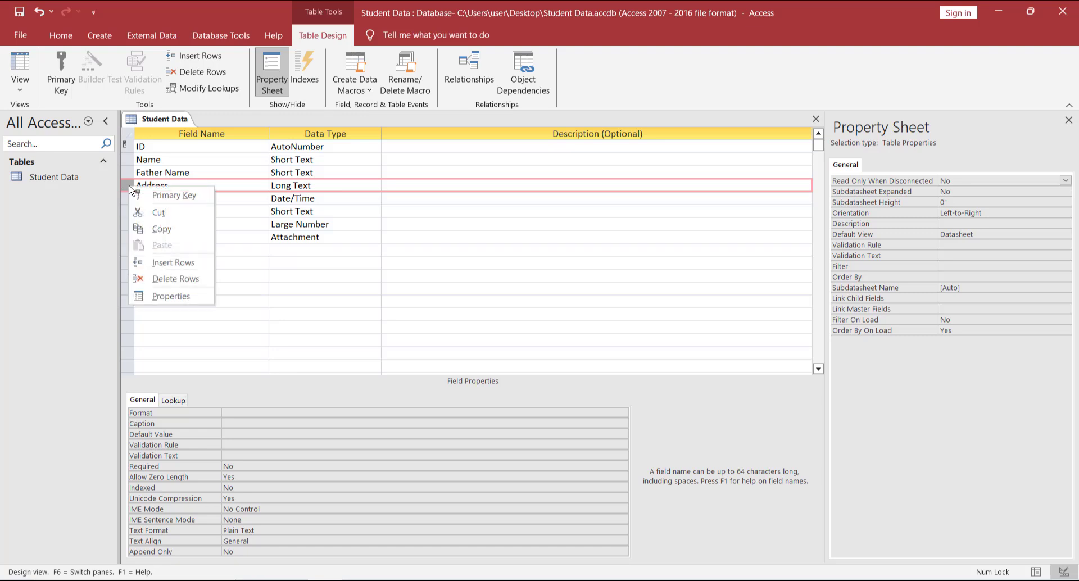
{"action": "left_click", "coordinate": [177, 264]}
{"action": "left_click", "coordinate": [179, 187]}
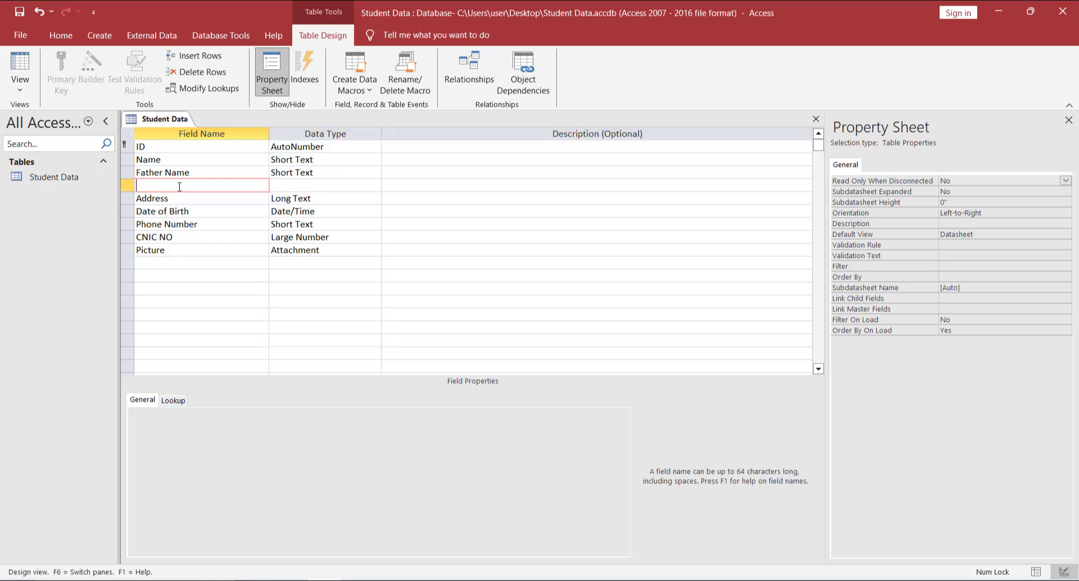
{"action": "type", "text": "Gender"}
Step: Start the Lookup Wizard for the Gender field's data type and choose to type in the values
{"action": "left_click", "coordinate": [335, 186]}
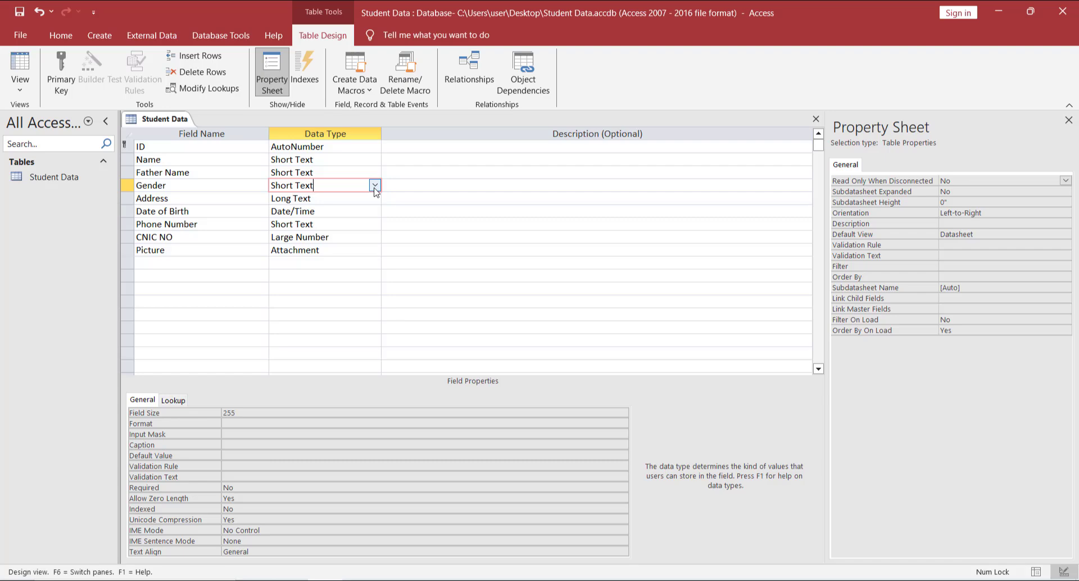
{"action": "left_click", "coordinate": [375, 186]}
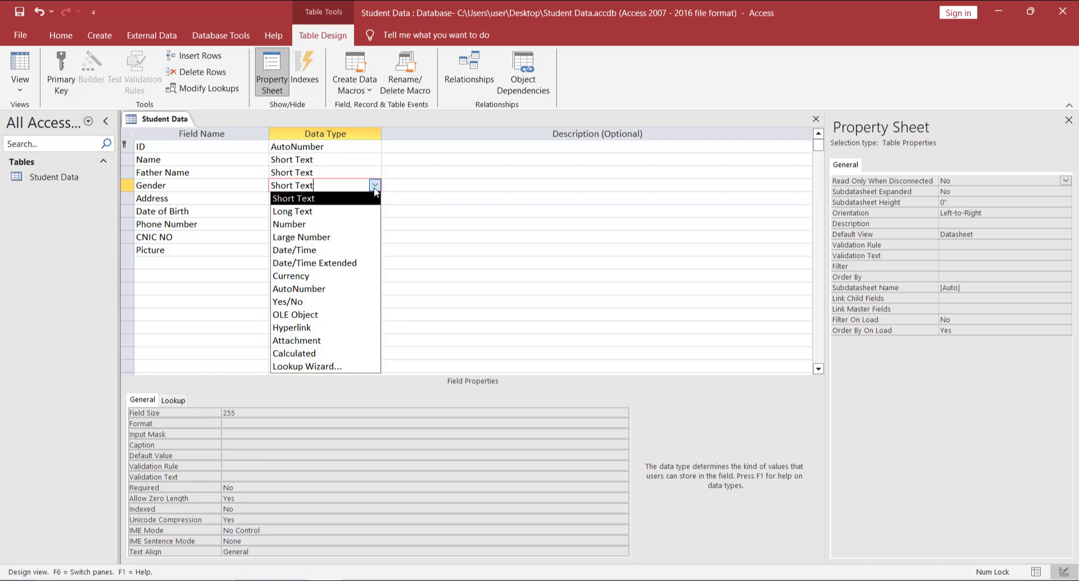
{"action": "left_click", "coordinate": [337, 366]}
{"action": "left_click", "coordinate": [560, 386]}
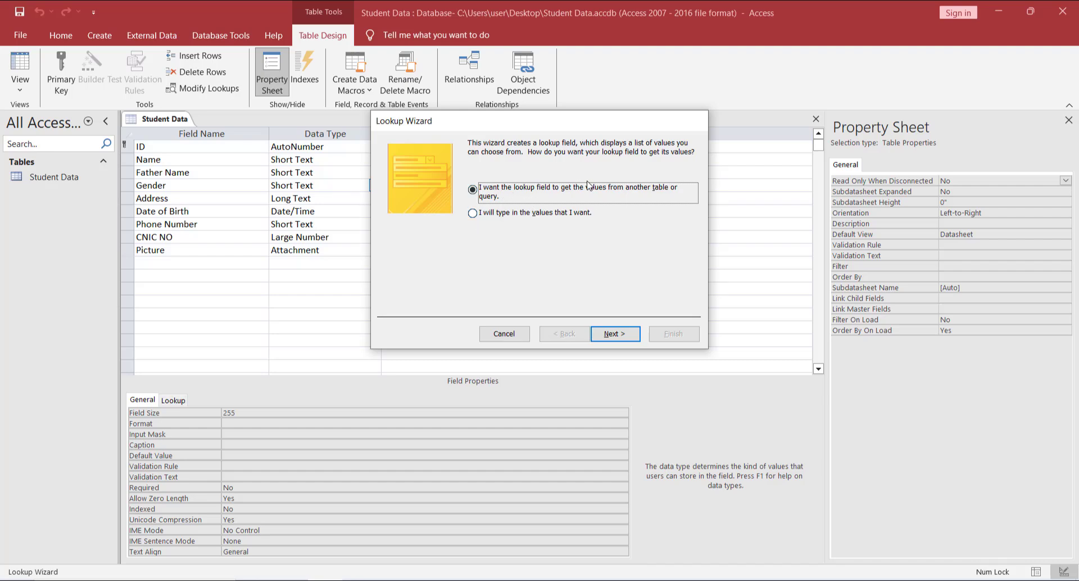
{"action": "left_click", "coordinate": [529, 216]}
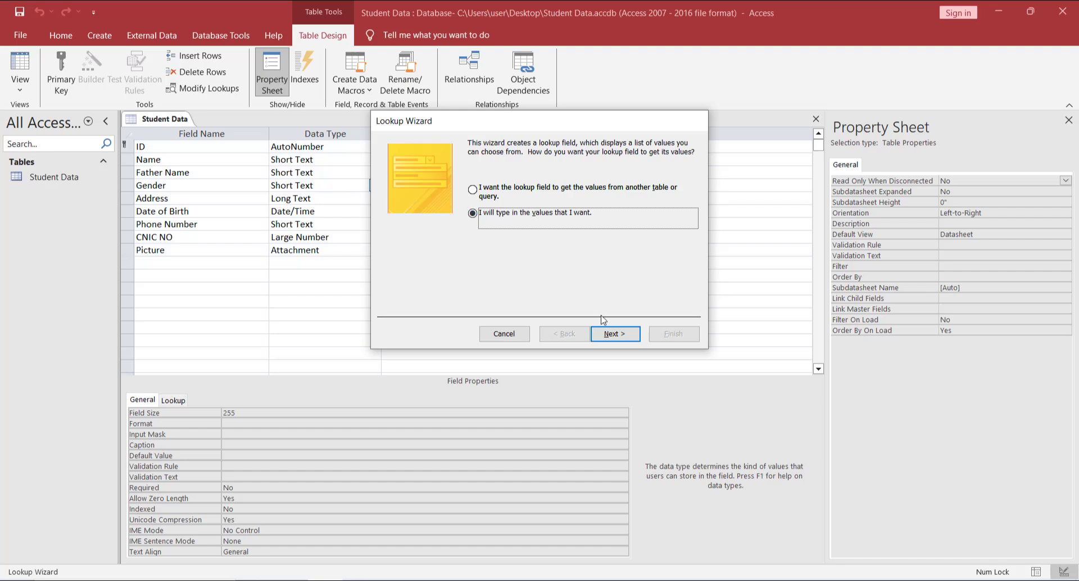
{"action": "left_click", "coordinate": [609, 335]}
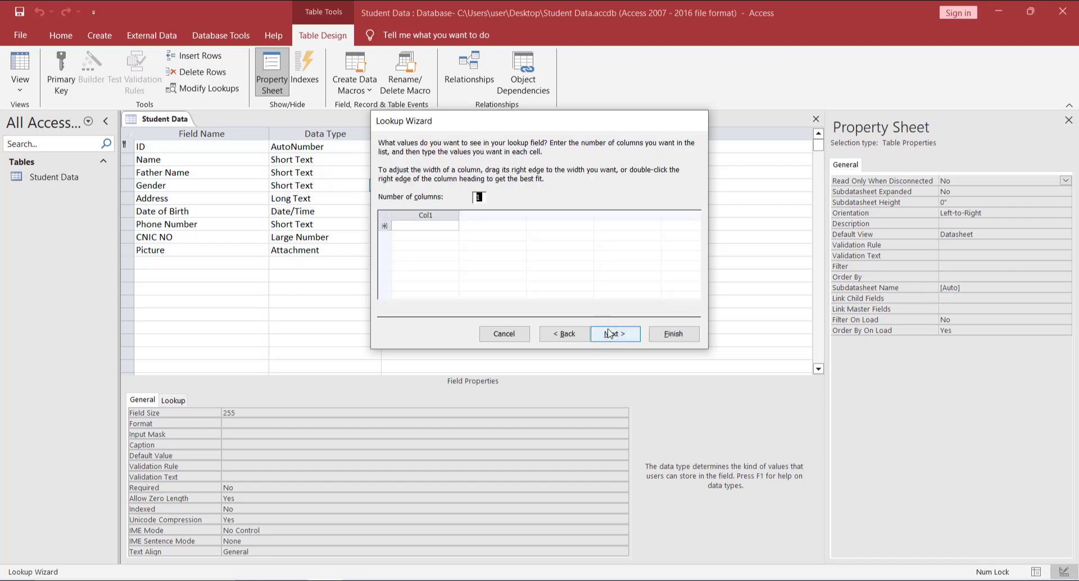
Step: Enter Male, Female and Others as the Gender lookup values in a single column
{"action": "left_click", "coordinate": [428, 225]}
{"action": "type", "text": "Male"}
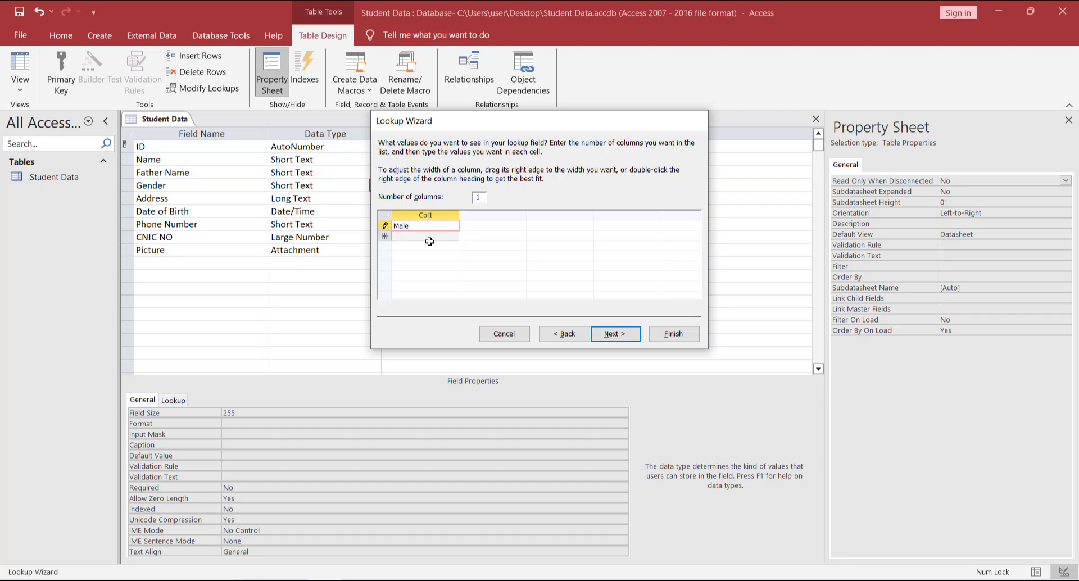
{"action": "left_click", "coordinate": [427, 237]}
{"action": "type", "text": "Female"}
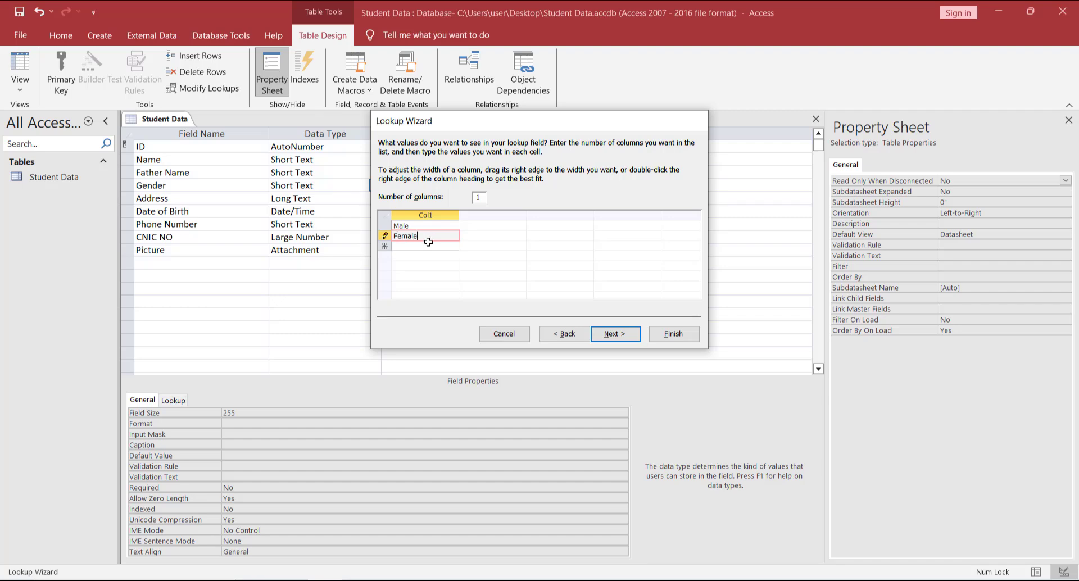
{"action": "left_click", "coordinate": [431, 247]}
{"action": "type", "text": "O"}
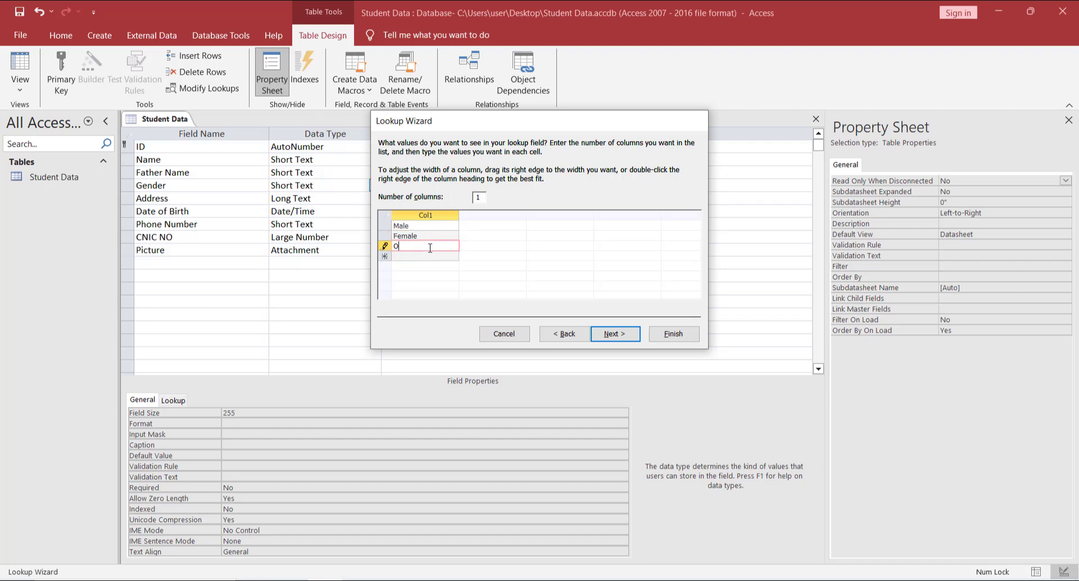
{"action": "type", "text": "thers"}
Step: Limit the Gender lookup field's entries to the list and finish the Lookup Wizard
{"action": "left_click", "coordinate": [617, 335]}
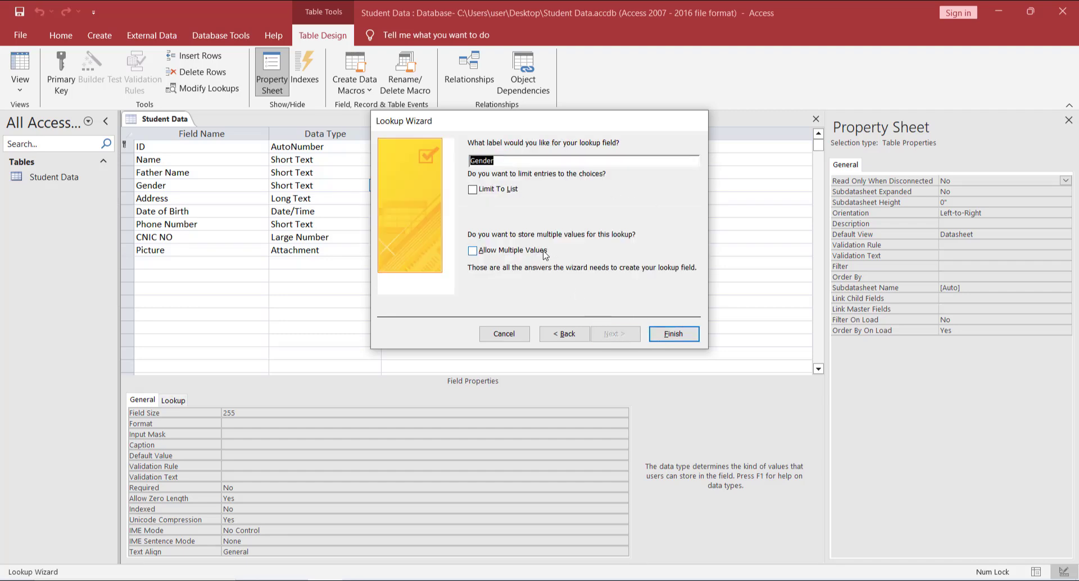
{"action": "left_click", "coordinate": [488, 193]}
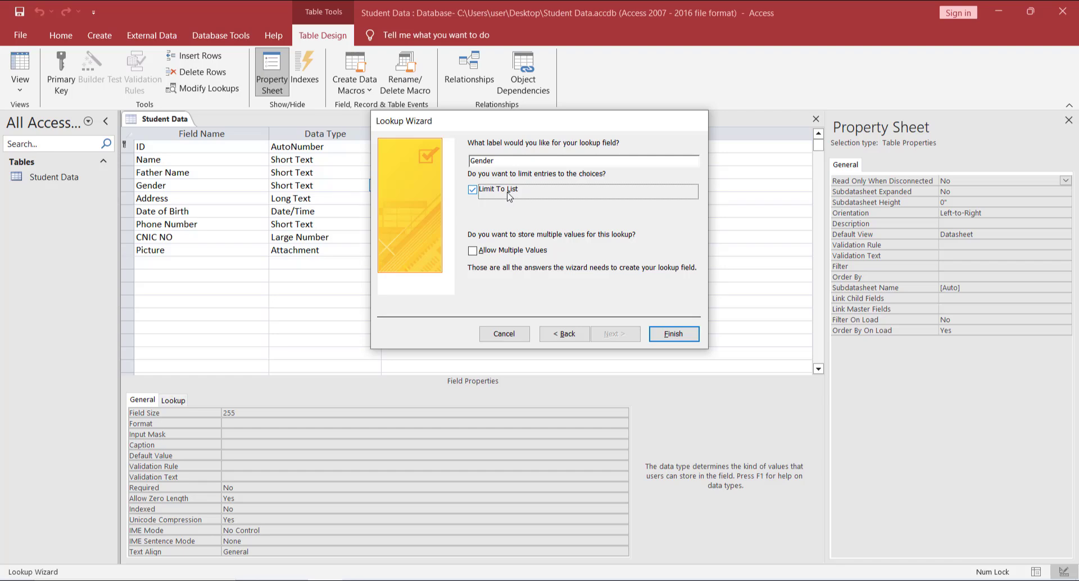
{"action": "left_click", "coordinate": [686, 335]}
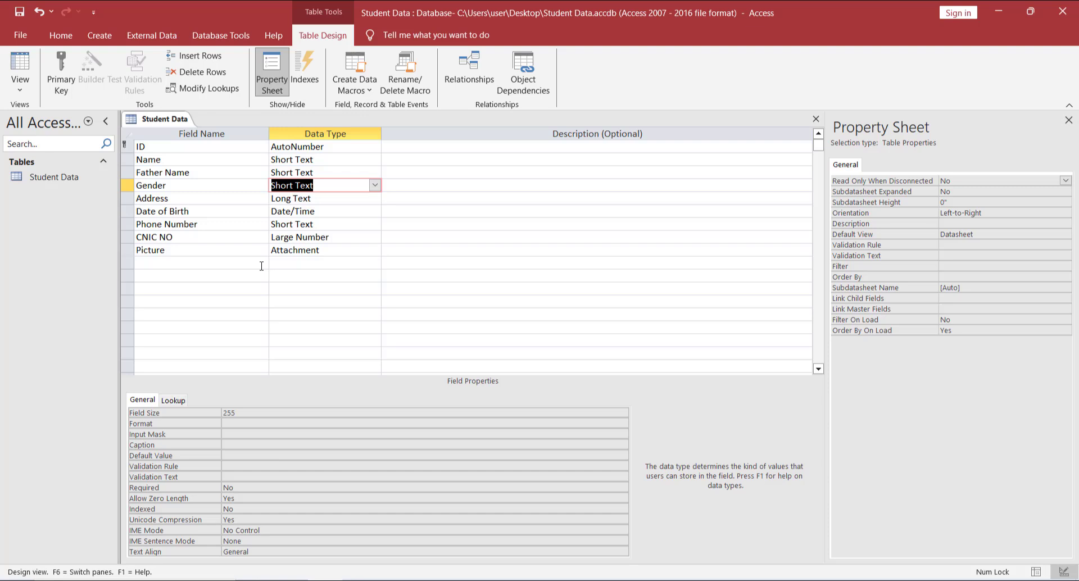
Step: Save the Student Data table design, accept the newer data type, and switch the table to Datasheet View
{"action": "right_click", "coordinate": [163, 120]}
{"action": "left_click", "coordinate": [194, 129]}
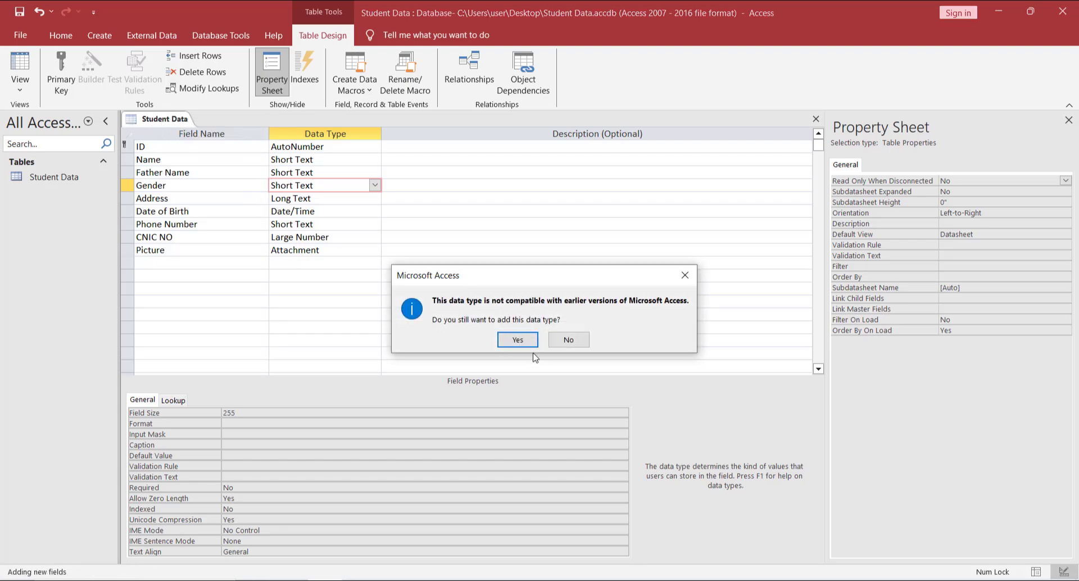
{"action": "left_click", "coordinate": [488, 338]}
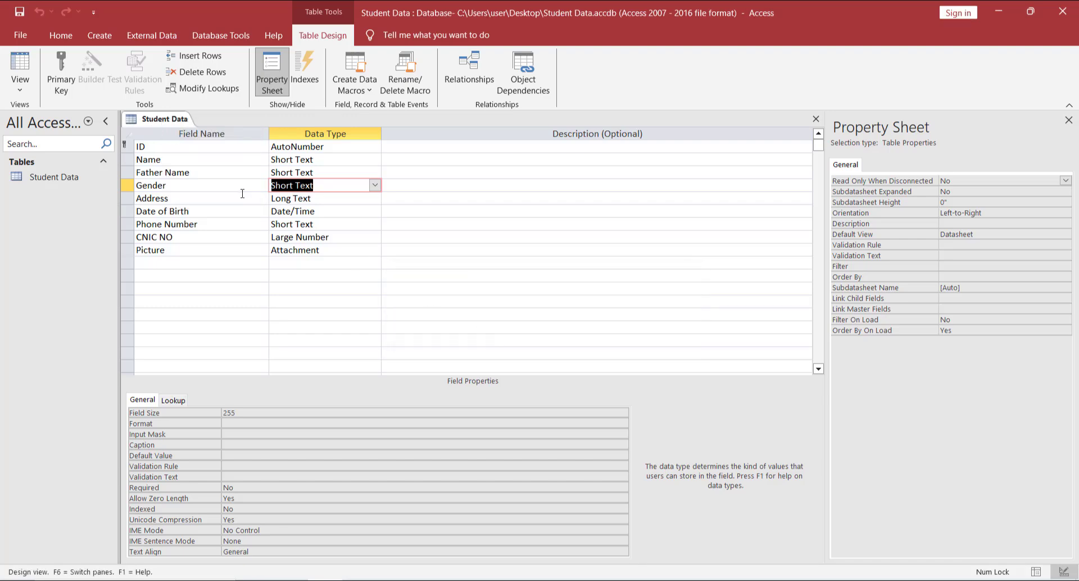
{"action": "right_click", "coordinate": [159, 120]}
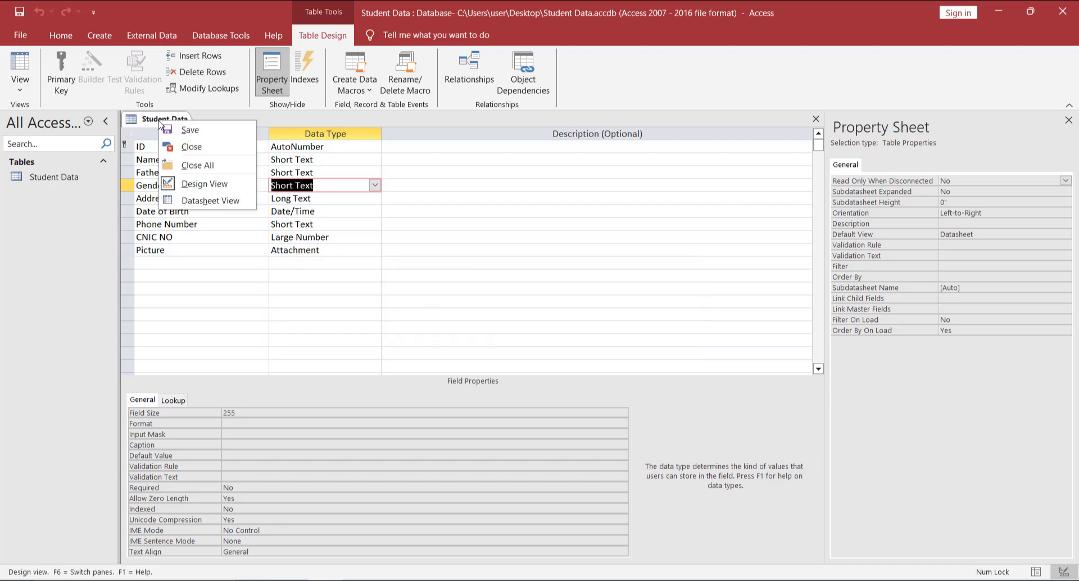
{"action": "left_click", "coordinate": [219, 202]}
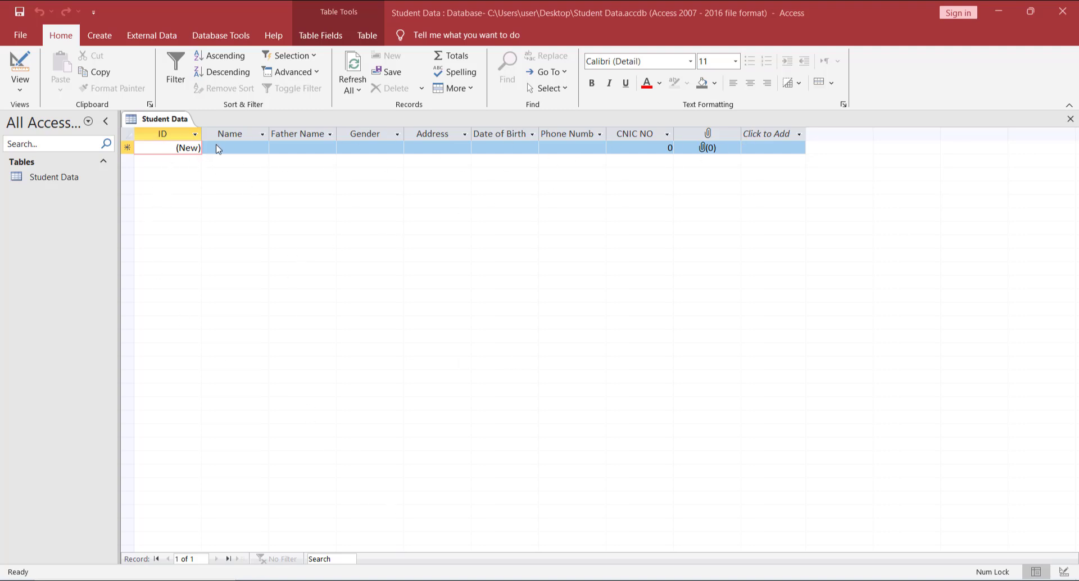
Step: Enter the student's name and father's name in the first record and choose Male as the gender
{"action": "left_click", "coordinate": [248, 147]}
{"action": "type", "text": "Al"}
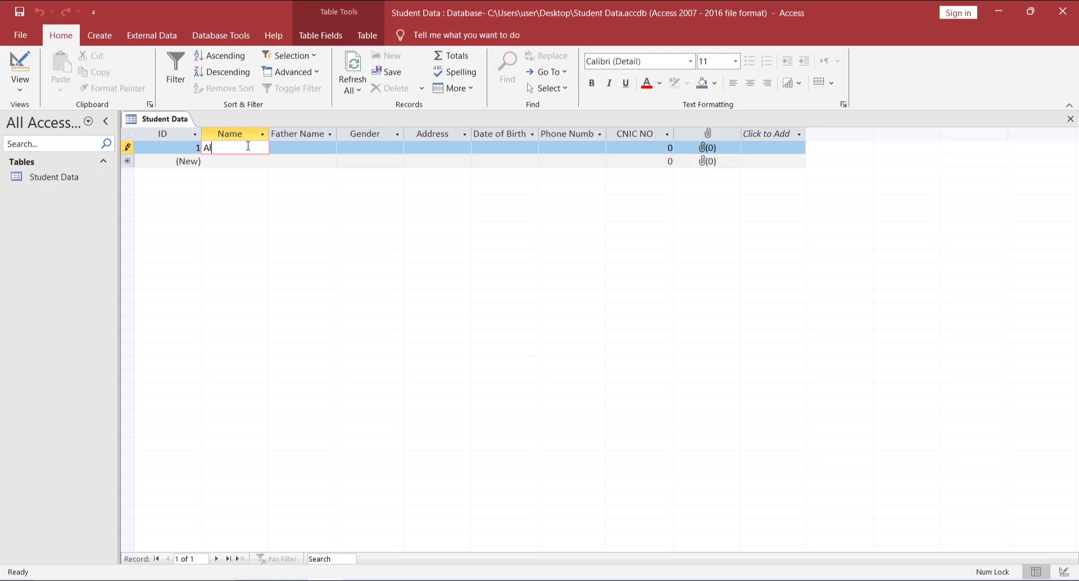
{"action": "type", "text": "i"}
{"action": "key", "text": "Tab"}
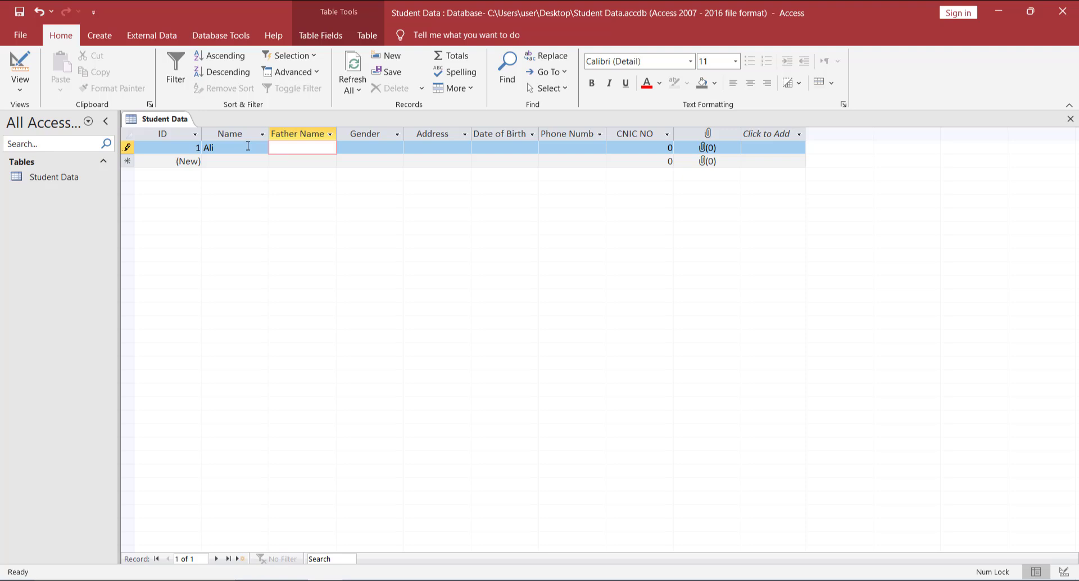
{"action": "type", "text": "Hamza"}
{"action": "key", "text": "Tab"}
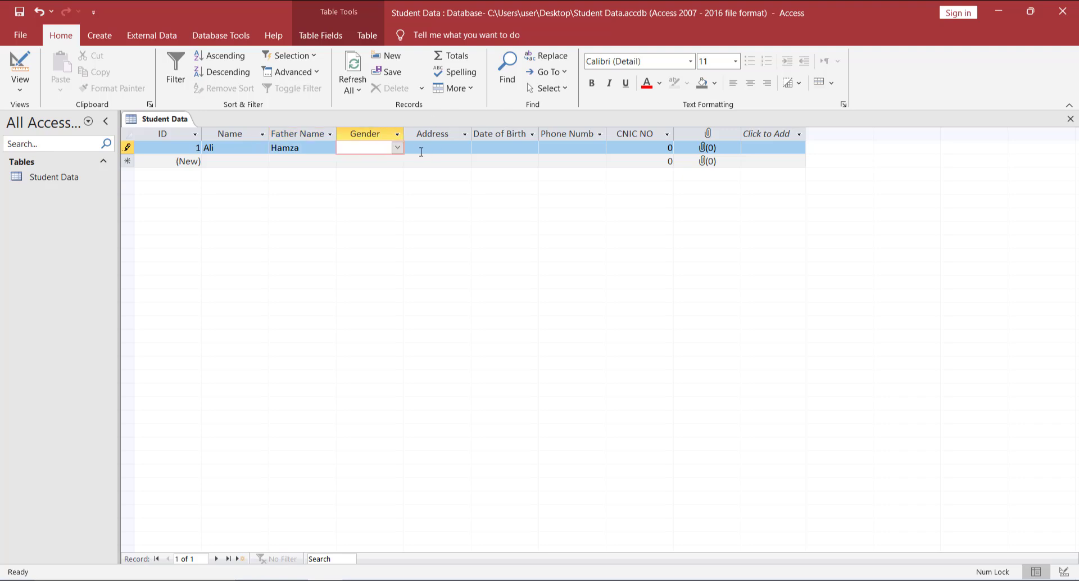
{"action": "left_click", "coordinate": [403, 151]}
{"action": "left_click", "coordinate": [398, 148]}
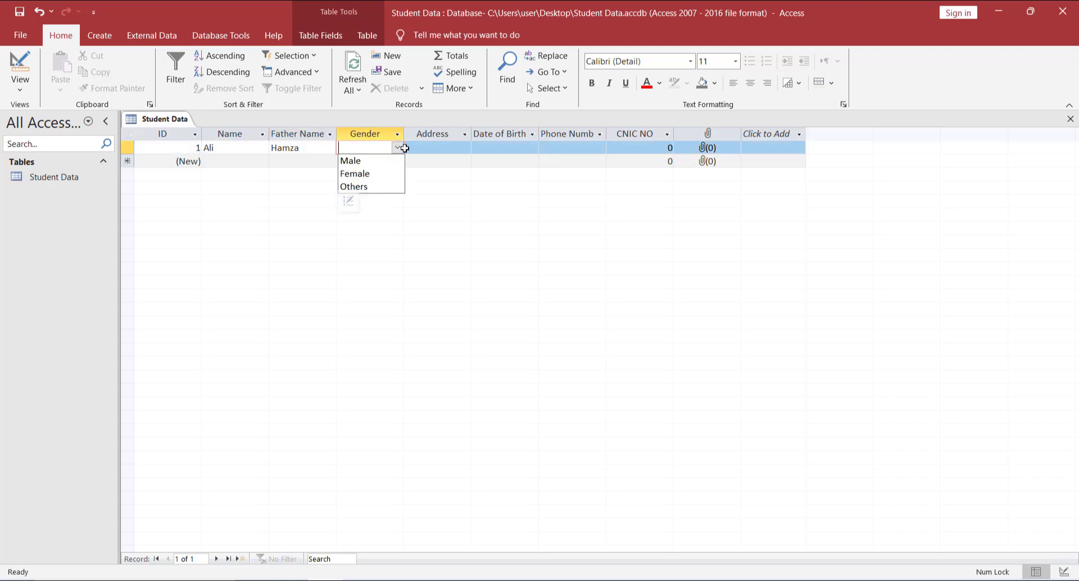
{"action": "left_click", "coordinate": [358, 161]}
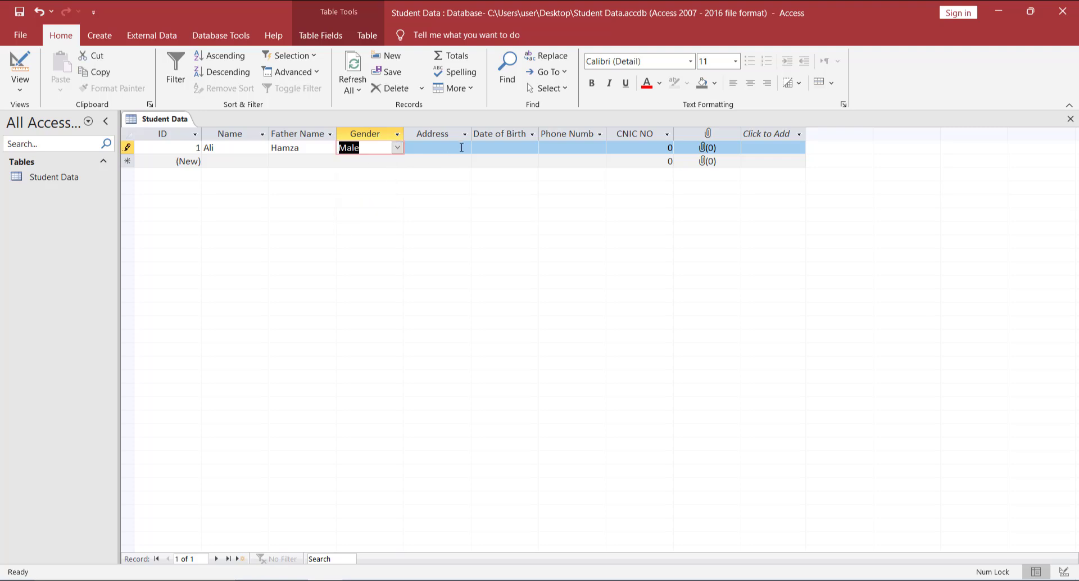
Step: Fill in the first record's address and date of birth, leaving the phone number and CNIC number unfilled
{"action": "left_click", "coordinate": [442, 147]}
{"action": "type", "text": "Ho"}
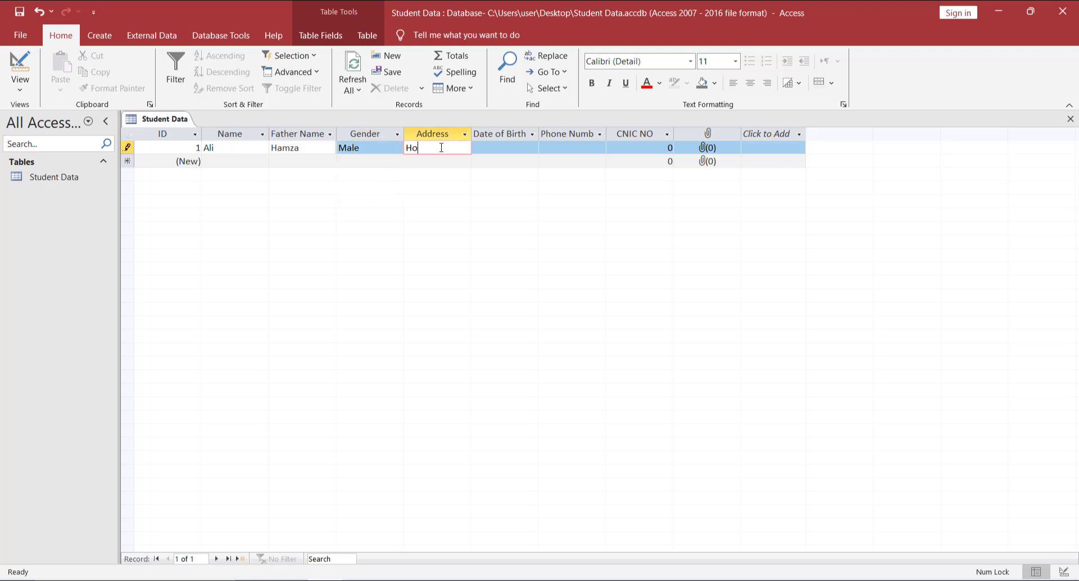
{"action": "type", "text": "use no 123"}
{"action": "left_click", "coordinate": [534, 149]}
{"action": "left_click", "coordinate": [545, 147]}
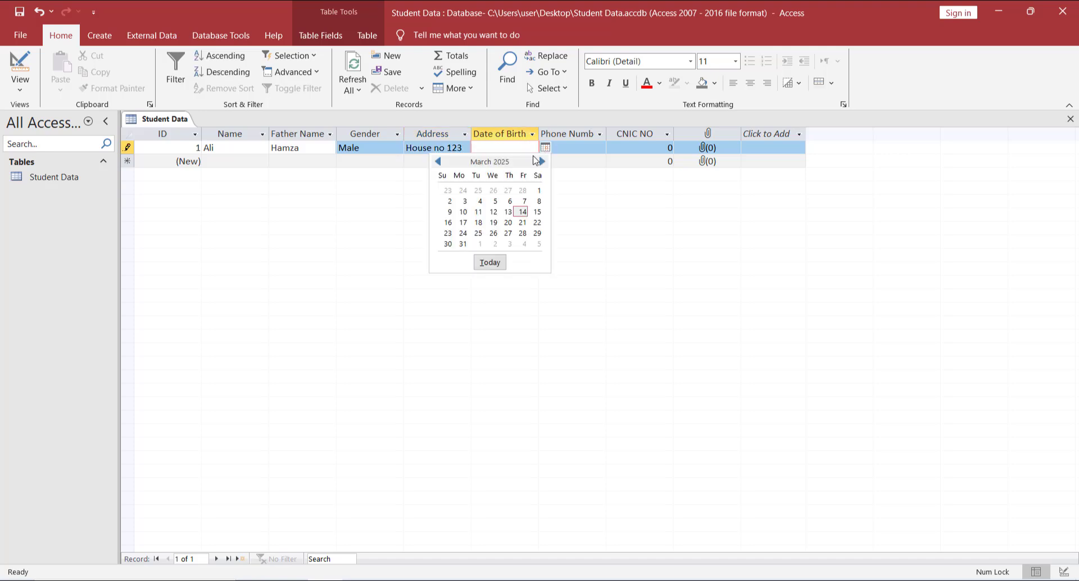
{"action": "left_click", "coordinate": [493, 233]}
{"action": "left_click", "coordinate": [589, 148]}
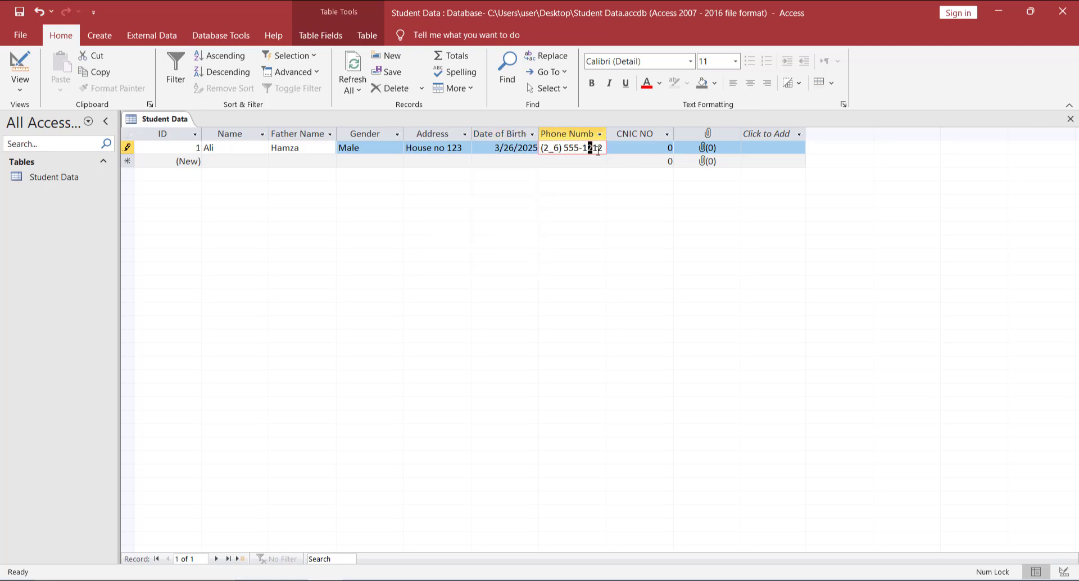
{"action": "left_click", "coordinate": [641, 150]}
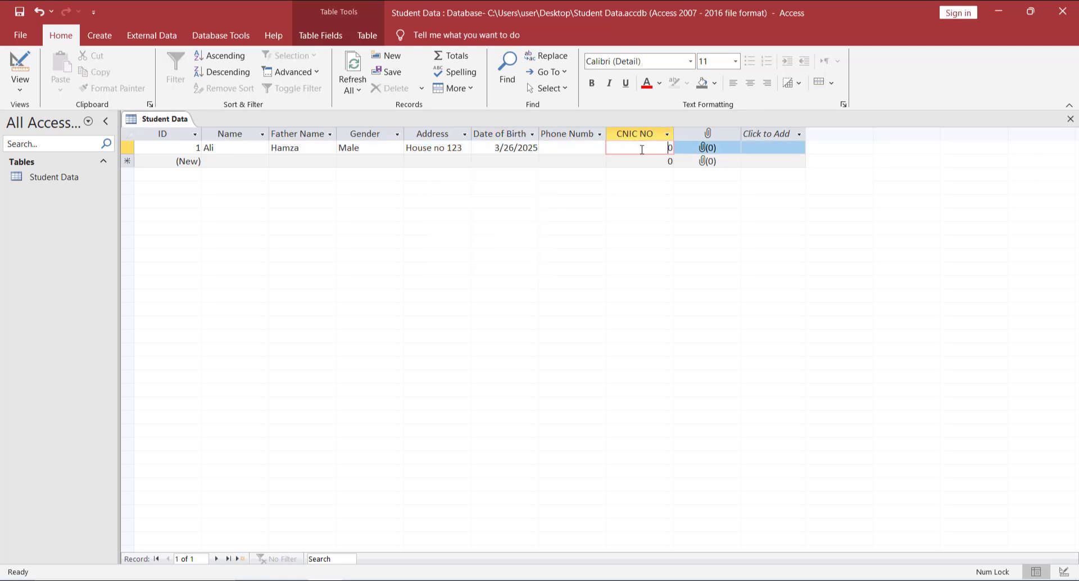
{"action": "left_click", "coordinate": [236, 162]}
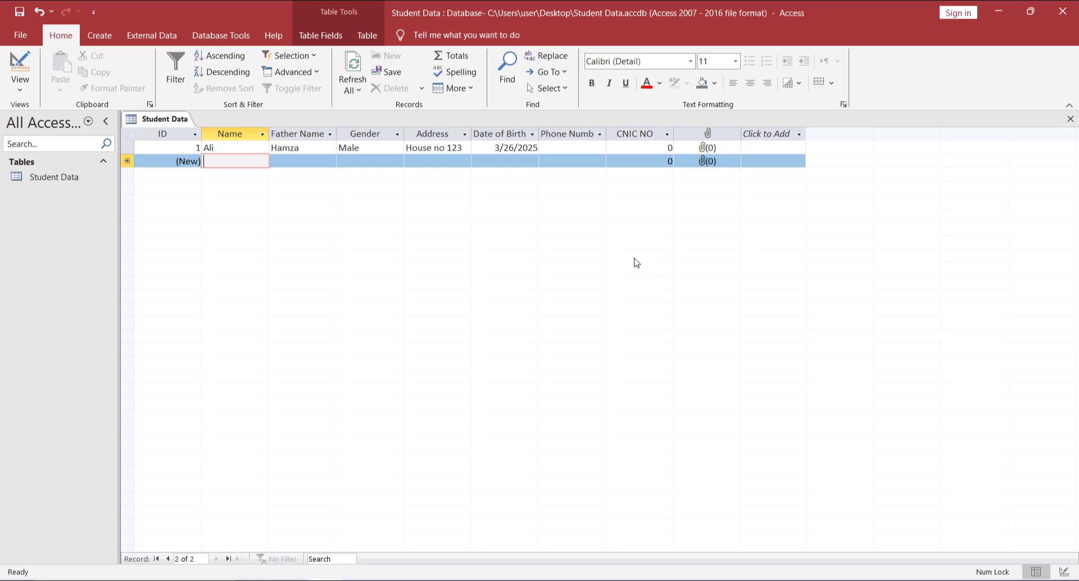
Step: Save the Student Data table with its first record
{"action": "right_click", "coordinate": [162, 124]}
{"action": "left_click", "coordinate": [331, 345]}
{"action": "right_click", "coordinate": [165, 119]}
{"action": "left_click", "coordinate": [184, 125]}
Step: Start the Form Wizard on the Student Data table and add every field from Name to Picture, leaving out ID
{"action": "left_click", "coordinate": [109, 39]}
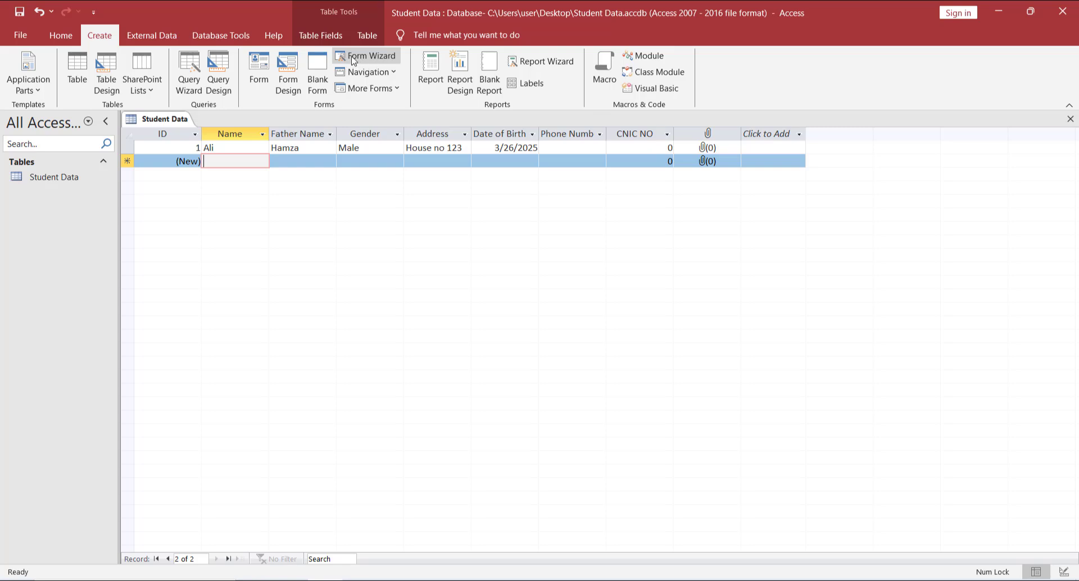
{"action": "left_click", "coordinate": [373, 60]}
{"action": "left_click_drag", "start_coordinate": [454, 115], "coordinate": [553, 63]}
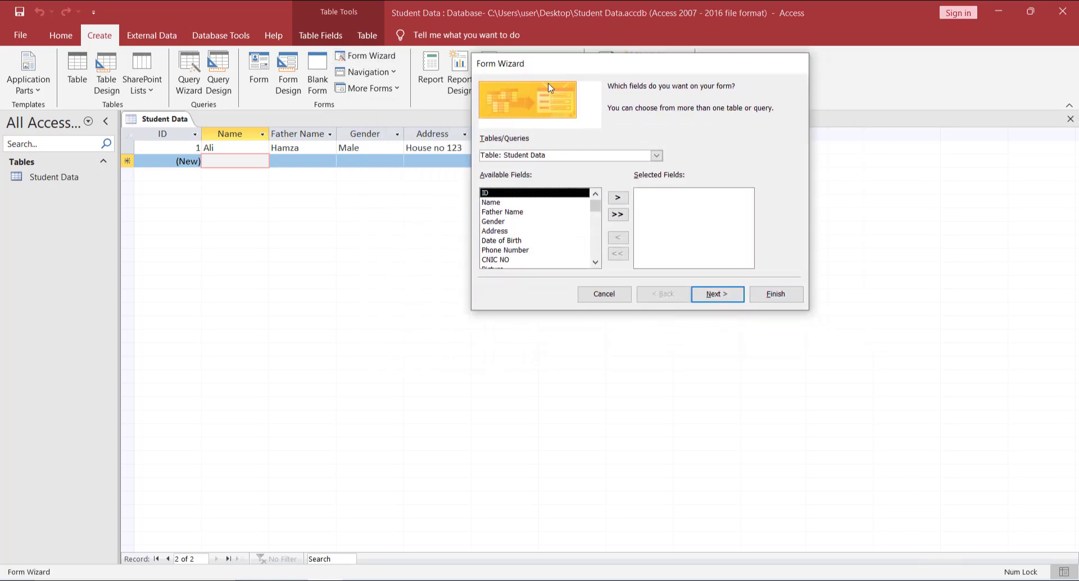
{"action": "left_click", "coordinate": [494, 203]}
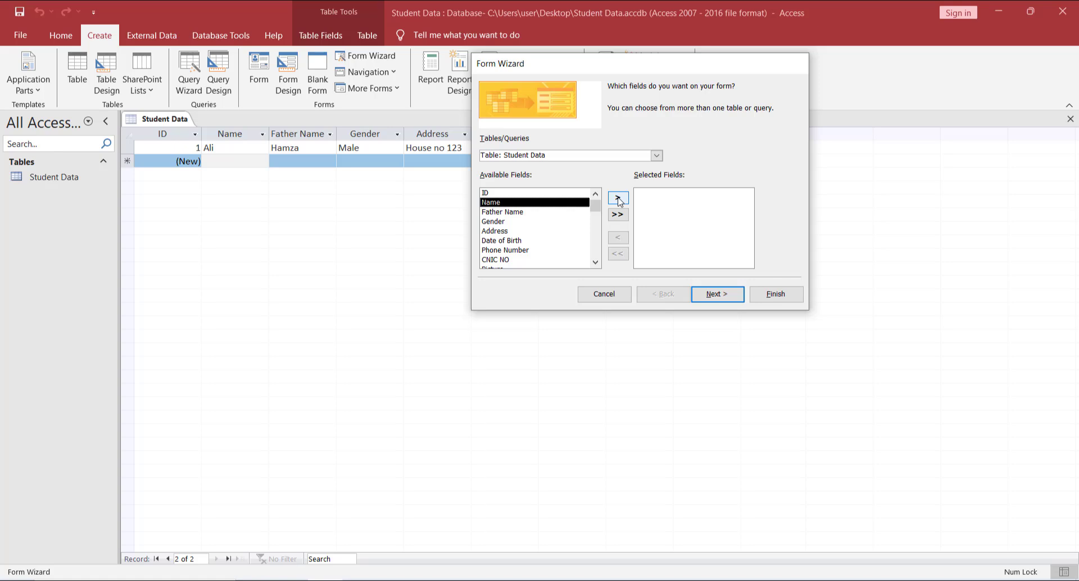
{"action": "left_click", "coordinate": [619, 199]}
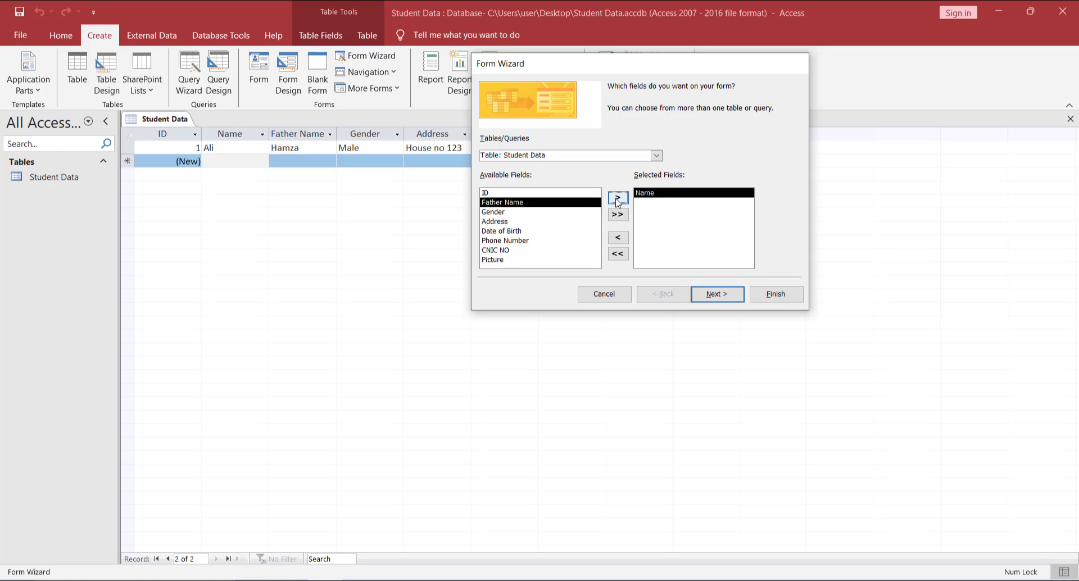
{"action": "left_click", "coordinate": [618, 199]}
{"action": "left_click", "coordinate": [618, 201]}
{"action": "left_click", "coordinate": [618, 201]}
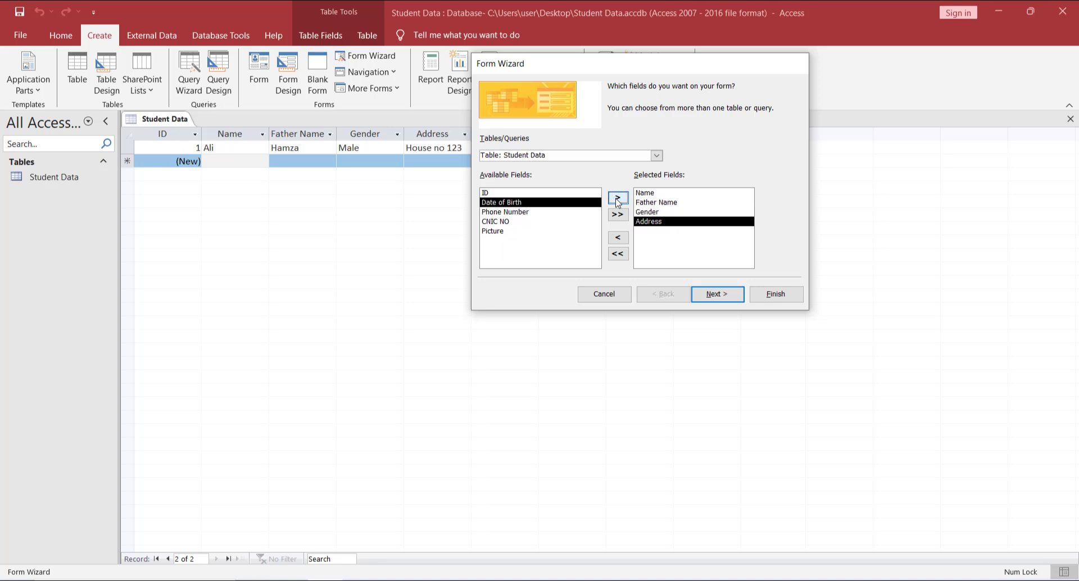
{"action": "left_click", "coordinate": [618, 201]}
{"action": "left_click", "coordinate": [618, 200]}
{"action": "left_click", "coordinate": [618, 201]}
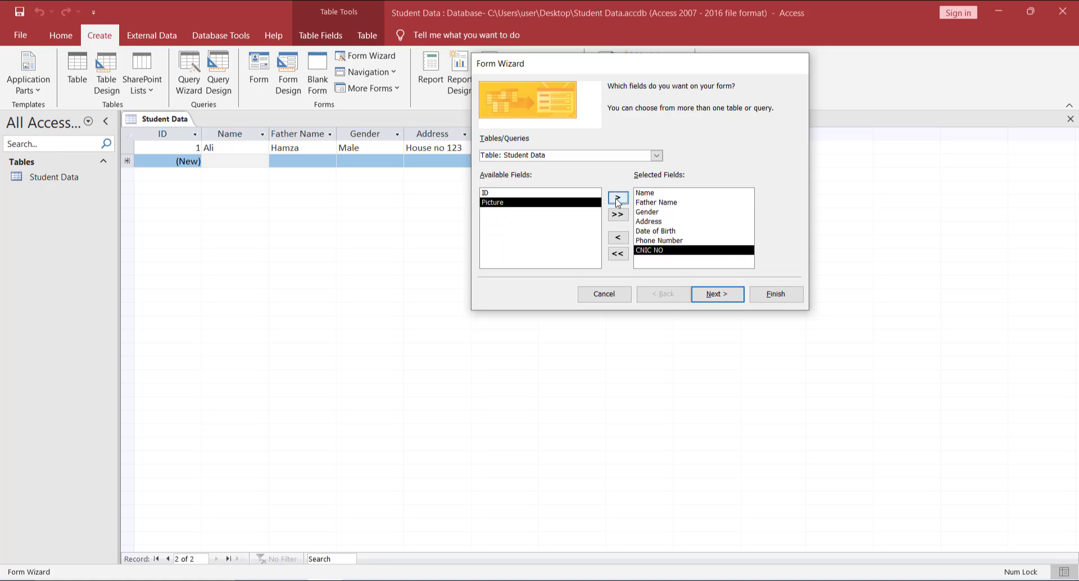
{"action": "left_click", "coordinate": [618, 201]}
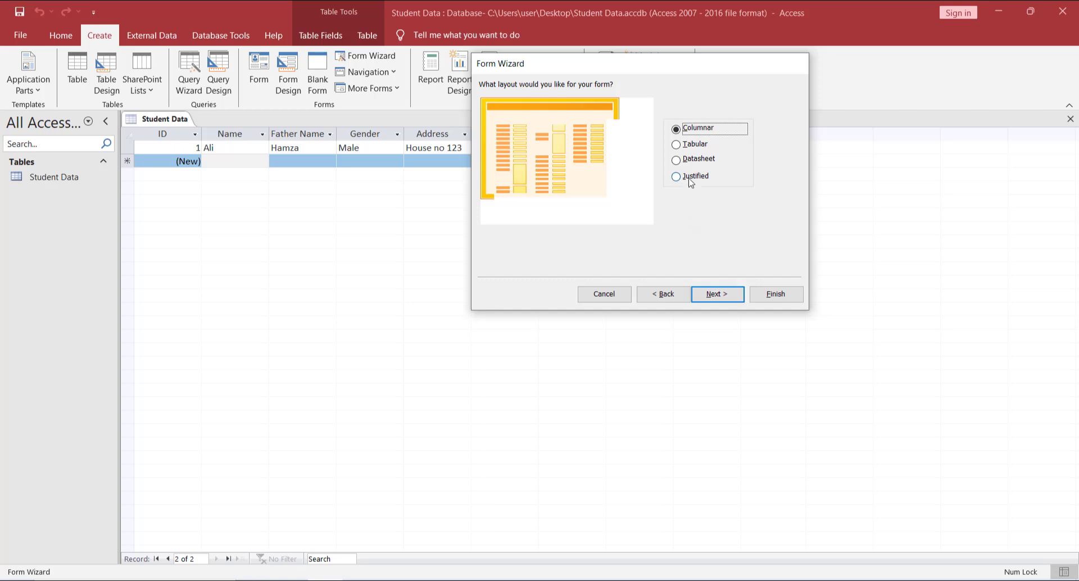
Step: Keep the Columnar layout, title the form Student Form, and finish the wizard so the form opens for viewing
{"action": "left_click", "coordinate": [718, 293]}
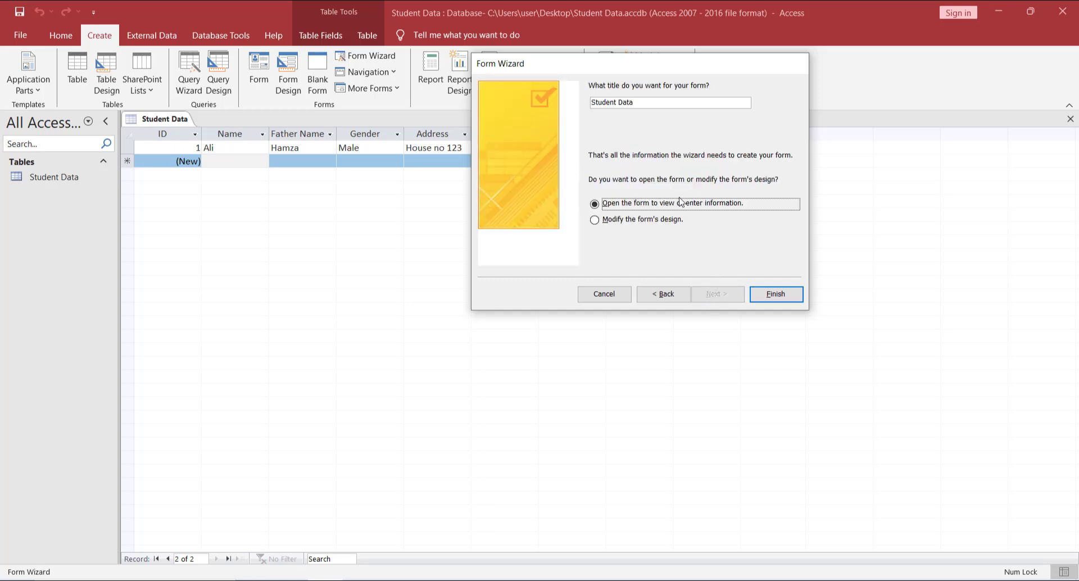
{"action": "left_click", "coordinate": [651, 103]}
{"action": "key", "text": "BackSpace"}
{"action": "key", "text": "BackSpace"}
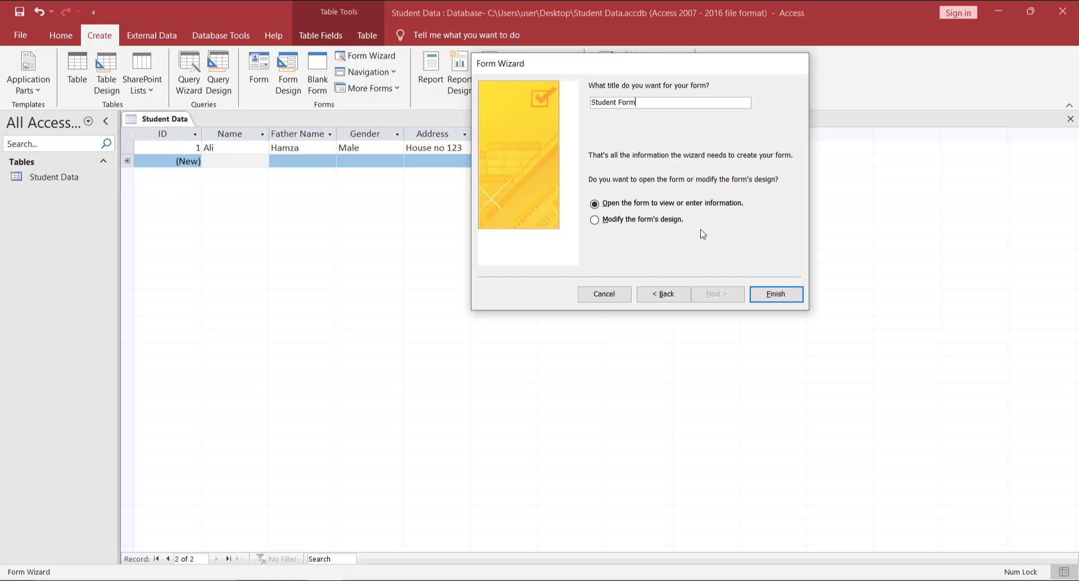
{"action": "left_click", "coordinate": [769, 297]}
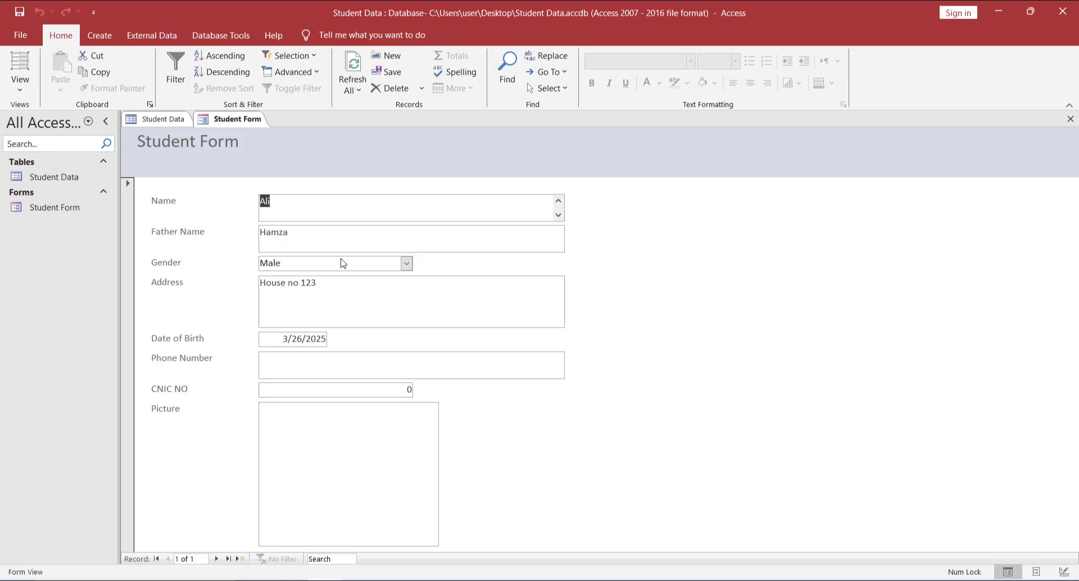
Step: Return to the Student Data table, save it, and close it
{"action": "left_click", "coordinate": [166, 120]}
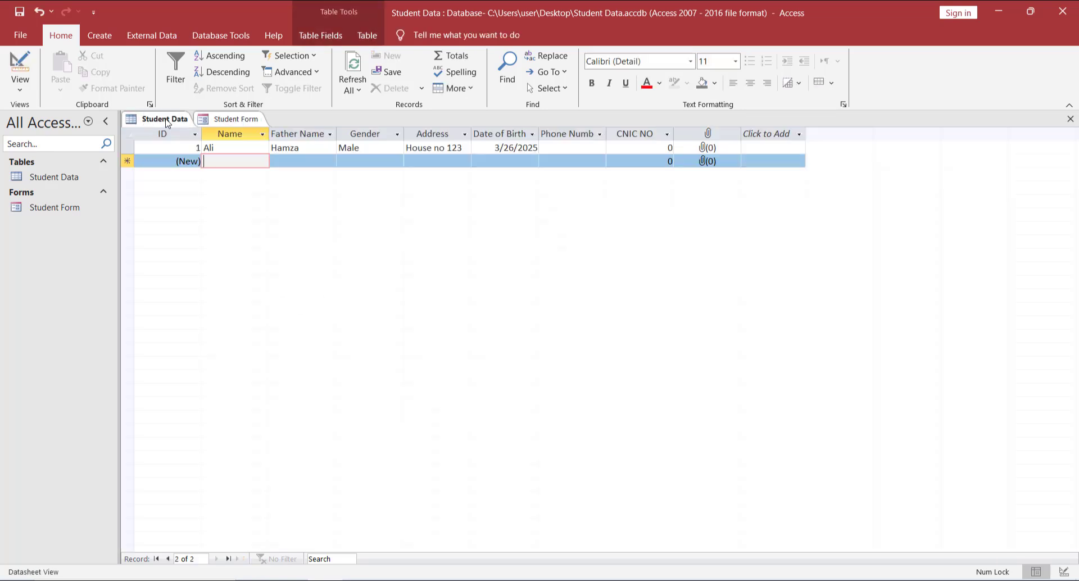
{"action": "right_click", "coordinate": [166, 120]}
{"action": "left_click", "coordinate": [196, 129]}
{"action": "right_click", "coordinate": [166, 121]}
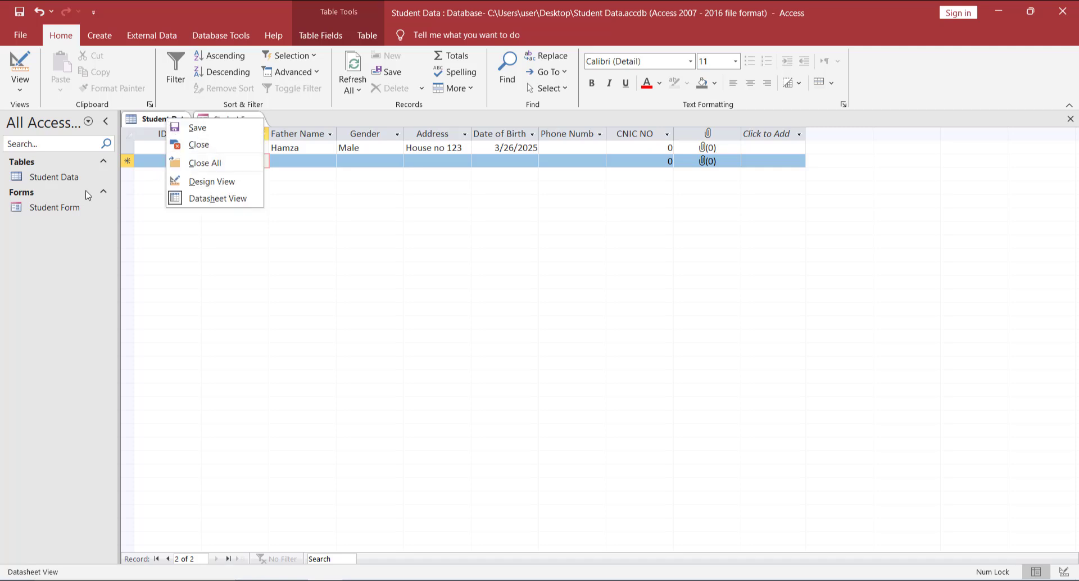
{"action": "left_click", "coordinate": [66, 179]}
{"action": "right_click", "coordinate": [66, 180]}
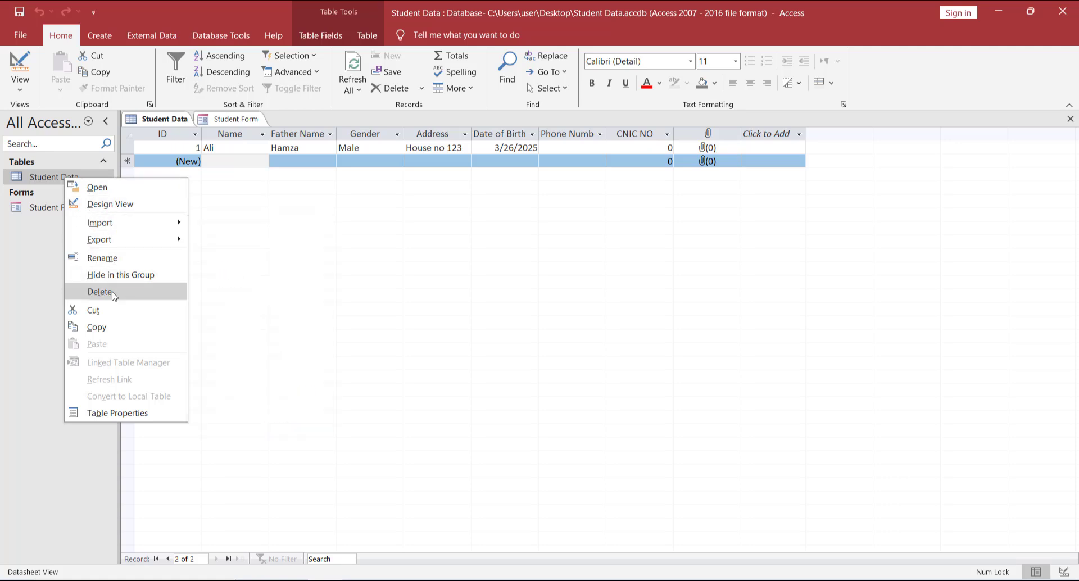
{"action": "left_click", "coordinate": [315, 258]}
{"action": "right_click", "coordinate": [169, 120]}
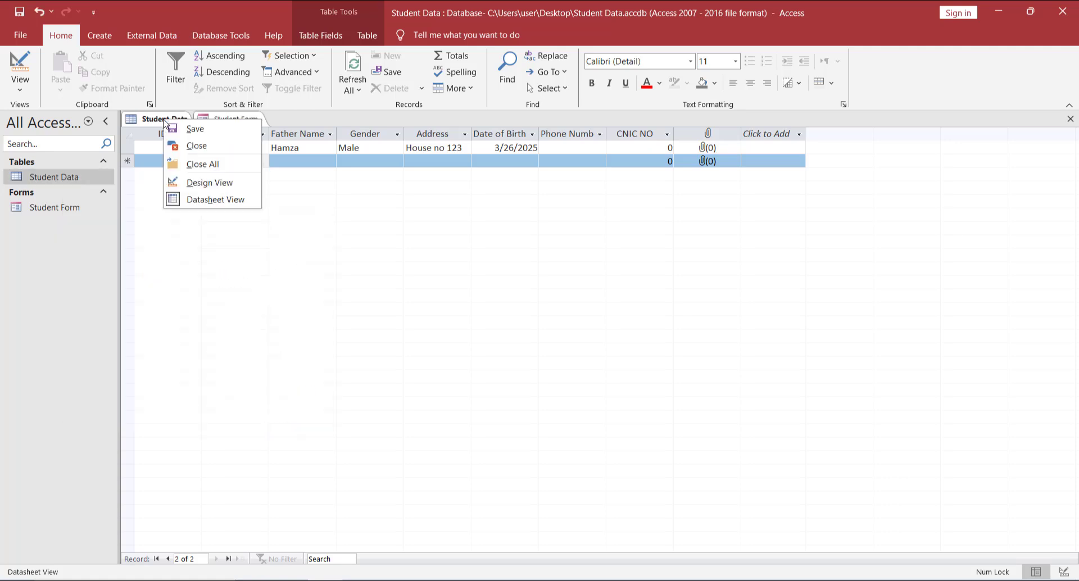
{"action": "left_click", "coordinate": [194, 150]}
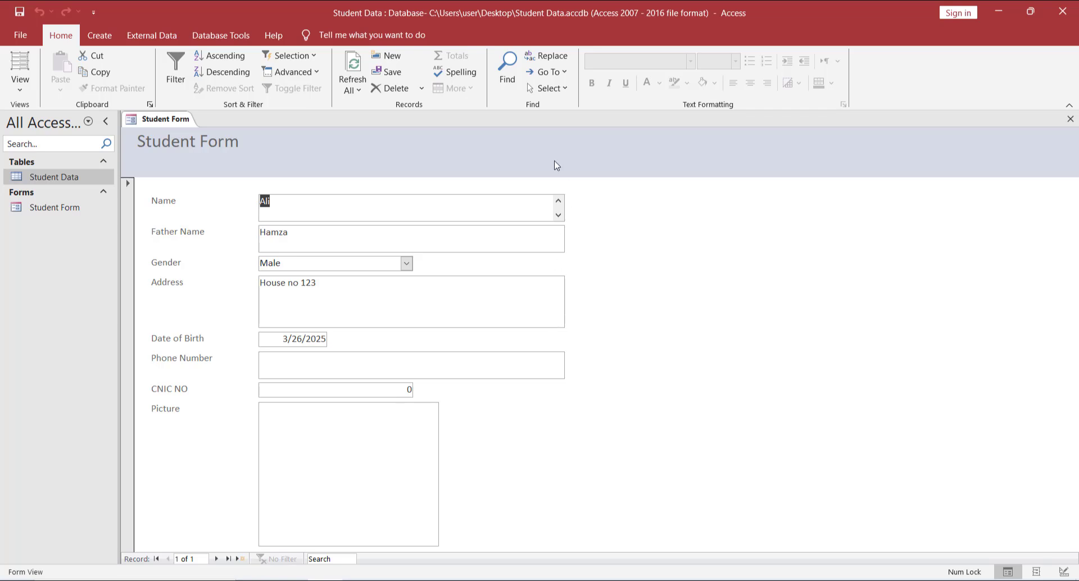
Step: Open Student Form in Design View and close the Property Sheet
{"action": "right_click", "coordinate": [157, 125]}
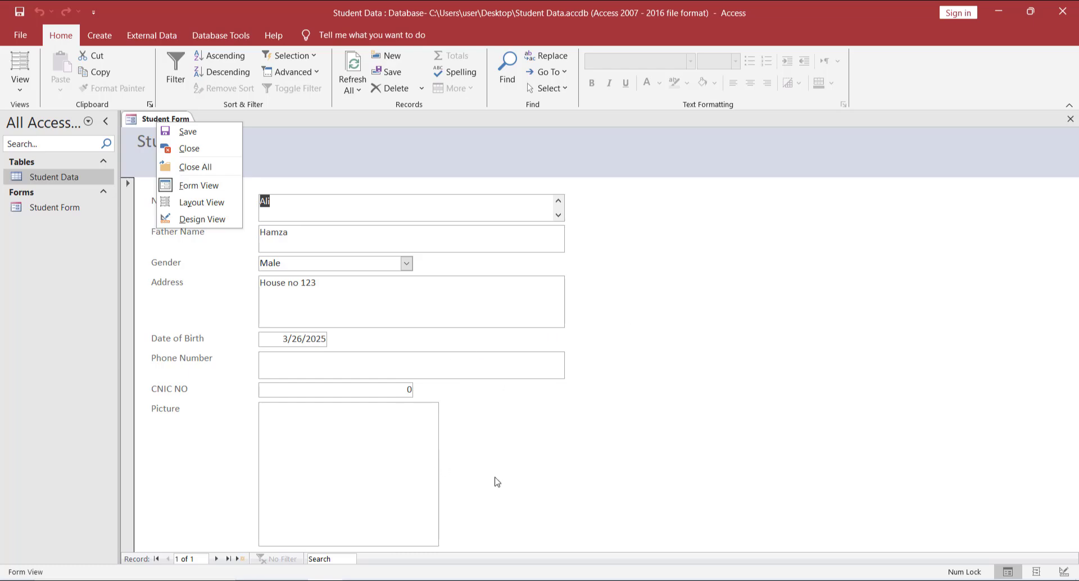
{"action": "left_click", "coordinate": [195, 220]}
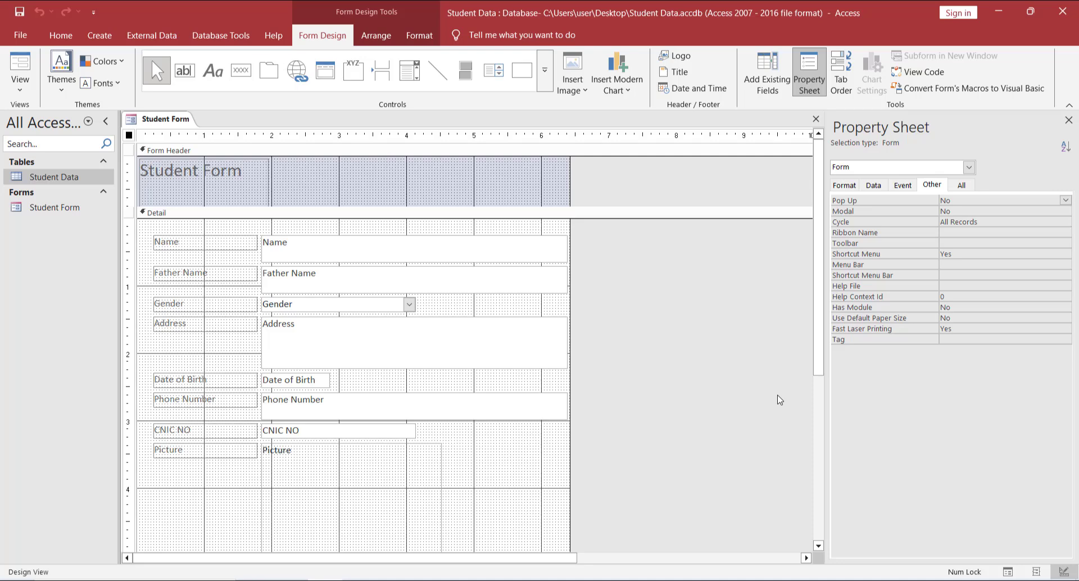
{"action": "left_click", "coordinate": [1068, 120]}
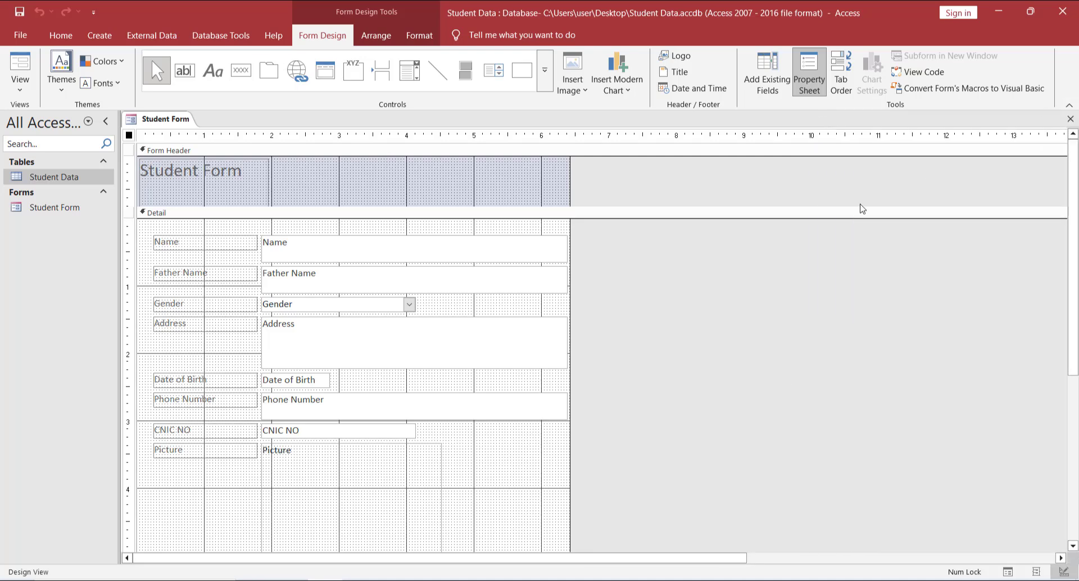
Step: Widen the form to about 7.6 inches and delete the label of the Picture field
{"action": "left_click_drag", "start_coordinate": [570, 381], "coordinate": [650, 381]}
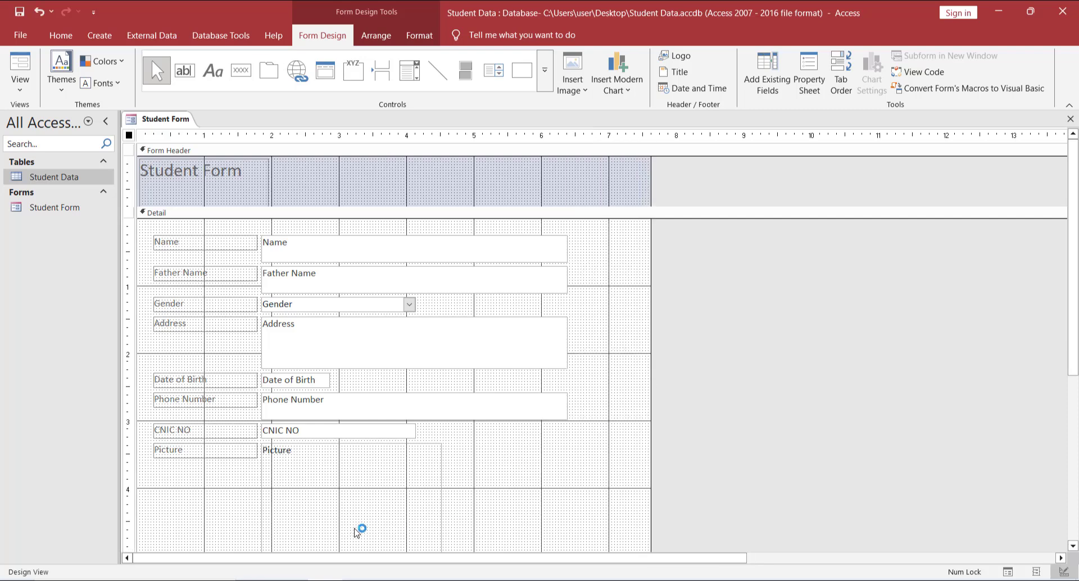
{"action": "left_click", "coordinate": [345, 485]}
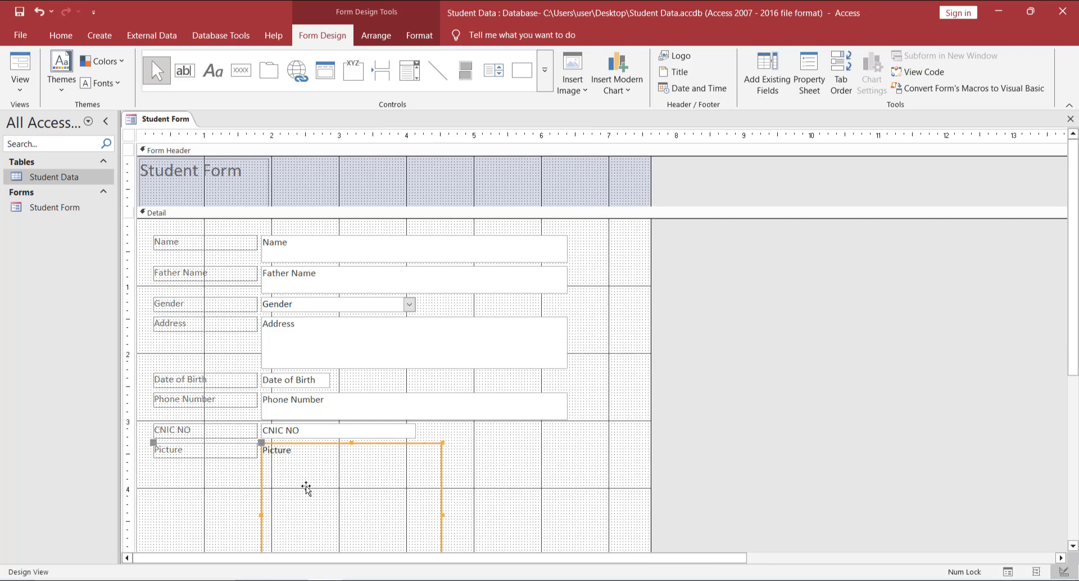
{"action": "left_click", "coordinate": [211, 456]}
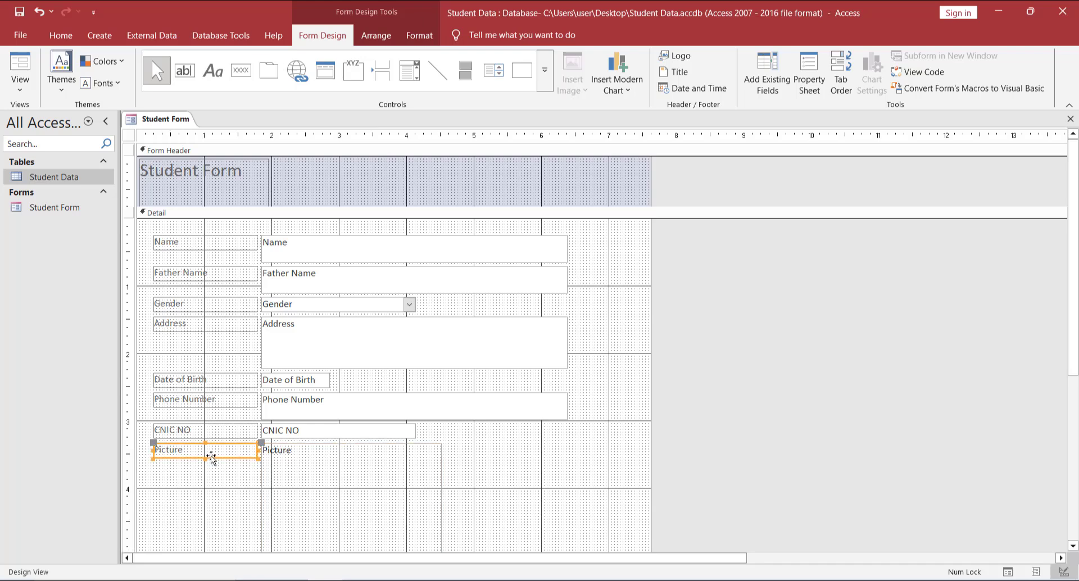
{"action": "key", "text": "Delete"}
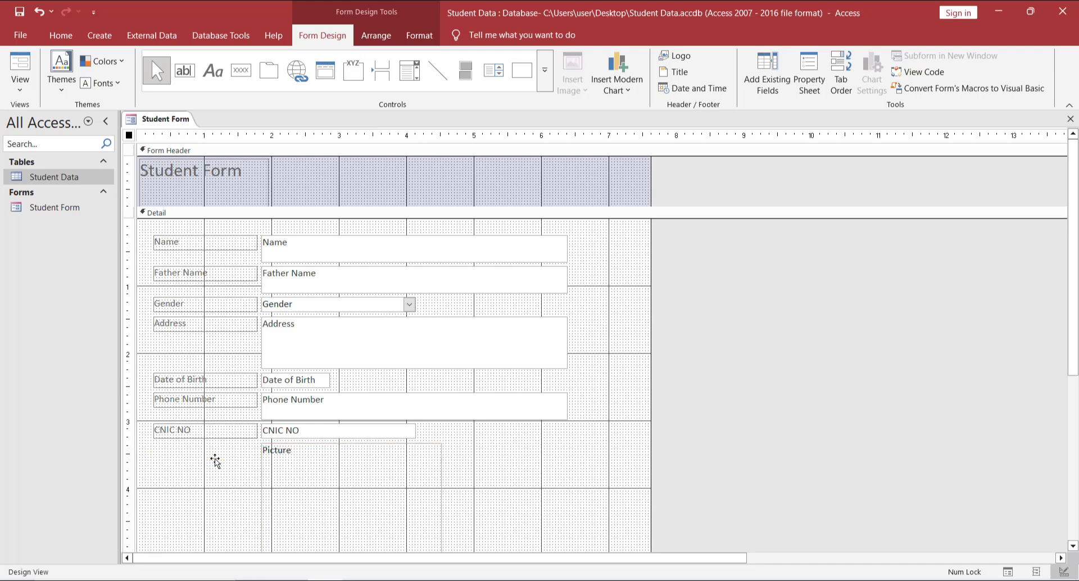
Step: Shrink the Picture frame to about 1.5 by 1.5 inches and place it at the lower right of the Detail section
{"action": "left_click", "coordinate": [419, 490]}
{"action": "left_click_drag", "start_coordinate": [442, 443], "coordinate": [608, 454]}
{"action": "left_click_drag", "start_coordinate": [612, 540], "coordinate": [633, 529]}
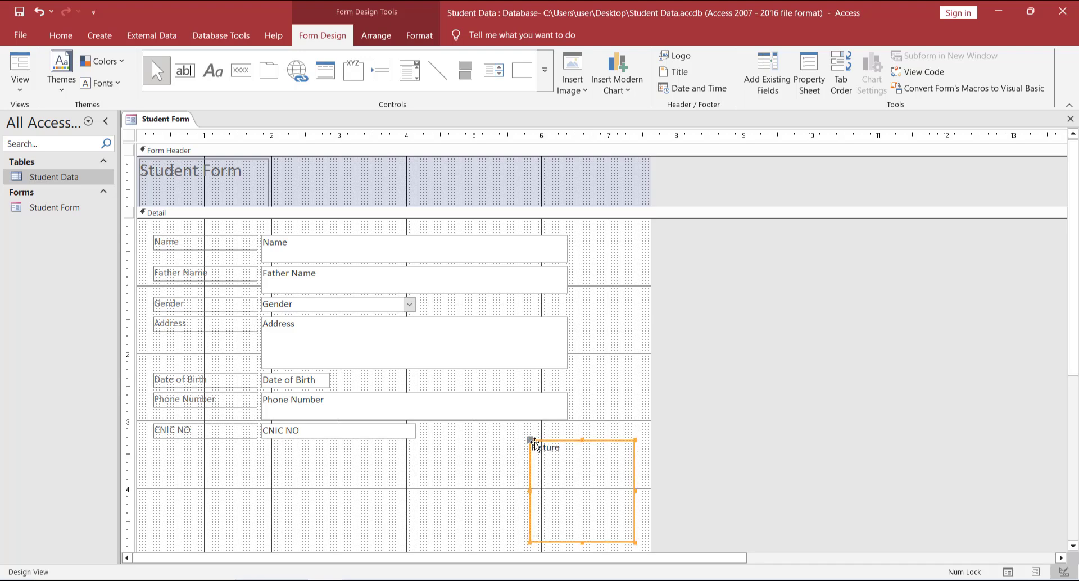
Step: Reduce the heights of the Address, Name, Father Name and Phone Number boxes
{"action": "left_click", "coordinate": [397, 358]}
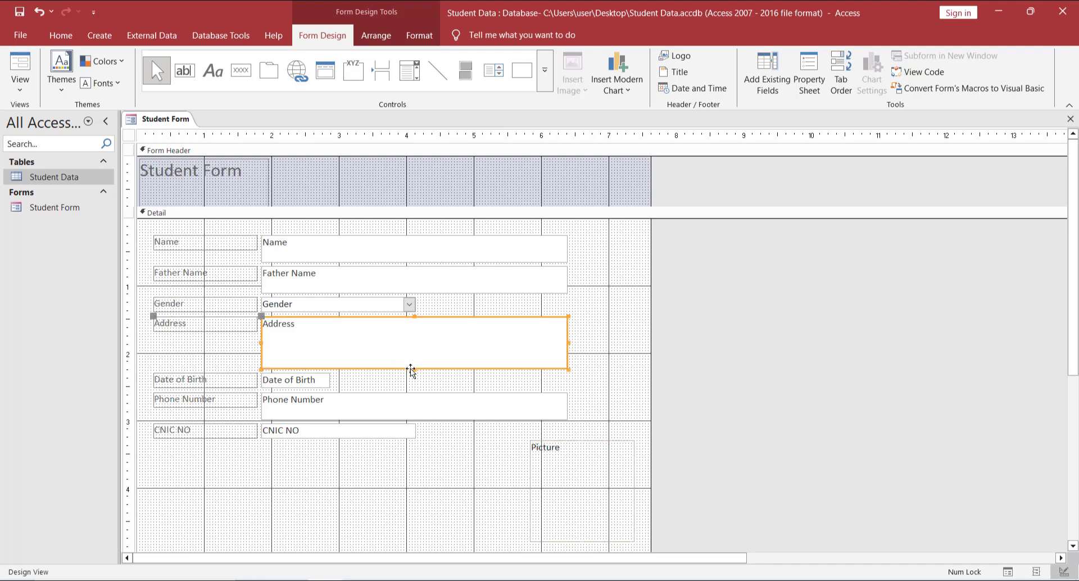
{"action": "left_click_drag", "start_coordinate": [412, 368], "coordinate": [422, 332]}
{"action": "left_click", "coordinate": [406, 255]}
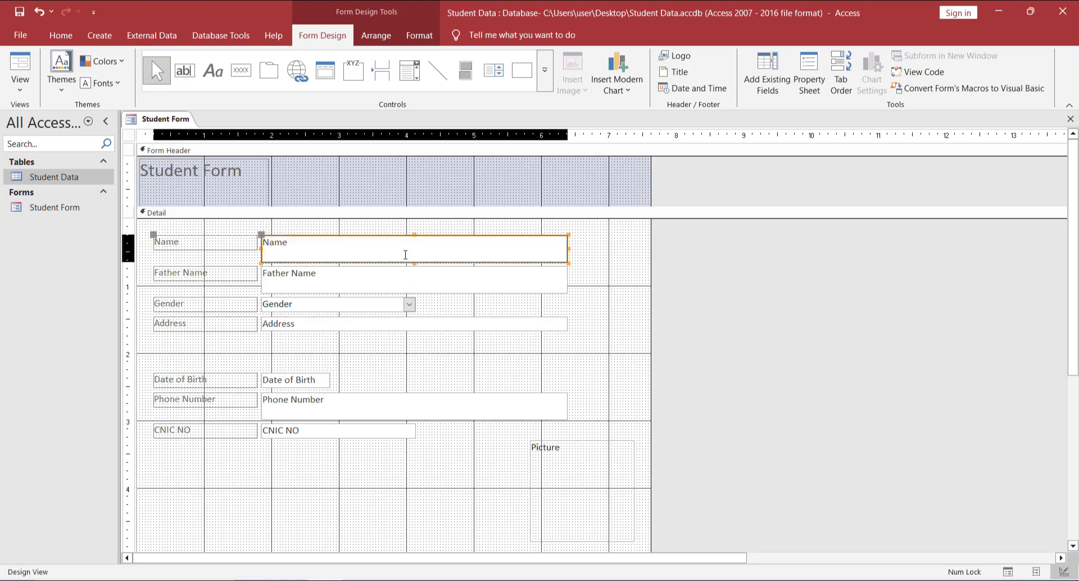
{"action": "left_click_drag", "start_coordinate": [414, 264], "coordinate": [414, 250]}
{"action": "left_click", "coordinate": [409, 286]}
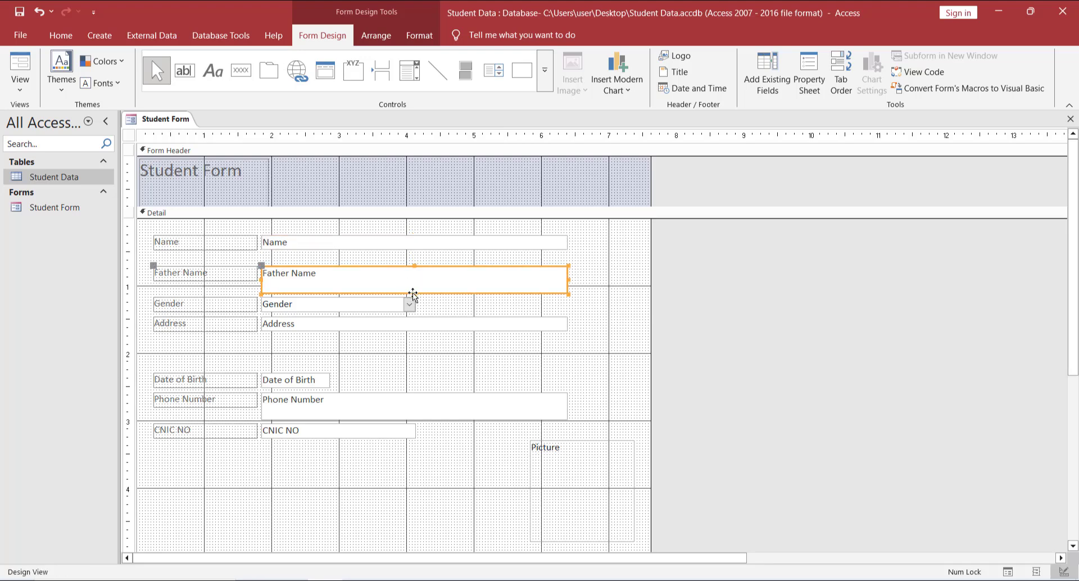
{"action": "left_click", "coordinate": [415, 291]}
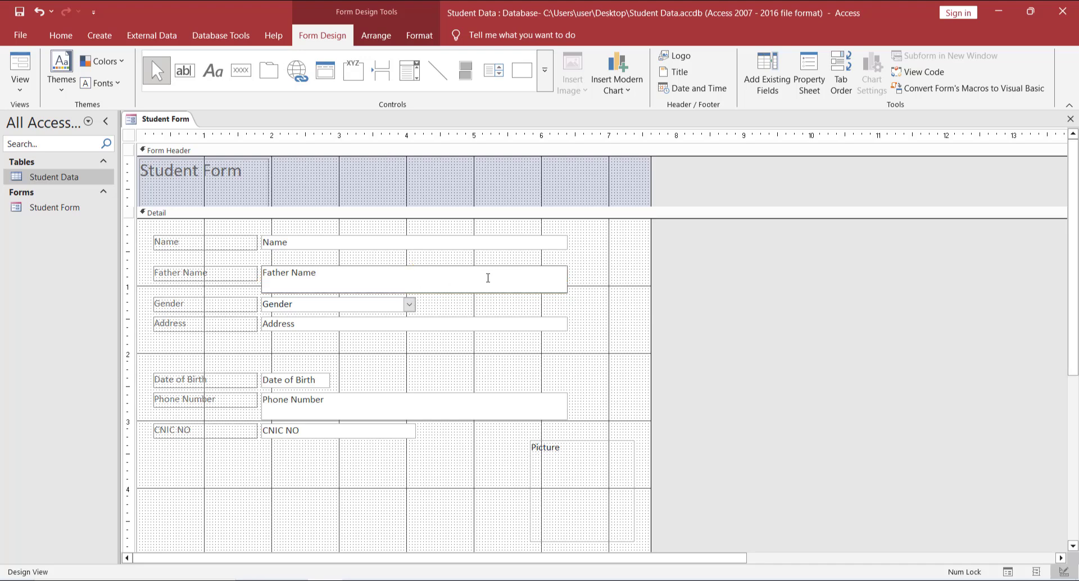
{"action": "left_click", "coordinate": [549, 308]}
{"action": "left_click", "coordinate": [523, 293]}
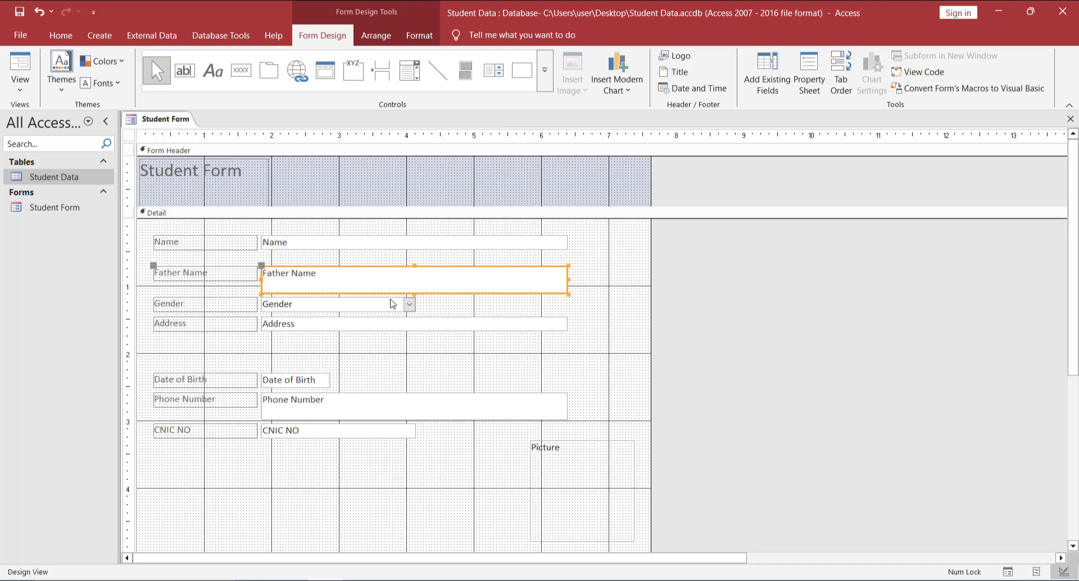
{"action": "left_click_drag", "start_coordinate": [415, 294], "coordinate": [414, 286]}
{"action": "left_click", "coordinate": [396, 414]}
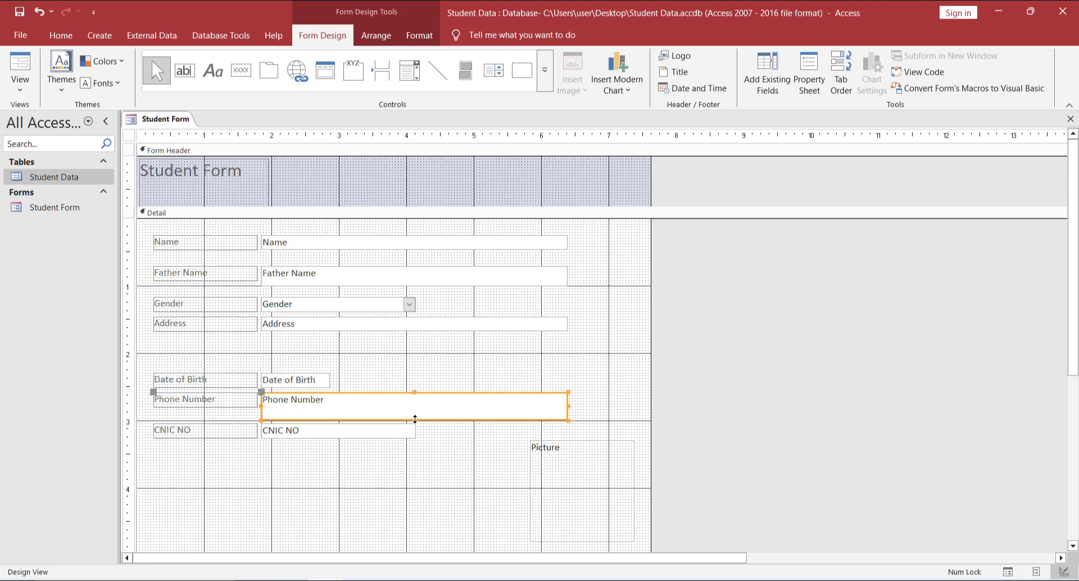
{"action": "left_click_drag", "start_coordinate": [415, 419], "coordinate": [415, 406]}
Step: Move the Date of Birth, Phone Number and CNIC NO fields with their labels up to just below Address
{"action": "left_click_drag", "start_coordinate": [210, 354], "coordinate": [388, 470]}
{"action": "key", "text": "Up"}
{"action": "key", "text": "Up"}
{"action": "key", "text": "Up"}
{"action": "key", "text": "Up"}
{"action": "key", "text": "Up"}
{"action": "key", "text": "Up"}
{"action": "key", "text": "Up"}
{"action": "key", "text": "Up"}
{"action": "key", "text": "Up"}
{"action": "key", "text": "Up"}
{"action": "key", "text": "Up"}
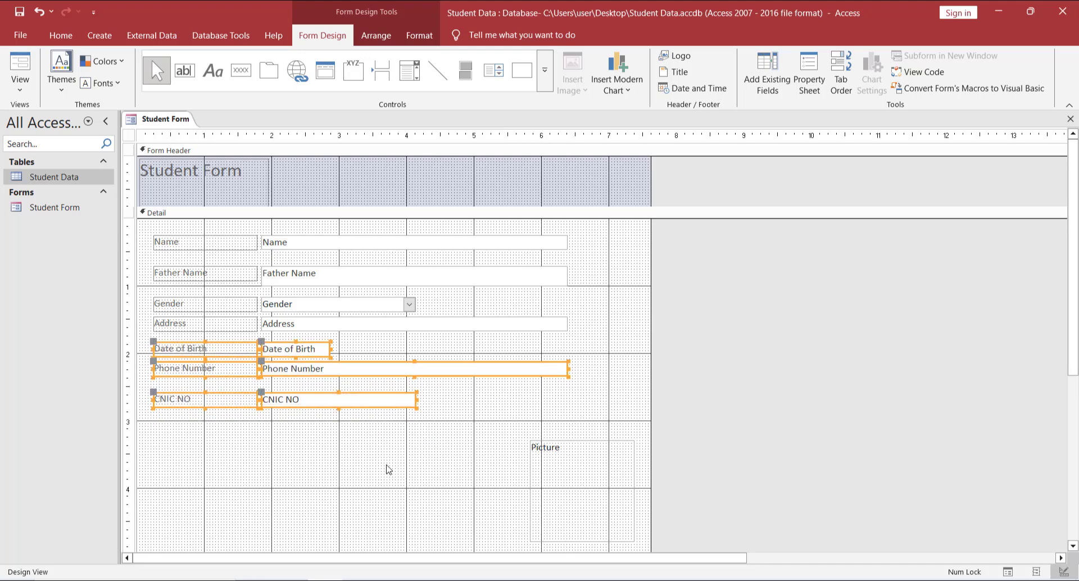
Step: Narrow the Name, Father Name, Address and Phone Number boxes to about 3.7 inches wide
{"action": "left_click", "coordinate": [632, 296]}
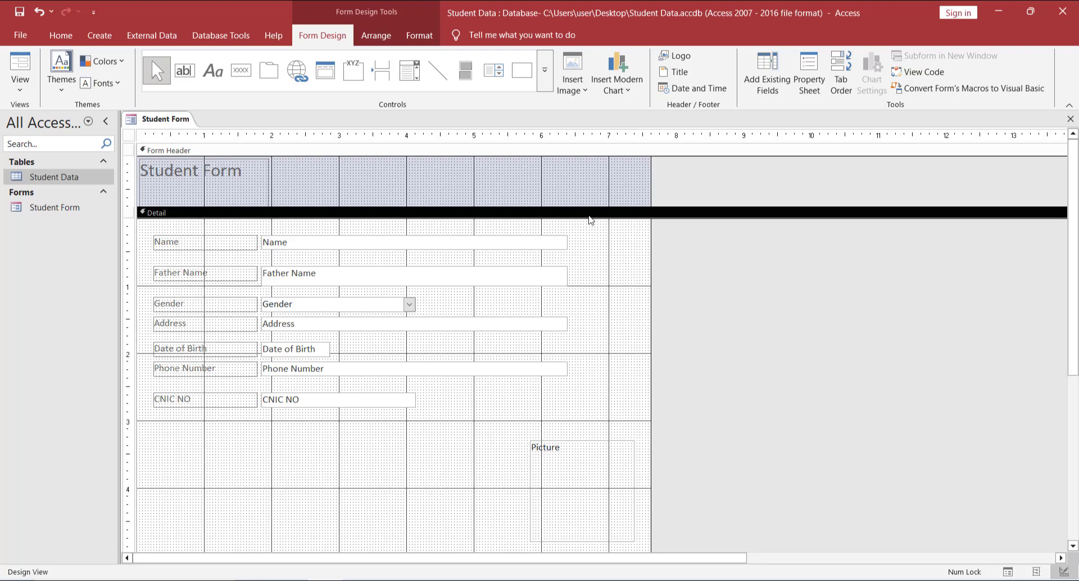
{"action": "left_click_drag", "start_coordinate": [585, 236], "coordinate": [511, 369]}
{"action": "left_click", "coordinate": [451, 436]}
Step: Apply a Stacked layout to all labels and fields from Name to CNIC NO
{"action": "left_click_drag", "start_coordinate": [151, 228], "coordinate": [419, 415]}
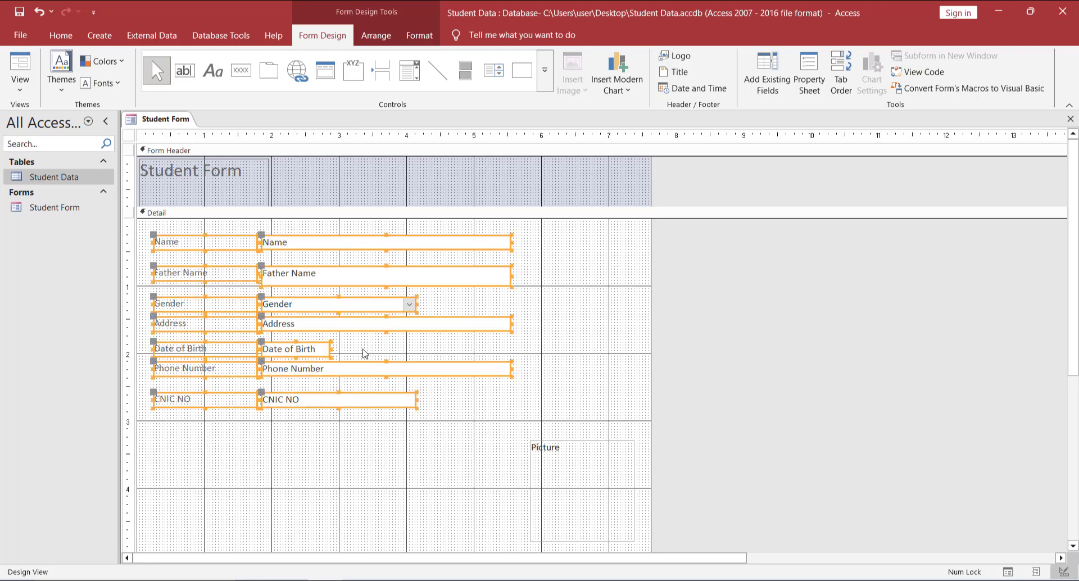
{"action": "right_click", "coordinate": [388, 308]}
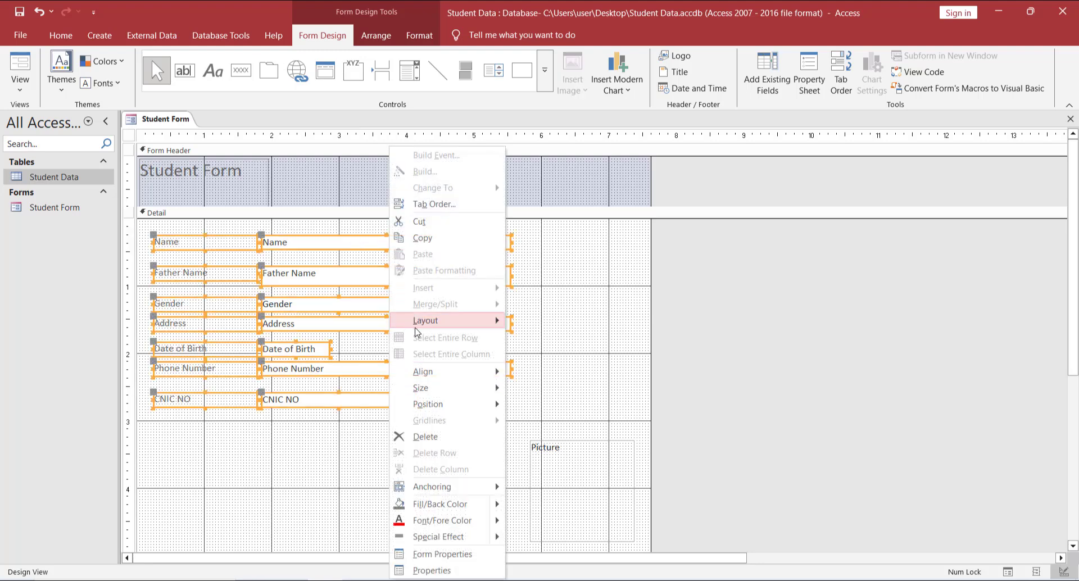
{"action": "mouse_move", "coordinate": [461, 321]}
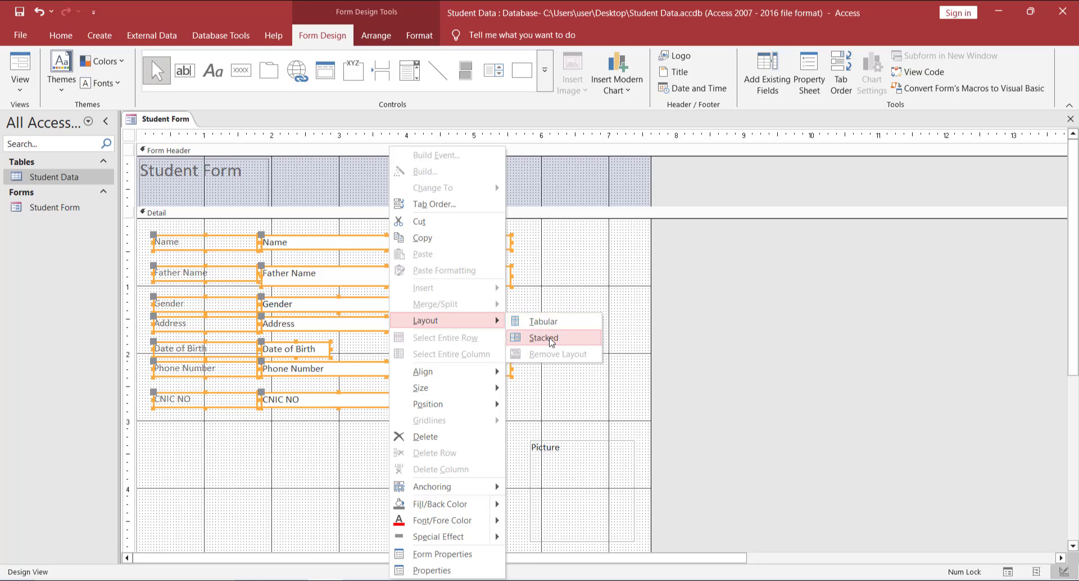
{"action": "left_click", "coordinate": [532, 338]}
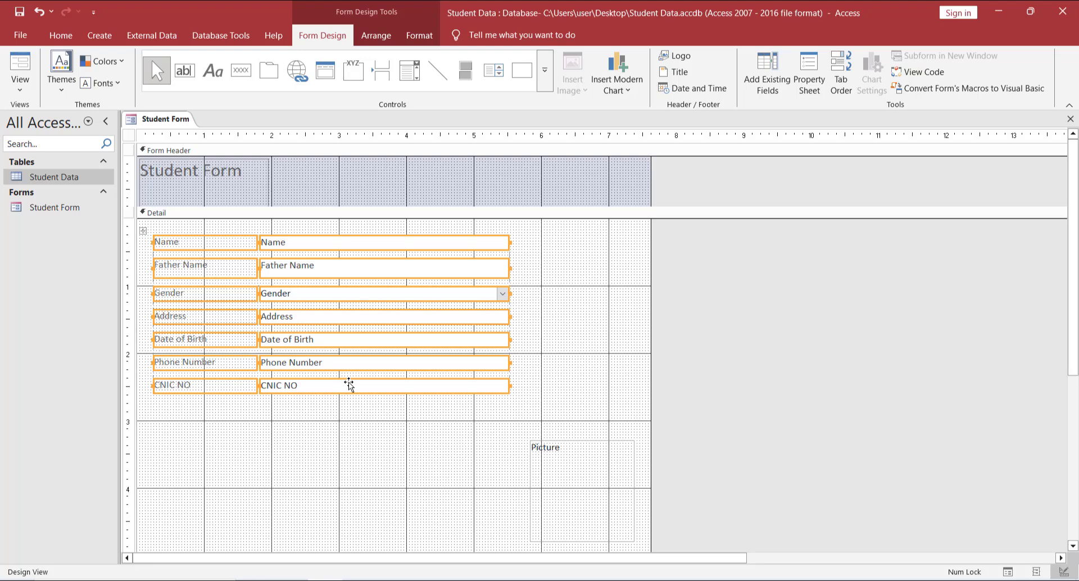
Step: Remove the layout from the stacked fields and labels so each can be resized separately
{"action": "right_click", "coordinate": [432, 278]}
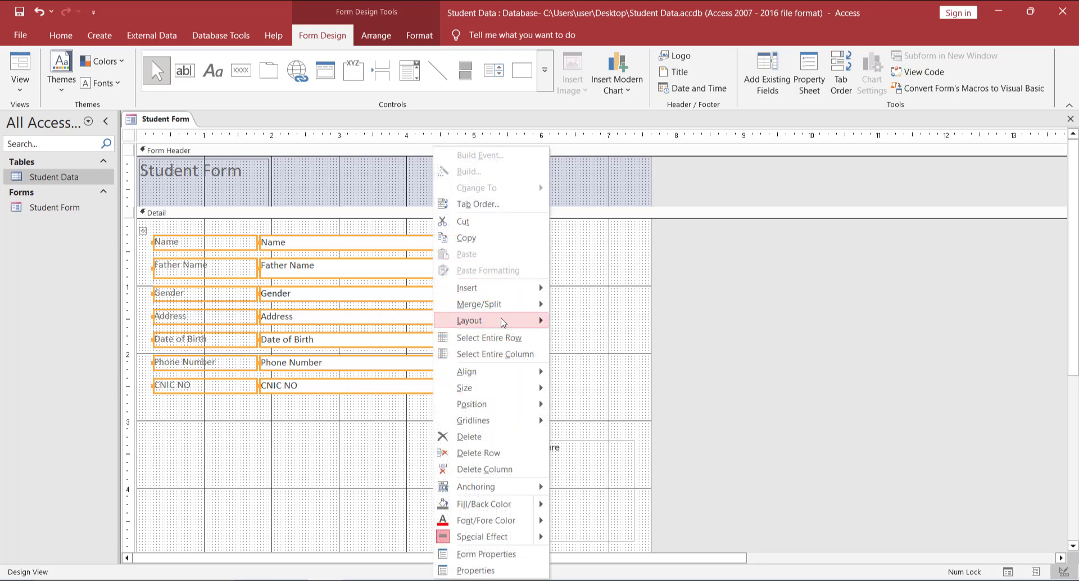
{"action": "mouse_move", "coordinate": [517, 321]}
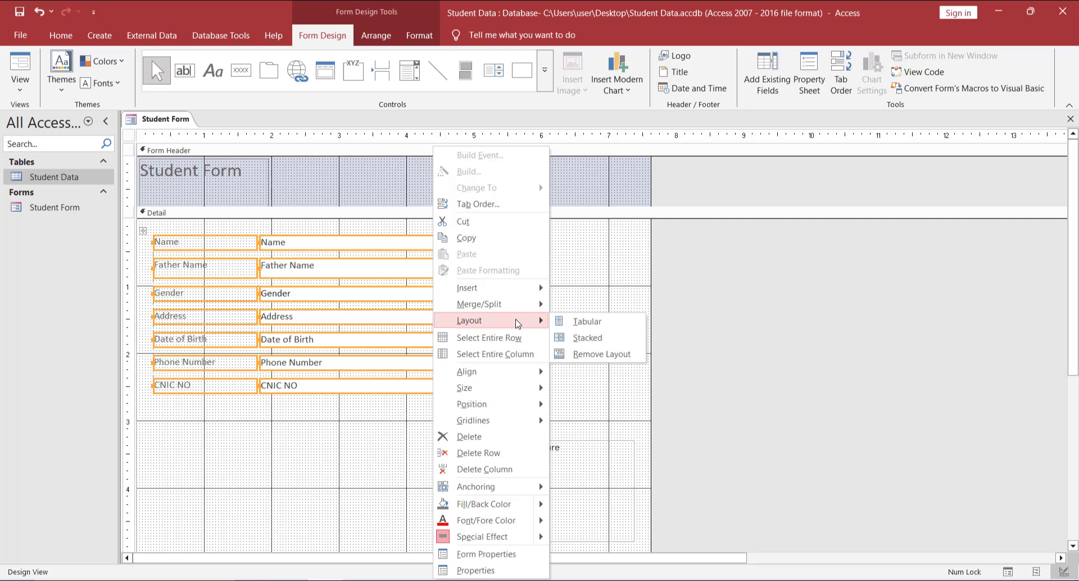
{"action": "left_click", "coordinate": [590, 357]}
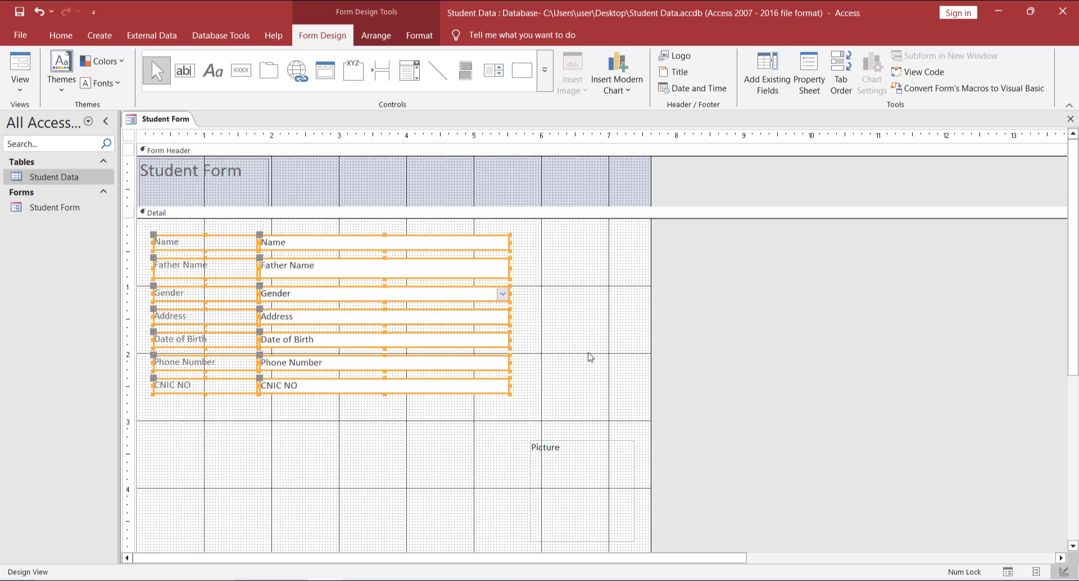
Step: Make the Name through Date of Birth boxes about 3.1 inches wide and the Phone Number and CNIC NO boxes about 5.1 inches wide
{"action": "left_click", "coordinate": [553, 301]}
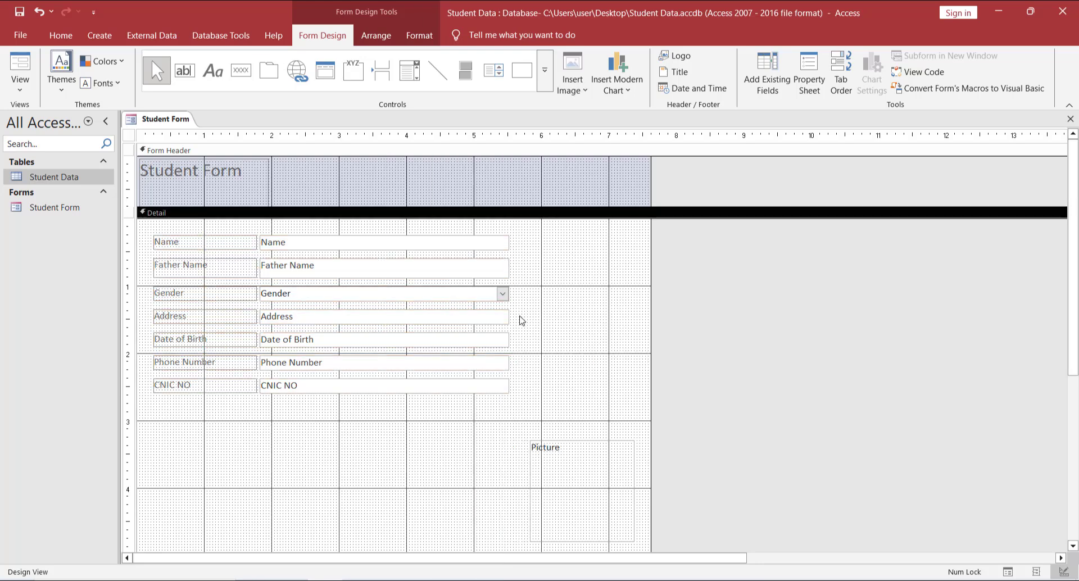
{"action": "left_click_drag", "start_coordinate": [536, 236], "coordinate": [579, 389]}
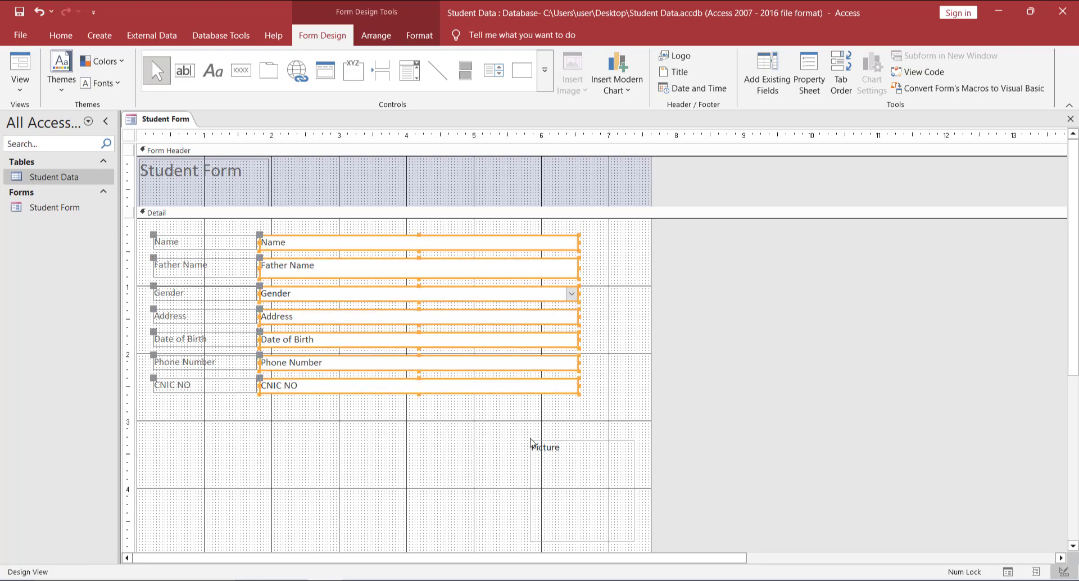
{"action": "left_click", "coordinate": [618, 308]}
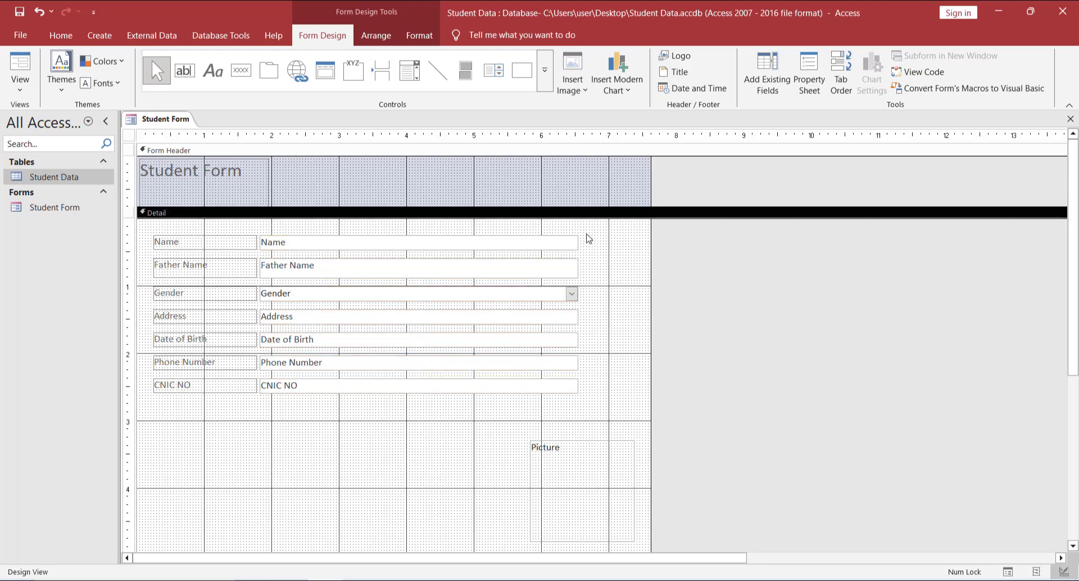
{"action": "left_click_drag", "start_coordinate": [586, 232], "coordinate": [473, 342]}
{"action": "left_click_drag", "start_coordinate": [605, 354], "coordinate": [603, 385]}
Step: Move the Picture frame beside the Name to Date of Birth boxes and enlarge it to about 1.6 by 1.6 inches
{"action": "left_click", "coordinate": [618, 484]}
{"action": "left_click_drag", "start_coordinate": [632, 502], "coordinate": [583, 301]}
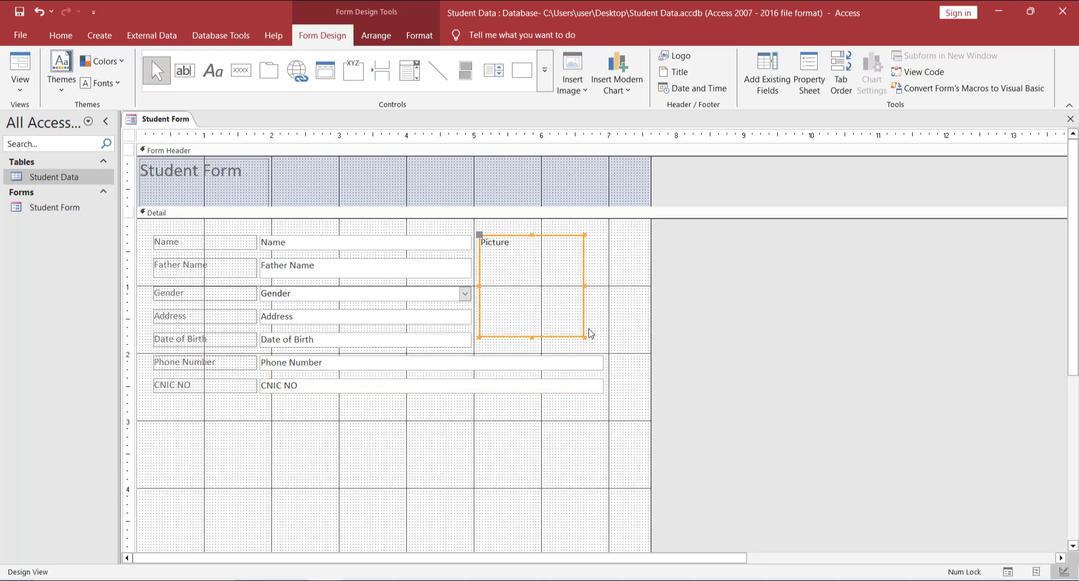
{"action": "left_click_drag", "start_coordinate": [584, 337], "coordinate": [585, 340]}
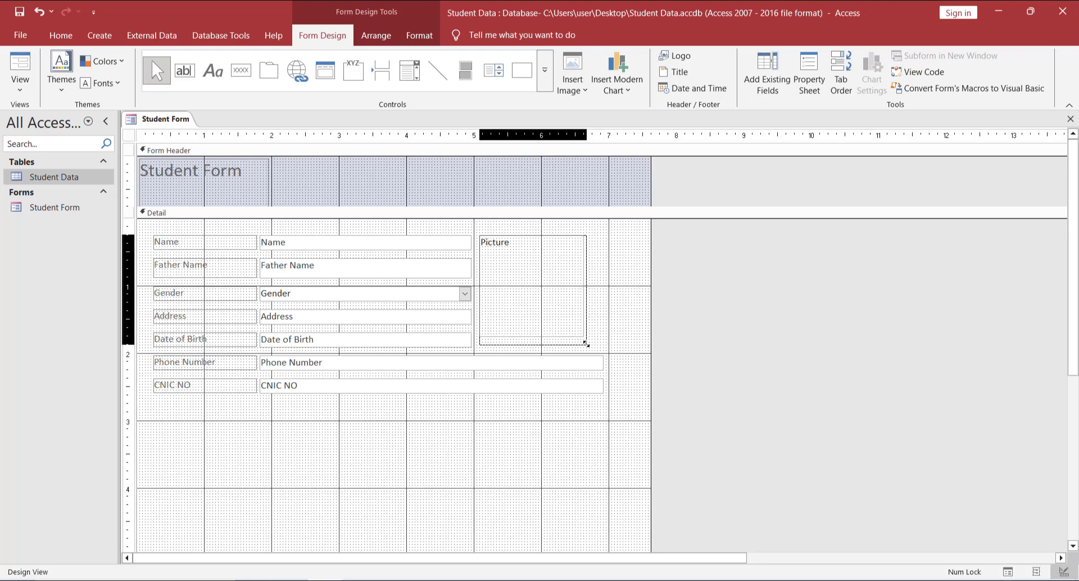
{"action": "left_click_drag", "start_coordinate": [586, 344], "coordinate": [606, 390]}
Step: Narrow the Phone Number and CNIC NO boxes to end at the Picture frame's right edge, and reduce the form width to about 7.25 inches
{"action": "left_click_drag", "start_coordinate": [596, 391], "coordinate": [591, 396]}
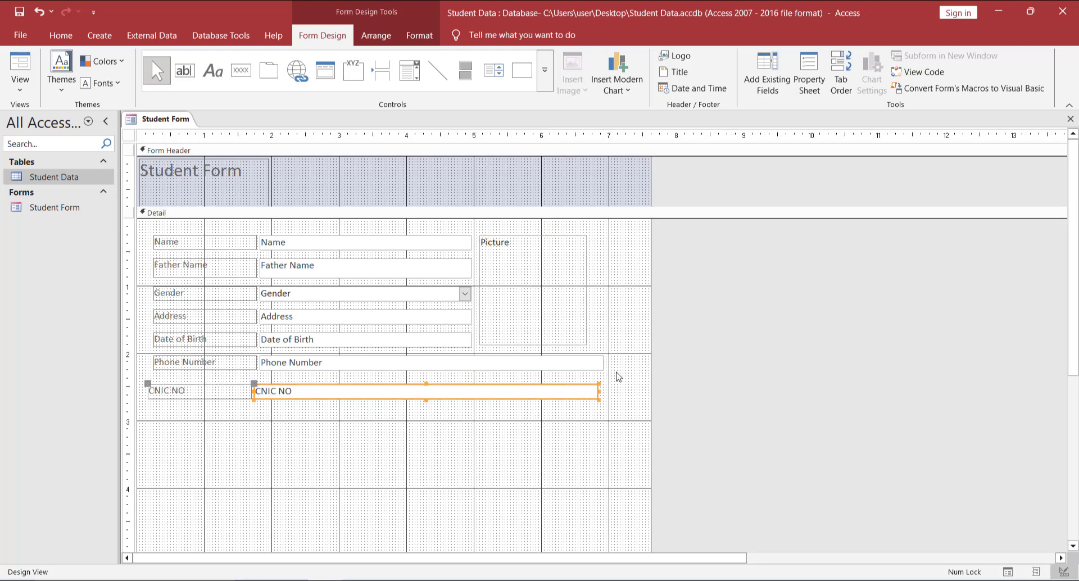
{"action": "key", "text": "ctrl+z"}
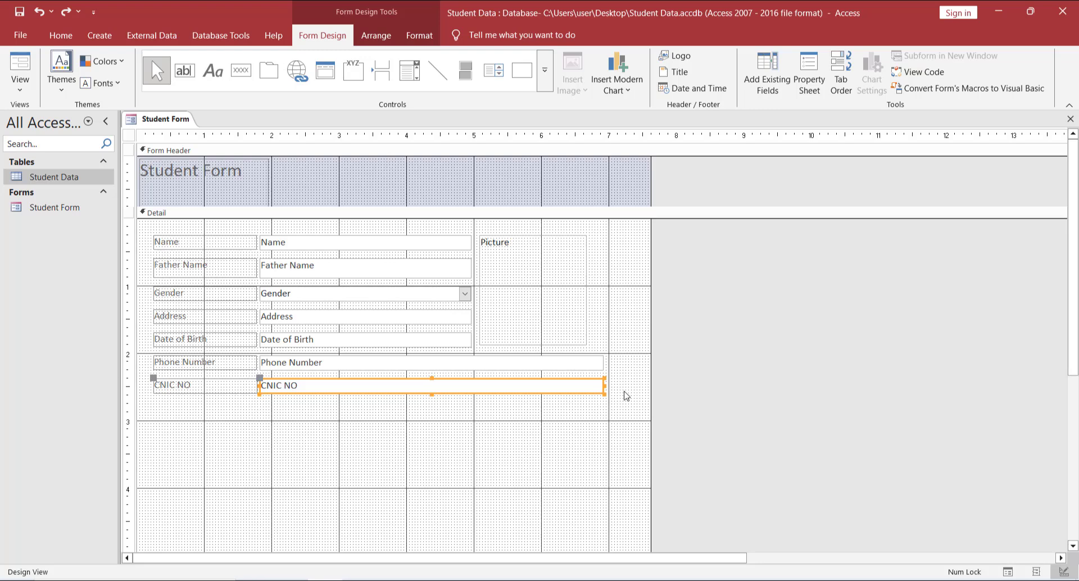
{"action": "left_click_drag", "start_coordinate": [623, 353], "coordinate": [598, 388]}
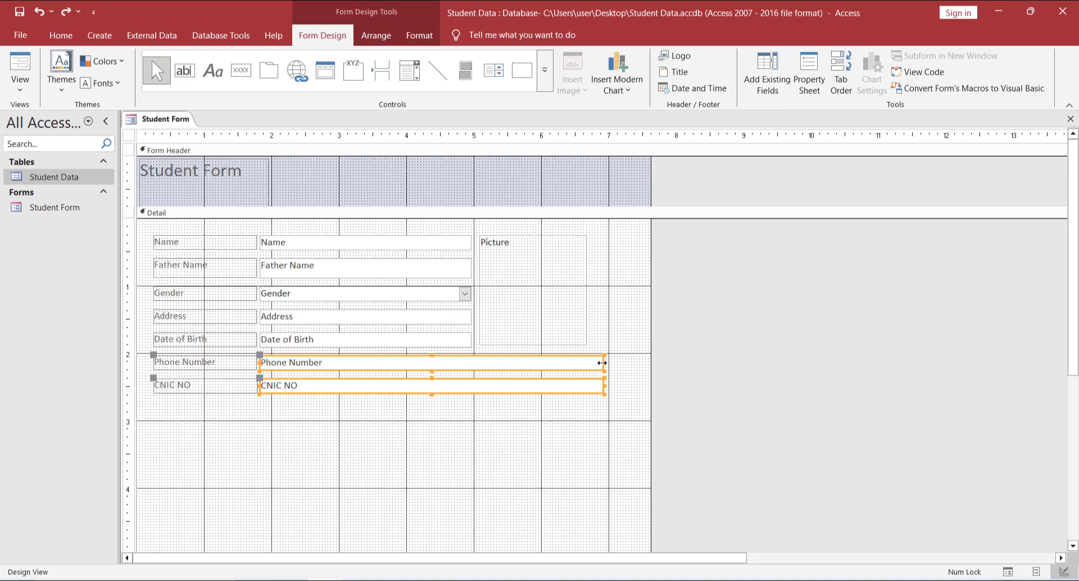
{"action": "left_click_drag", "start_coordinate": [602, 362], "coordinate": [587, 364]}
{"action": "left_click_drag", "start_coordinate": [650, 407], "coordinate": [626, 420]}
Step: Give the Picture frame a white fill colour
{"action": "left_click", "coordinate": [534, 308]}
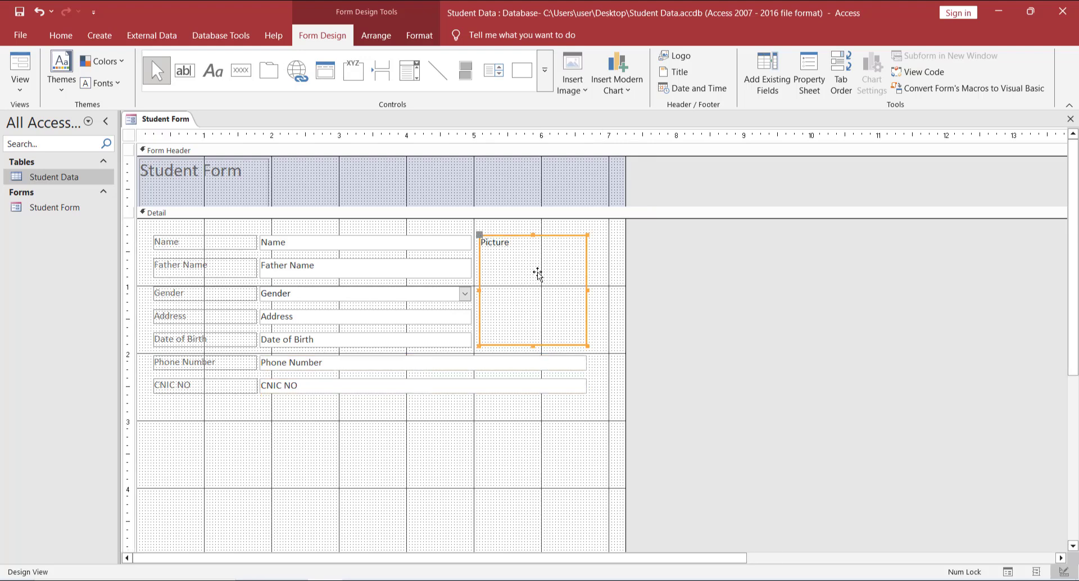
{"action": "right_click", "coordinate": [538, 274]}
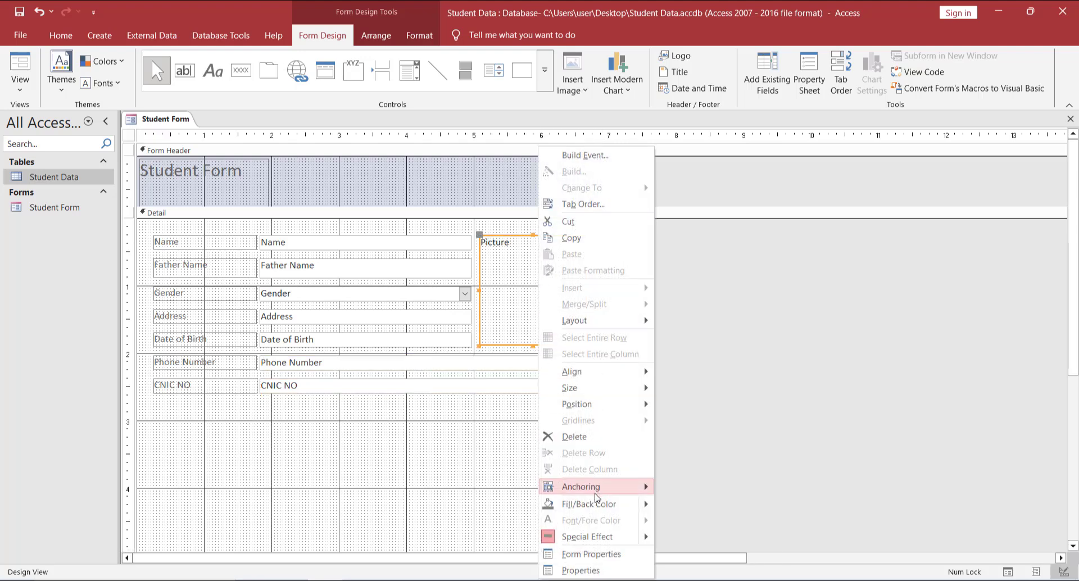
{"action": "mouse_move", "coordinate": [595, 509]}
{"action": "left_click", "coordinate": [664, 513]}
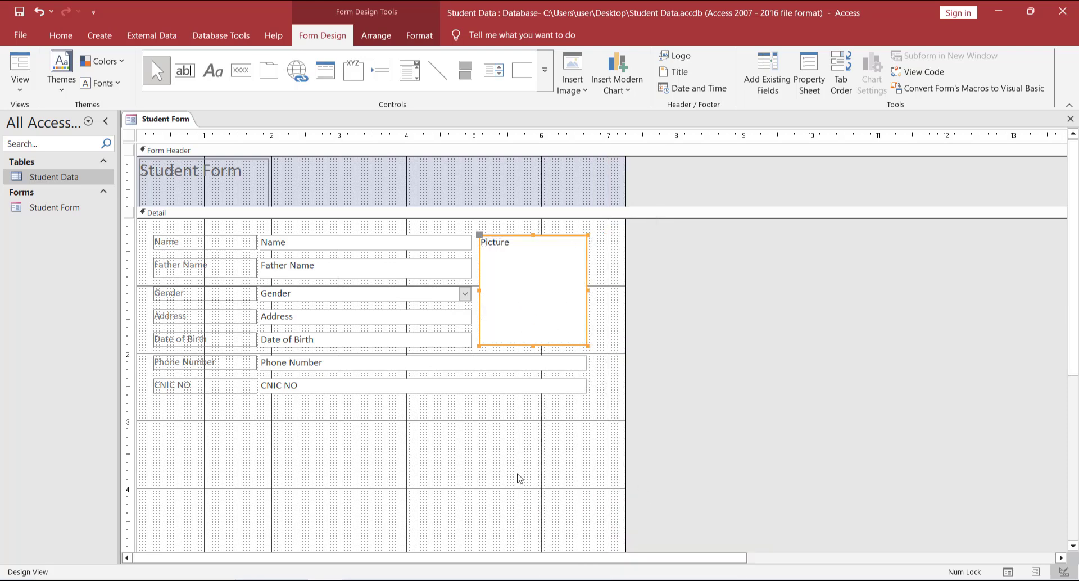
Step: Shorten the Detail section to about 3.6 inches by raising the Form Footer
{"action": "left_click", "coordinate": [453, 523]}
{"action": "scroll", "coordinate": [491, 494], "scroll_direction": "down", "scroll_amount": 1}
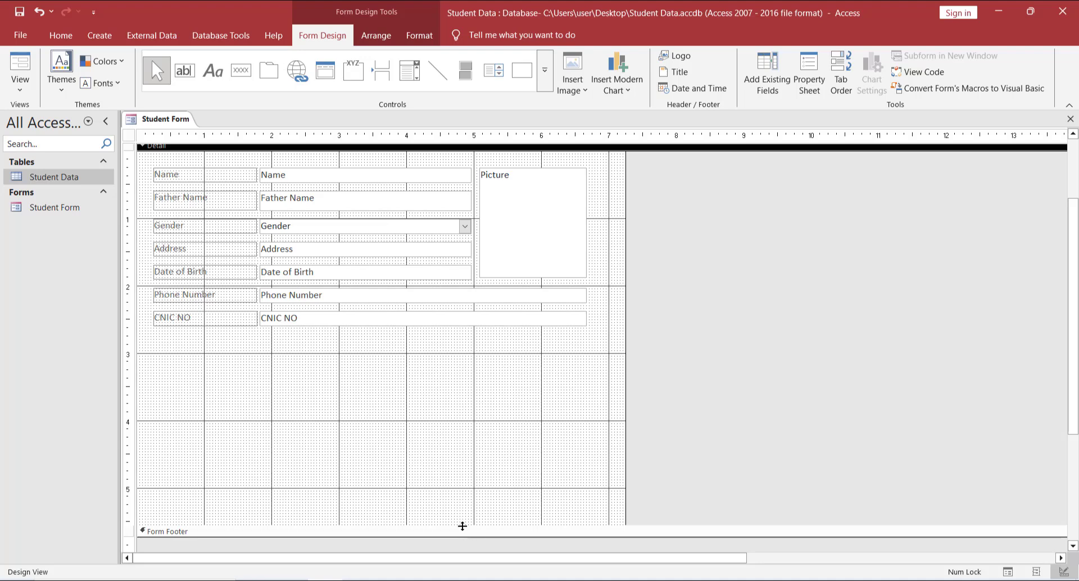
{"action": "left_click_drag", "start_coordinate": [462, 526], "coordinate": [485, 396]}
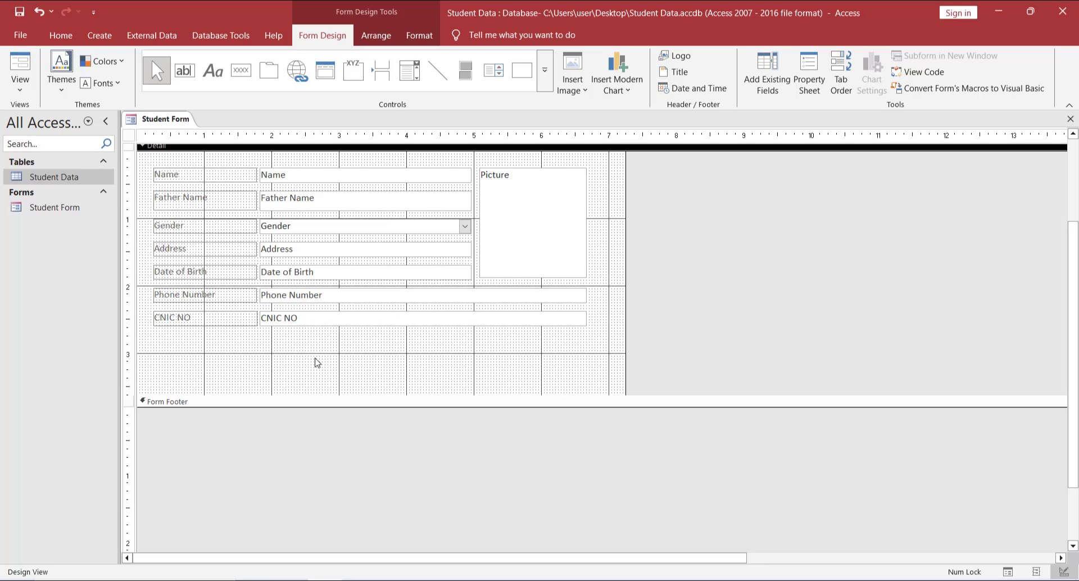
{"action": "scroll", "coordinate": [705, 219], "scroll_direction": "up", "scroll_amount": 1}
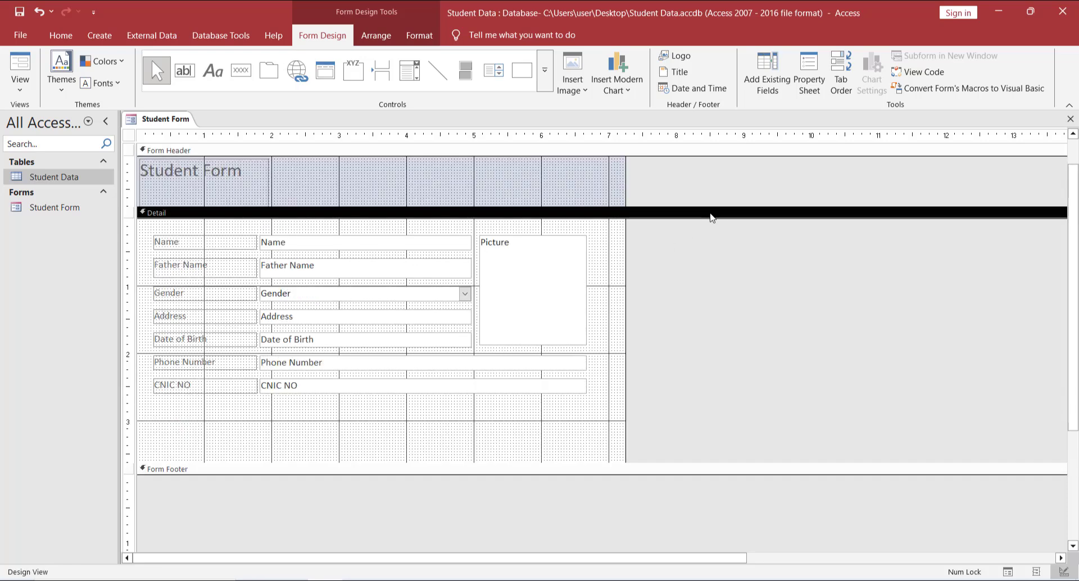
Step: Widen the Student Form title label to about 4 inches, and reposition it lower and slightly inset in the Form Header
{"action": "double_click", "coordinate": [265, 191]}
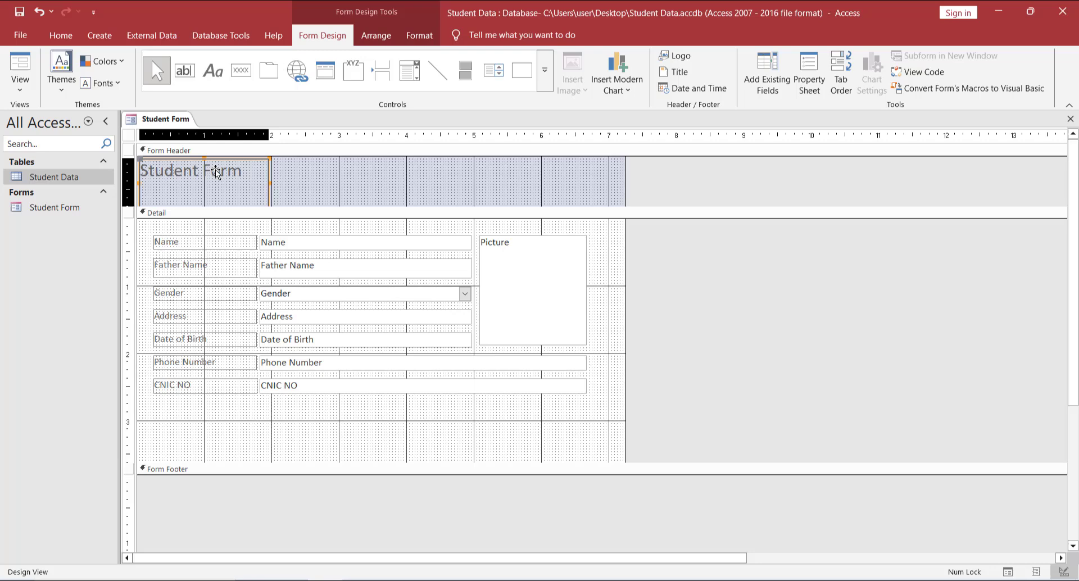
{"action": "left_click", "coordinate": [291, 181]}
{"action": "left_click", "coordinate": [266, 183]}
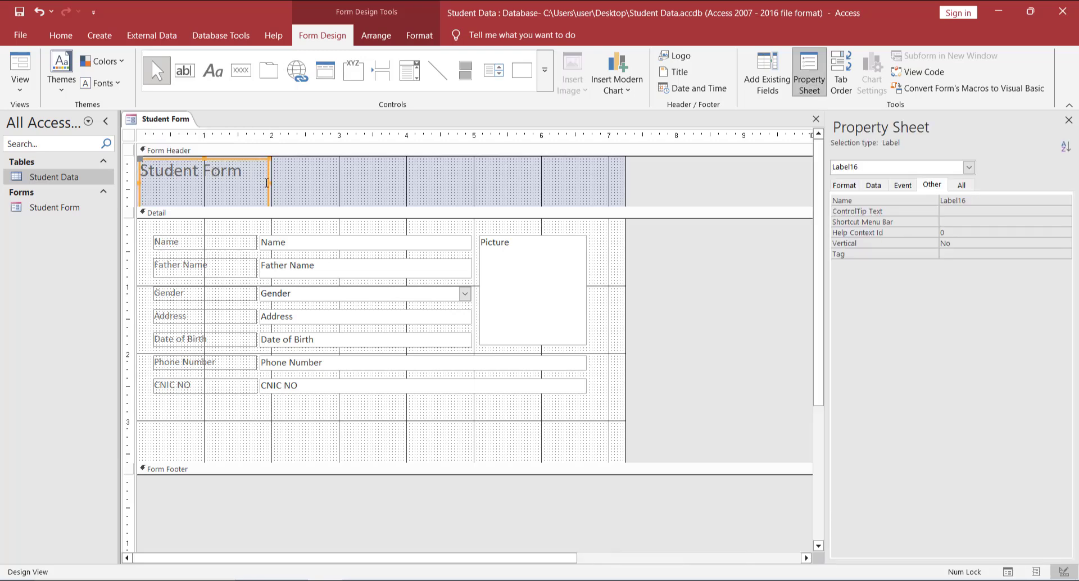
{"action": "left_click_drag", "start_coordinate": [267, 183], "coordinate": [413, 182]}
{"action": "left_click_drag", "start_coordinate": [275, 159], "coordinate": [279, 185]}
{"action": "left_click", "coordinate": [320, 192]}
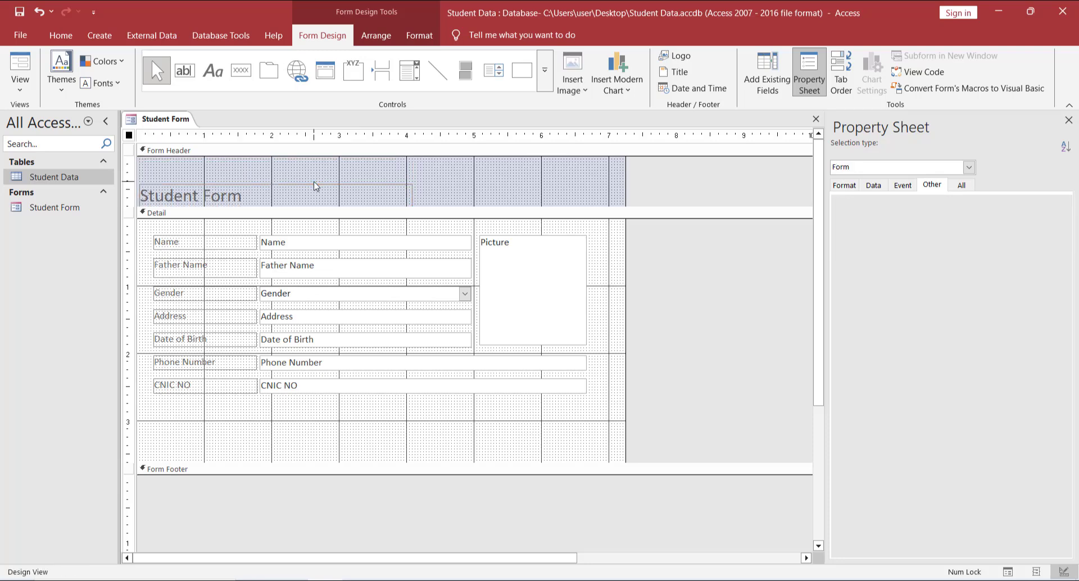
{"action": "left_click", "coordinate": [329, 185]}
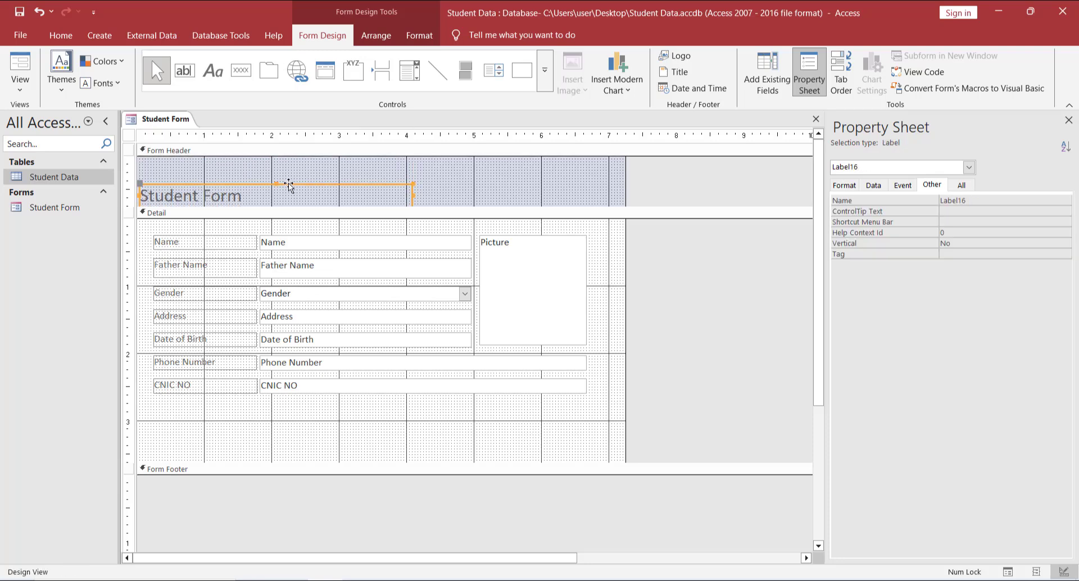
{"action": "left_click_drag", "start_coordinate": [289, 186], "coordinate": [127, 181]}
Step: Replace the header title text with "Super Tech Institute"
{"action": "left_click", "coordinate": [241, 187]}
{"action": "double_click", "coordinate": [242, 187]}
{"action": "type", "text": "Su"}
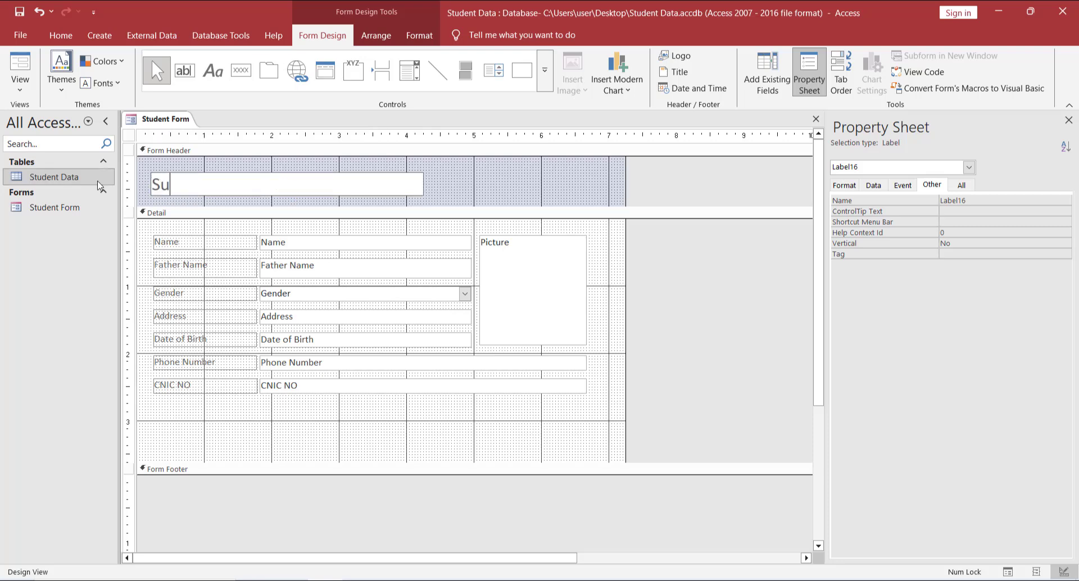
{"action": "type", "text": "per Tech Institute"}
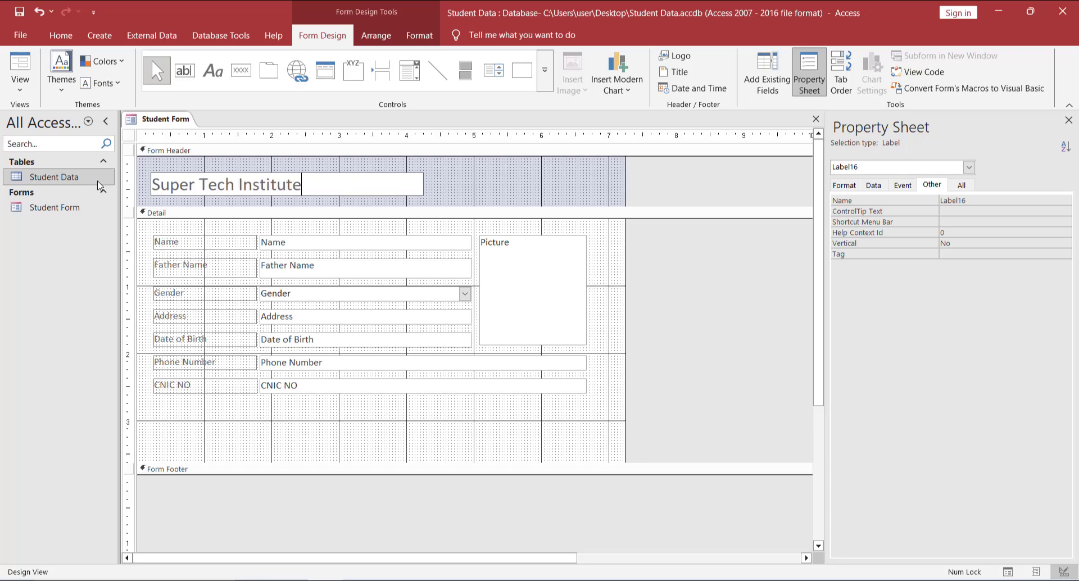
{"action": "left_click", "coordinate": [543, 187]}
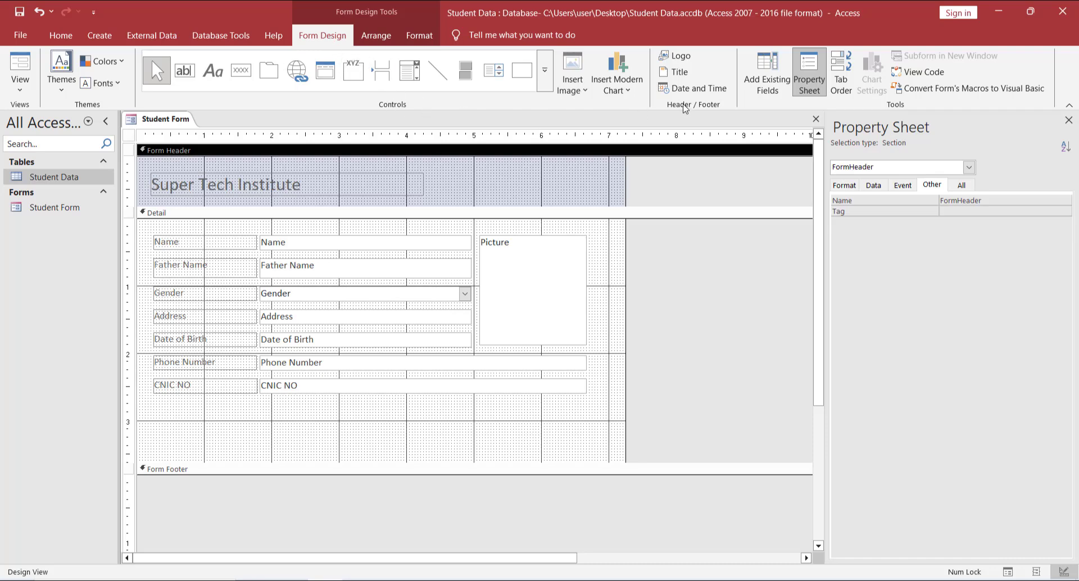
Step: Insert the date and time in the Form Header using the long date and hours-minutes-seconds formats, and delete the empty layout cell
{"action": "left_click", "coordinate": [699, 91]}
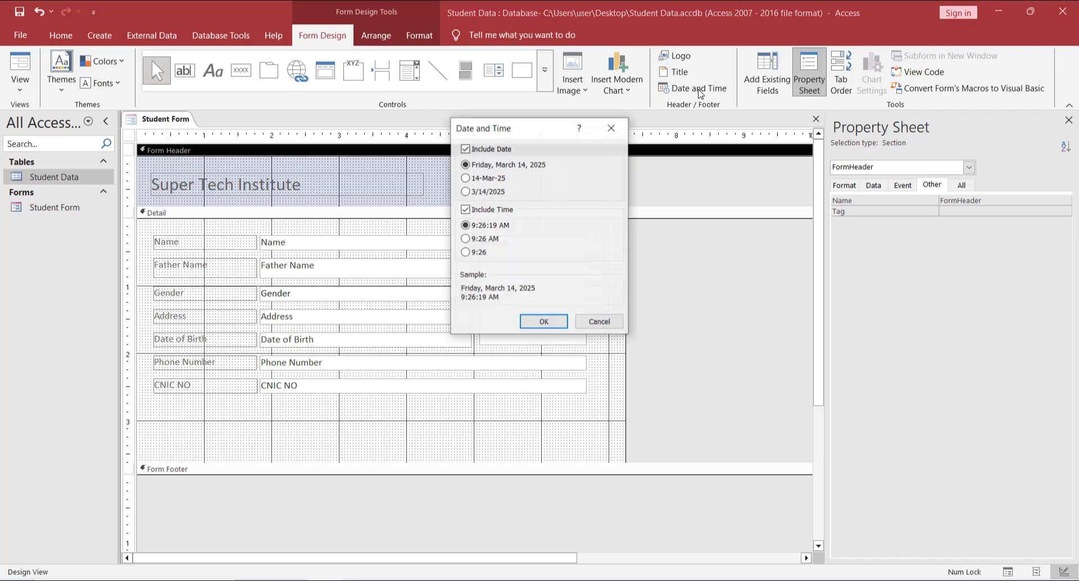
{"action": "left_click", "coordinate": [544, 322]}
{"action": "left_click", "coordinate": [400, 168]}
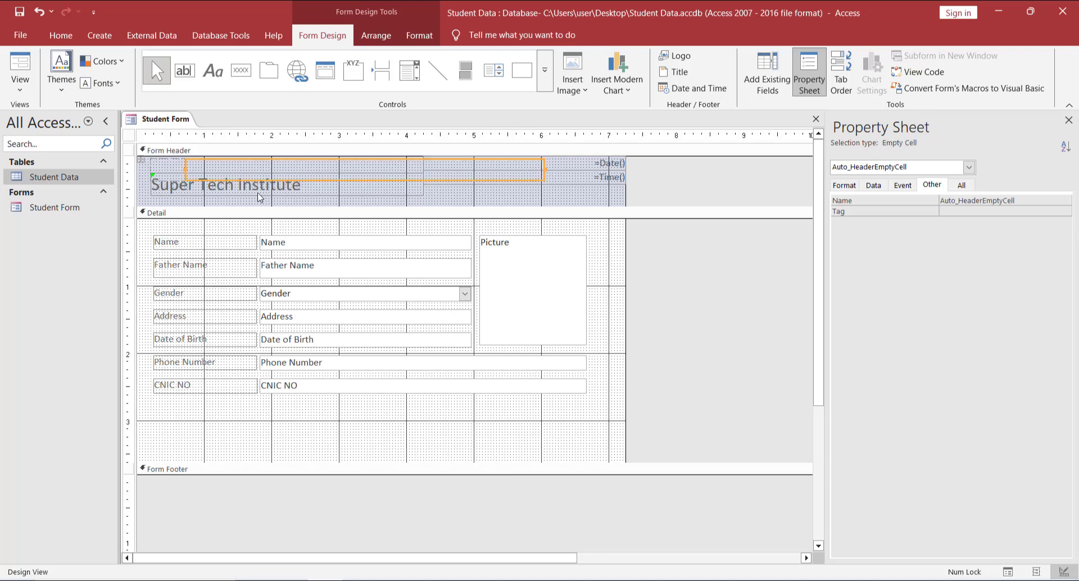
{"action": "key", "text": "Delete"}
Step: Move the date and time boxes to line up with the Picture frame's right edge, and save the form
{"action": "left_click", "coordinate": [543, 195]}
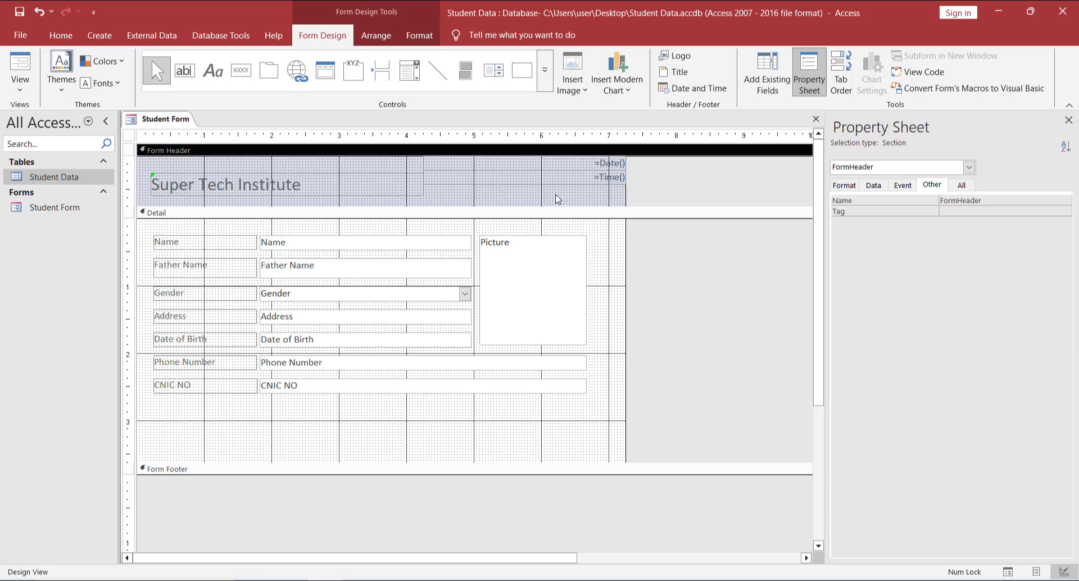
{"action": "mouse_move", "coordinate": [556, 194]}
{"action": "left_mouse_down"}
{"action": "mouse_move", "coordinate": [537, 167]}
{"action": "mouse_move", "coordinate": [557, 186]}
{"action": "mouse_move", "coordinate": [542, 197]}
{"action": "left_mouse_up"}
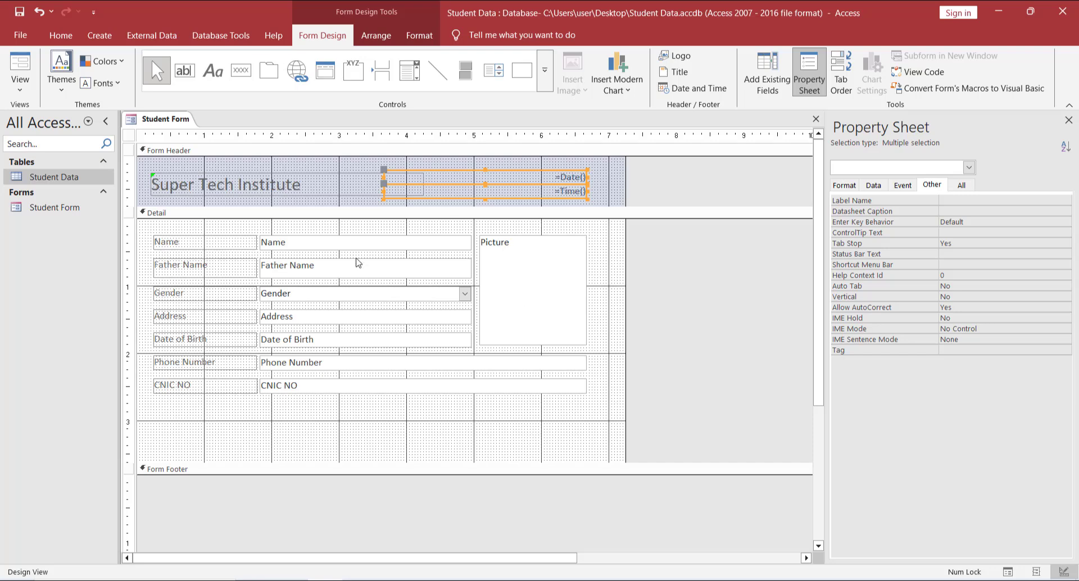
{"action": "right_click", "coordinate": [167, 118]}
{"action": "left_click", "coordinate": [210, 127]}
Step: Check the Student Form in Form View, and return to Design View
{"action": "right_click", "coordinate": [167, 120]}
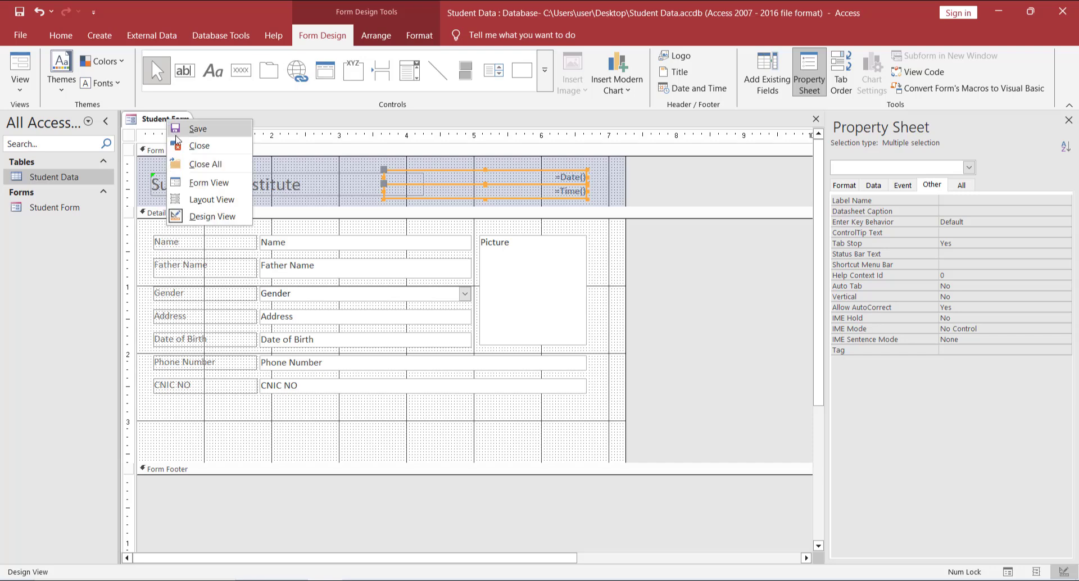
{"action": "left_click", "coordinate": [213, 185]}
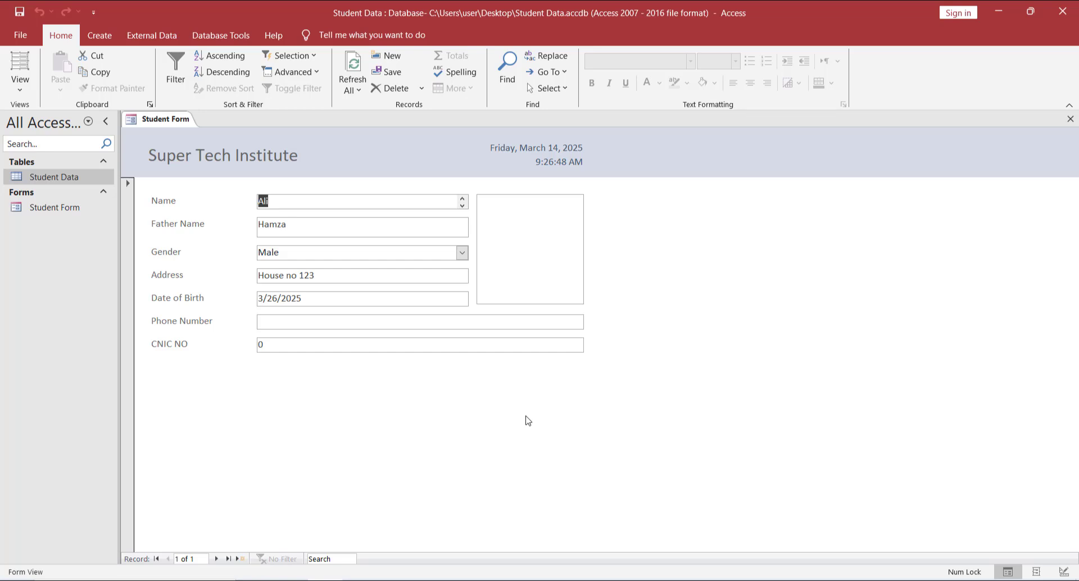
{"action": "right_click", "coordinate": [169, 121]}
{"action": "left_click", "coordinate": [206, 180]}
{"action": "right_click", "coordinate": [165, 121]}
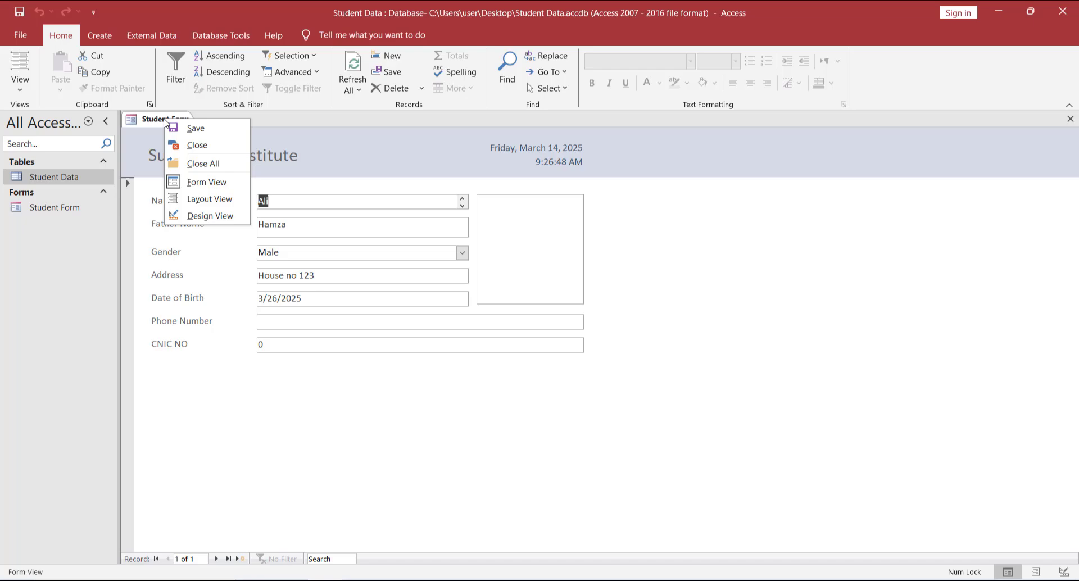
{"action": "left_click", "coordinate": [202, 217]}
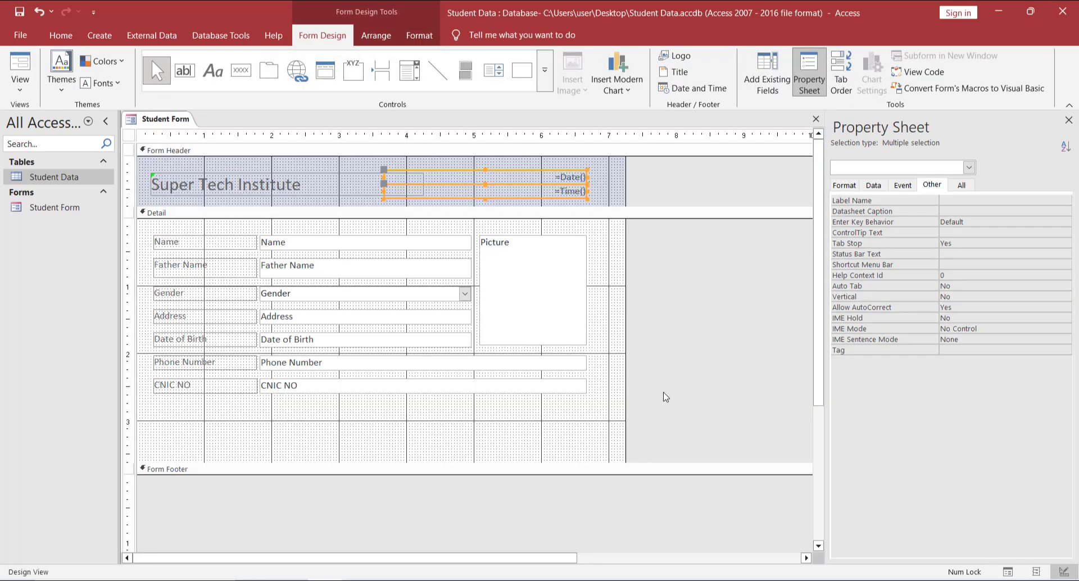
Step: Give the Form Header a light orange background colour
{"action": "left_click", "coordinate": [373, 431]}
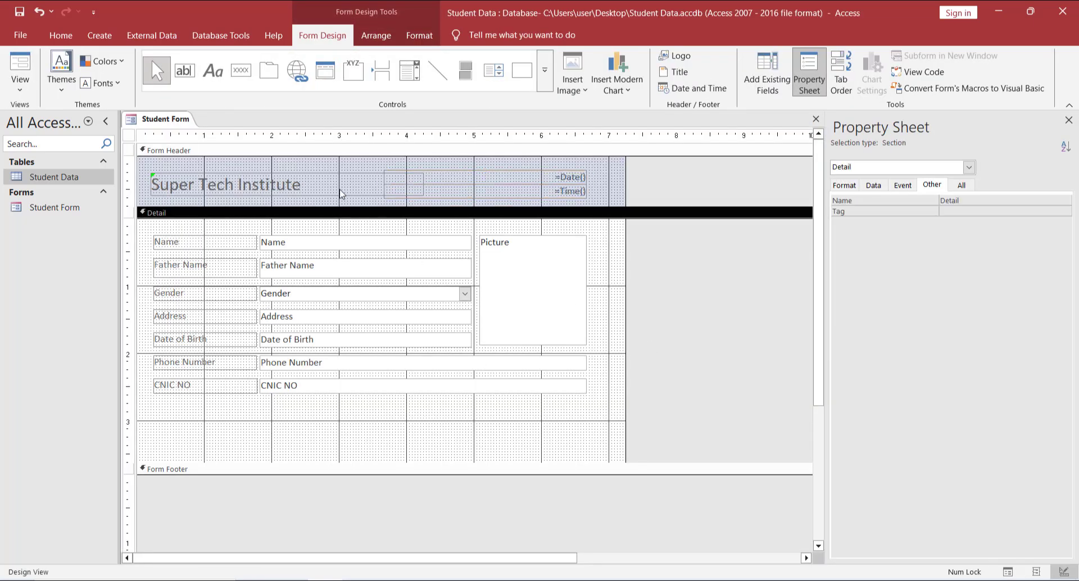
{"action": "right_click", "coordinate": [363, 167]}
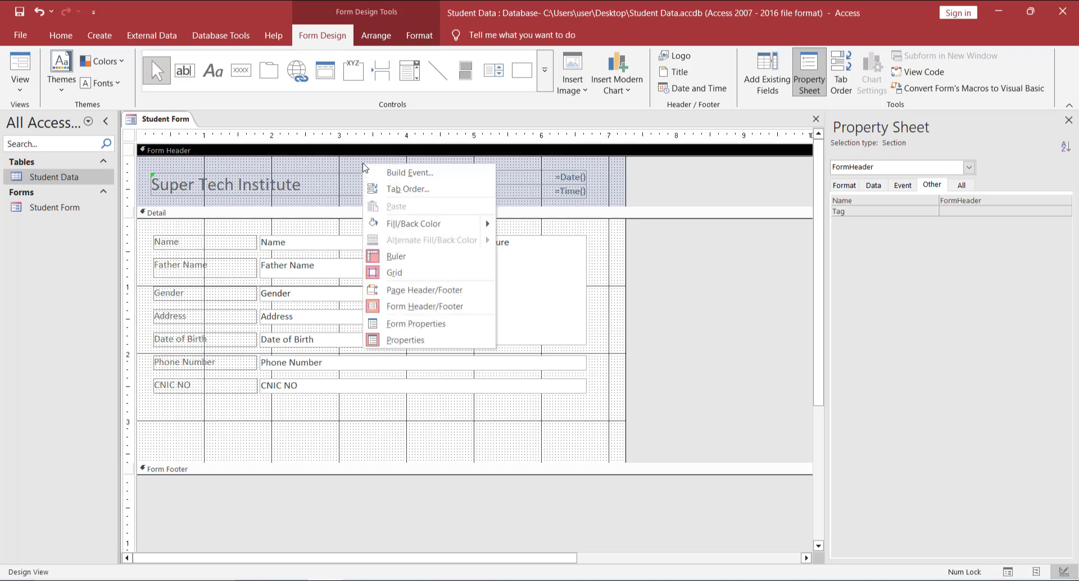
{"action": "mouse_move", "coordinate": [450, 224]}
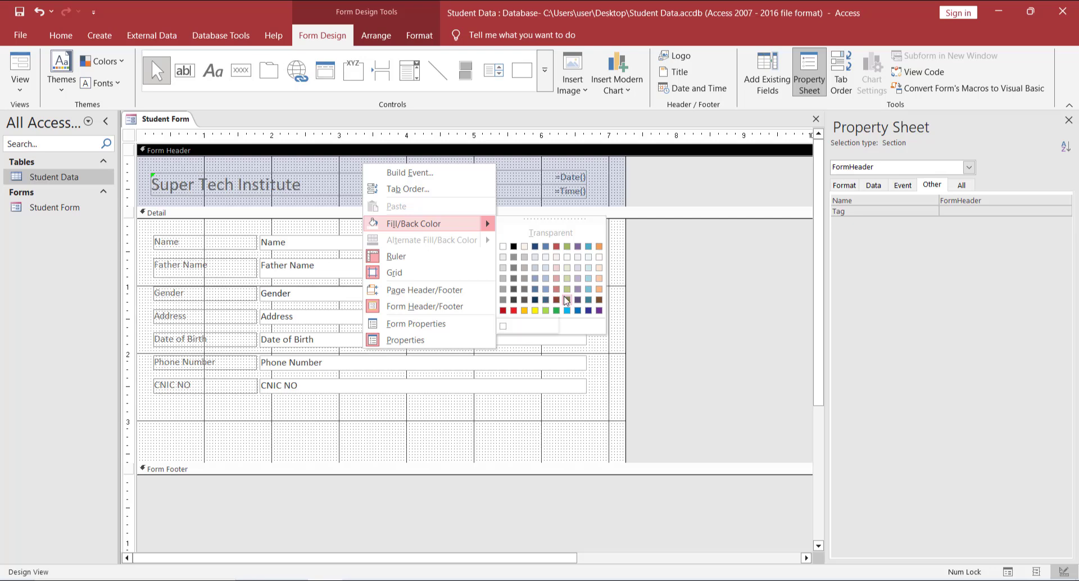
{"action": "left_click", "coordinate": [599, 290]}
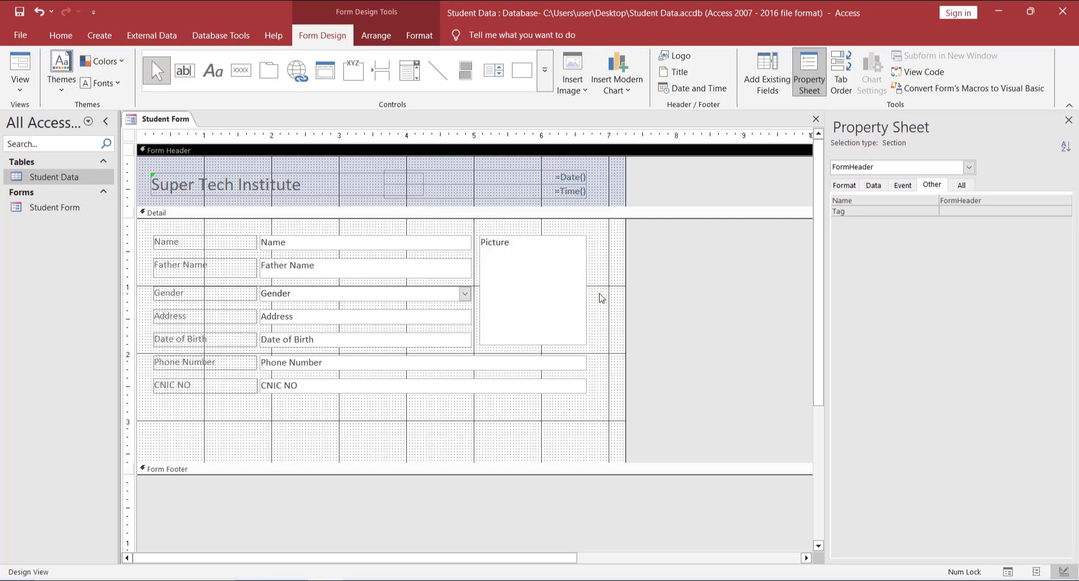
Step: Set the font colour of the header title, date and time to white
{"action": "left_click_drag", "start_coordinate": [265, 168], "coordinate": [592, 206]}
{"action": "right_click", "coordinate": [569, 190]}
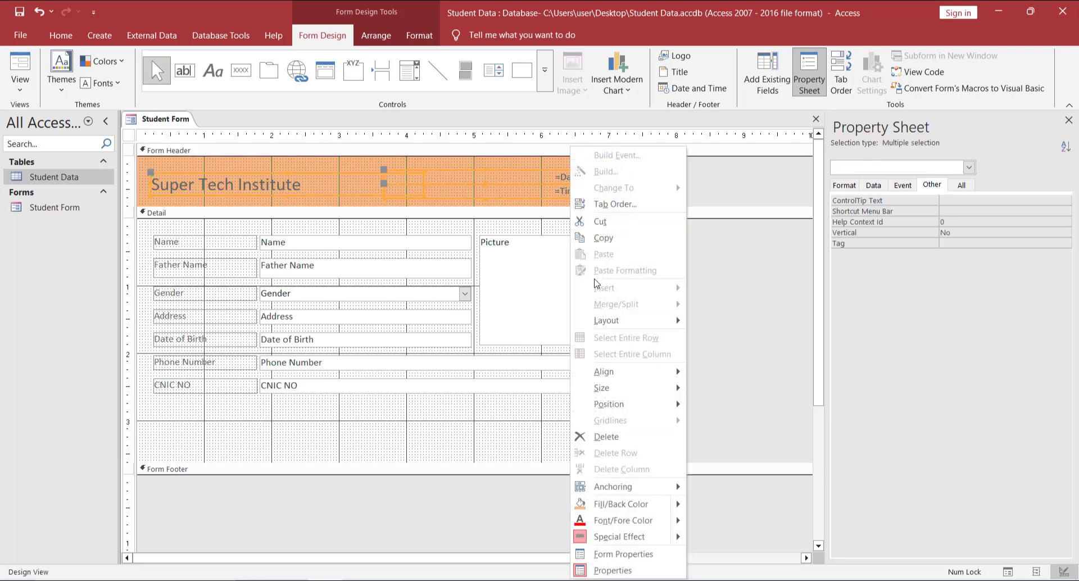
{"action": "mouse_move", "coordinate": [652, 525]}
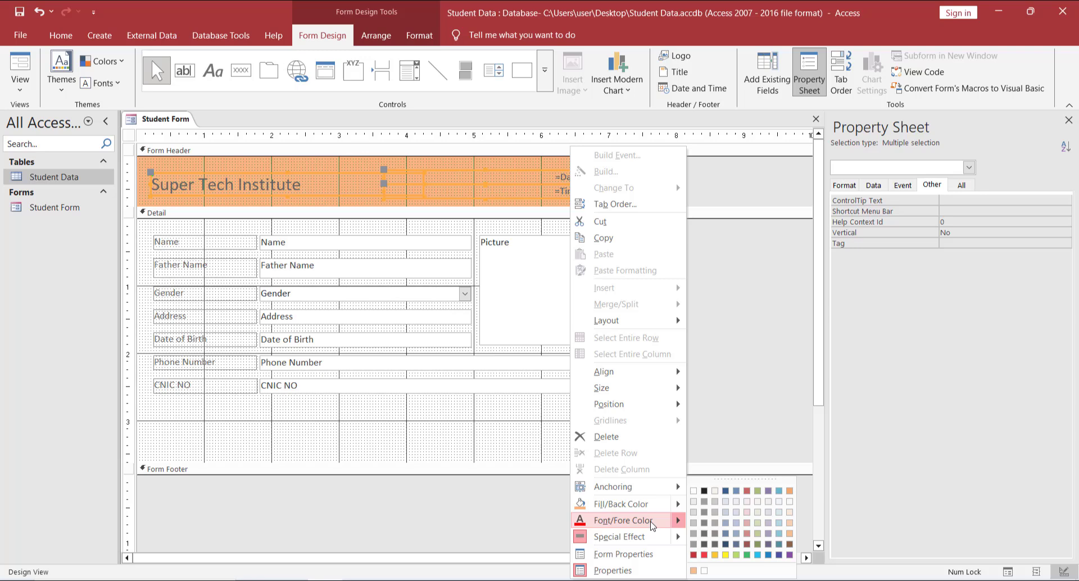
{"action": "left_click", "coordinate": [694, 491]}
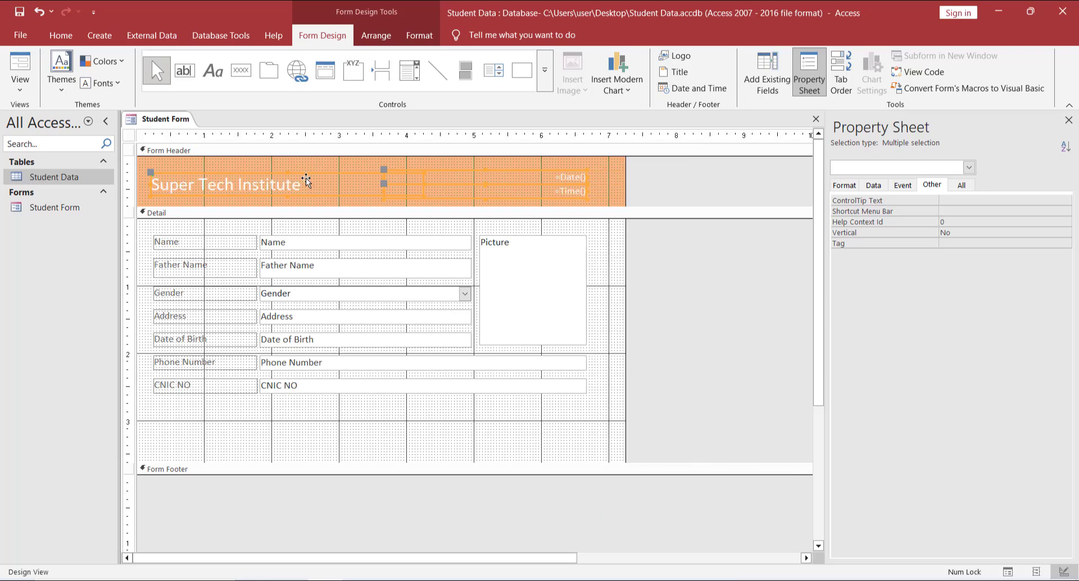
Step: Give the Detail section a dark brown background colour
{"action": "left_click", "coordinate": [426, 436]}
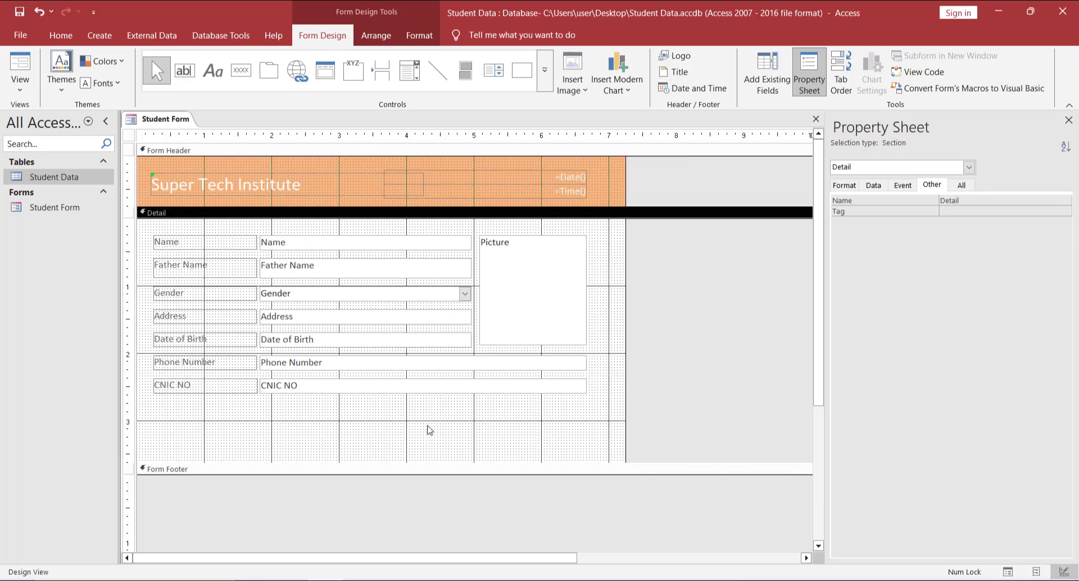
{"action": "right_click", "coordinate": [439, 431]}
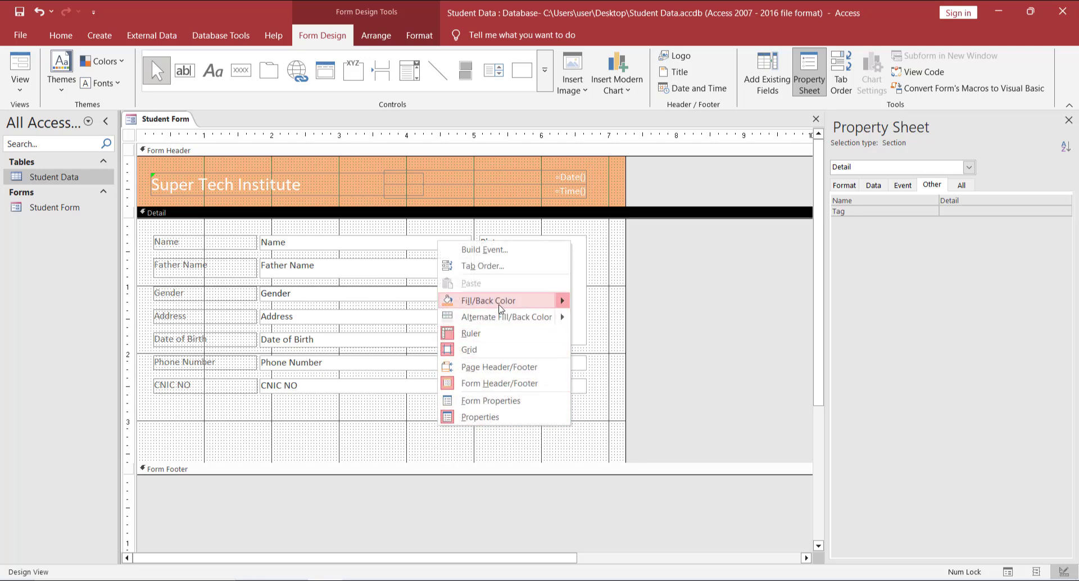
{"action": "mouse_move", "coordinate": [568, 306]}
{"action": "left_click", "coordinate": [673, 376]}
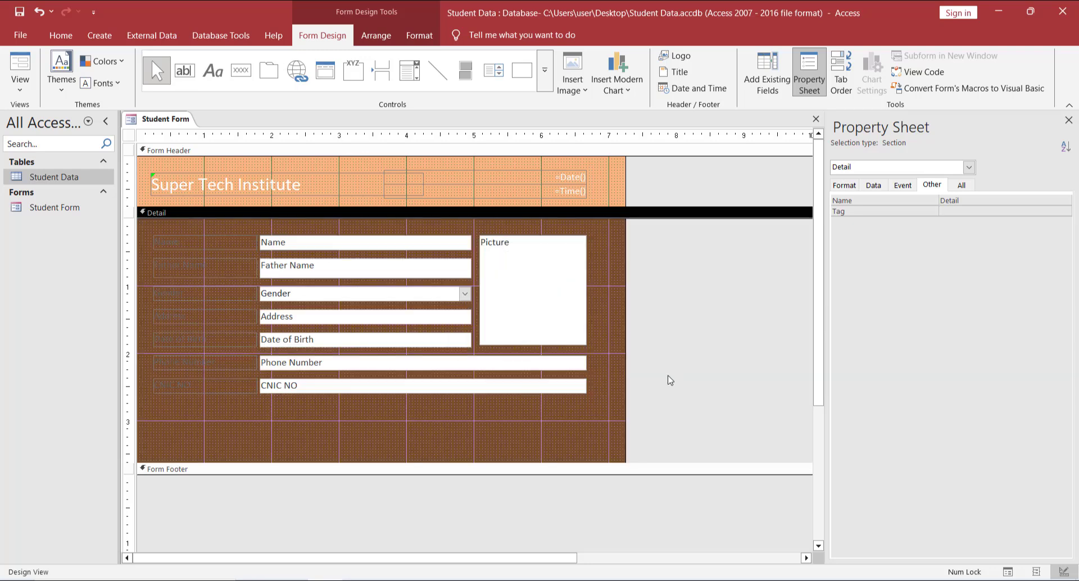
Step: Set the font colour of all field labels from Name to CNIC NO to white
{"action": "left_click_drag", "start_coordinate": [191, 415], "coordinate": [179, 232]}
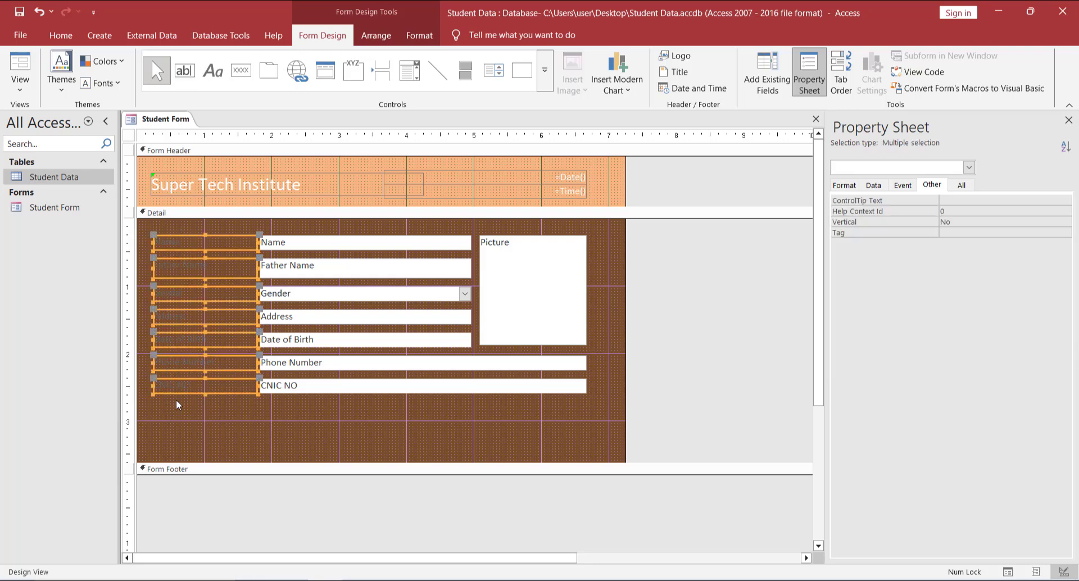
{"action": "right_click", "coordinate": [209, 390]}
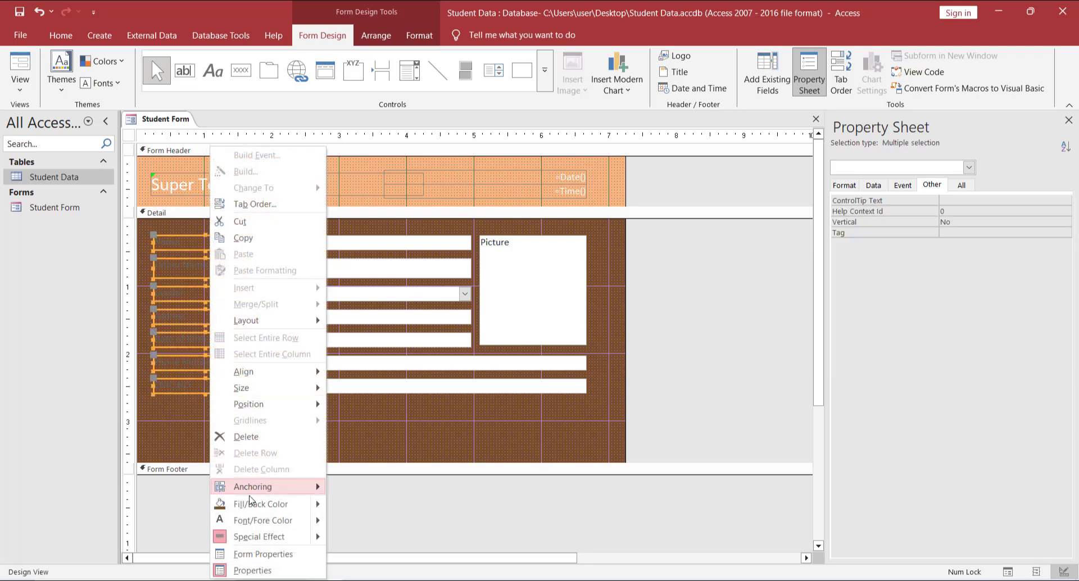
{"action": "mouse_move", "coordinate": [301, 526]}
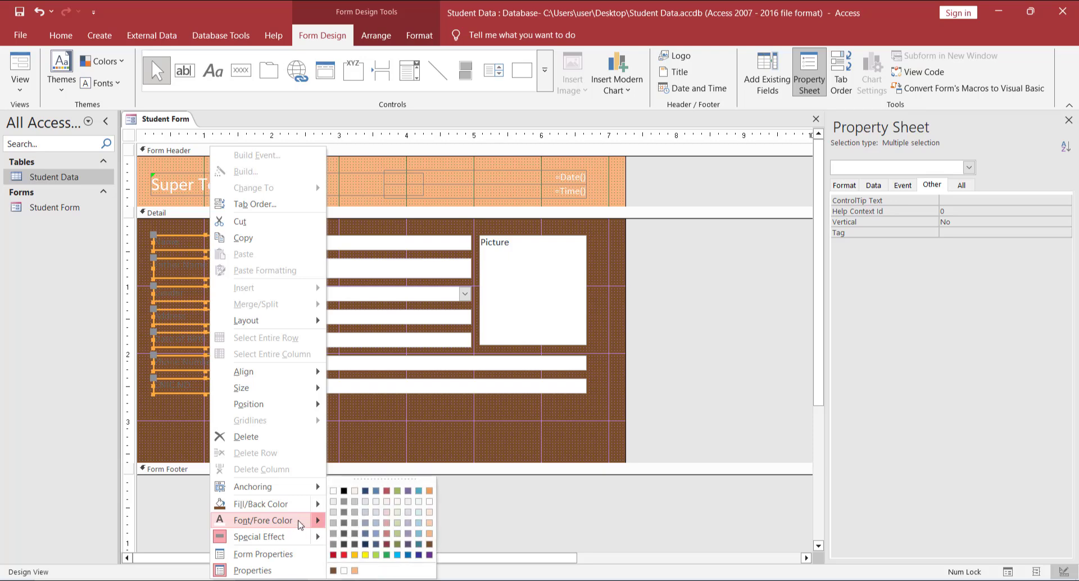
{"action": "left_click", "coordinate": [333, 493]}
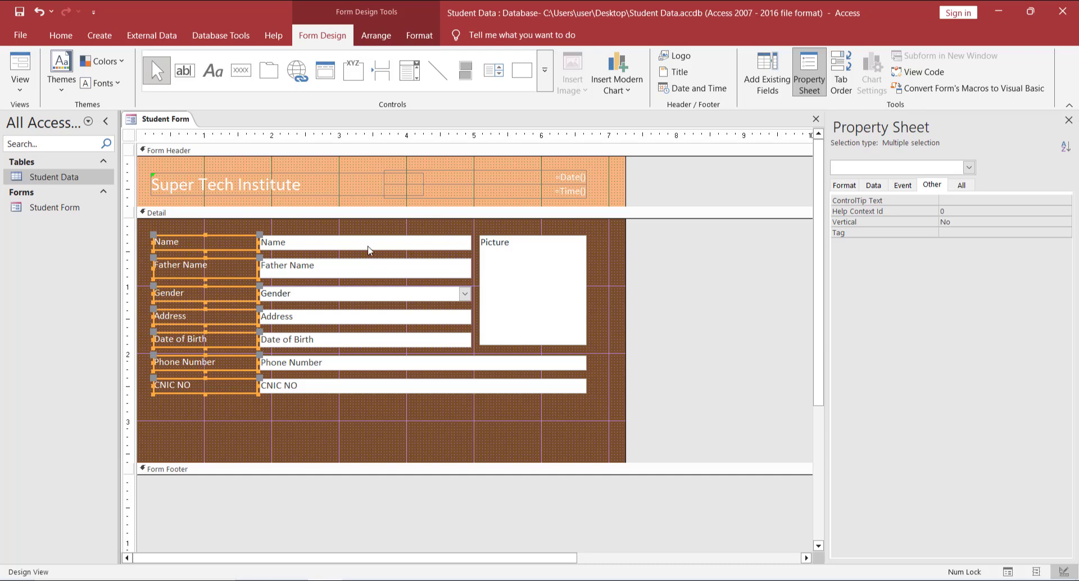
{"action": "left_click", "coordinate": [467, 423]}
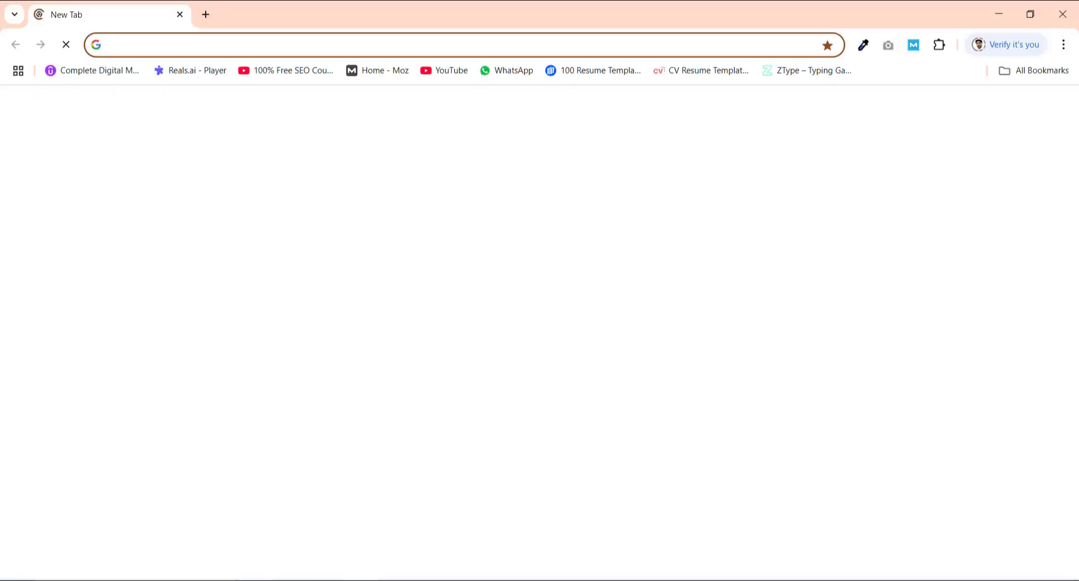
Step: Search Google Images in the Chrome browser for "data entry form"
{"action": "left_click", "coordinate": [274, 39]}
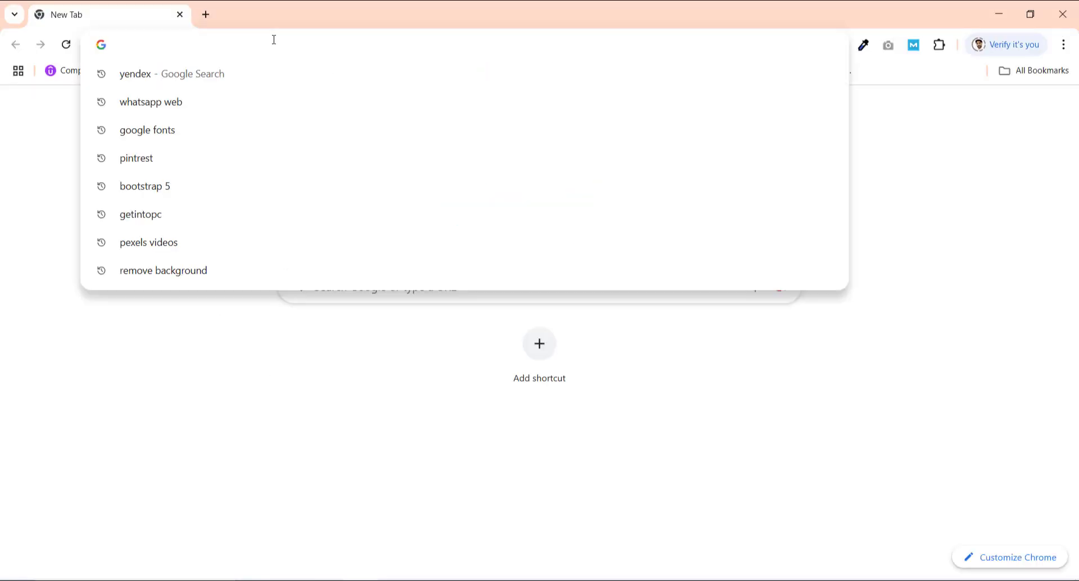
{"action": "type", "text": "forma"}
{"action": "key", "text": "BackSpace"}
{"action": "key", "text": "BackSpace"}
{"action": "key", "text": "BackSpace"}
{"action": "key", "text": "BackSpace"}
{"action": "key", "text": "BackSpace"}
{"action": "type", "text": "d"}
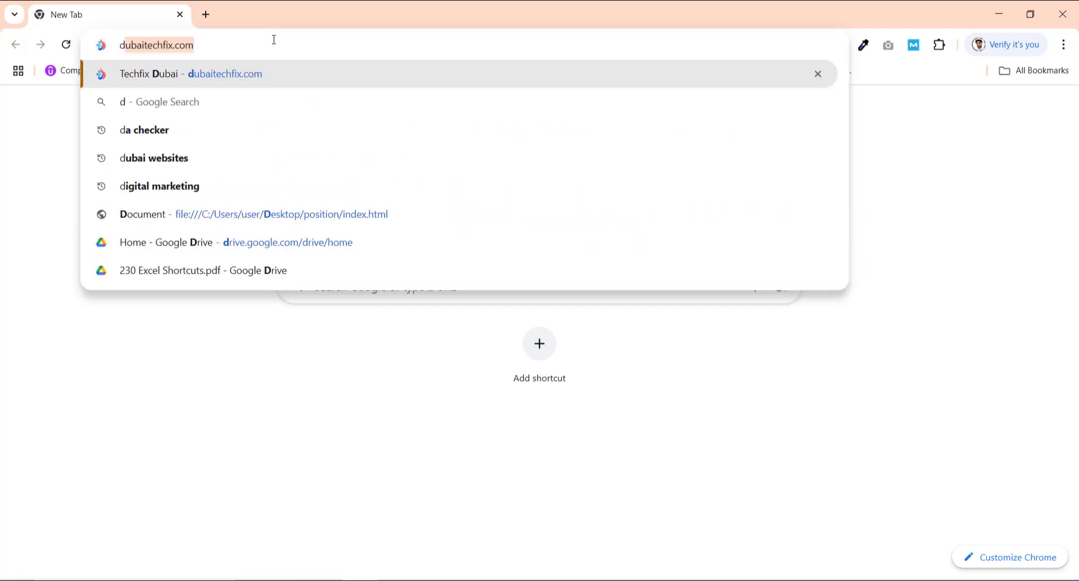
{"action": "type", "text": "ata entry"}
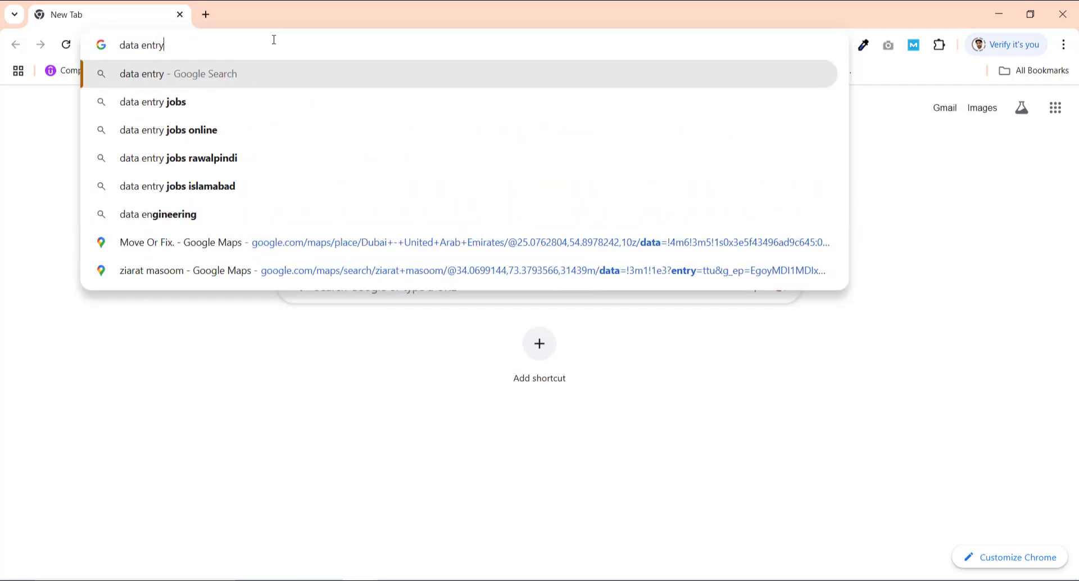
{"action": "type", "text": " form"}
{"action": "key", "text": "Return"}
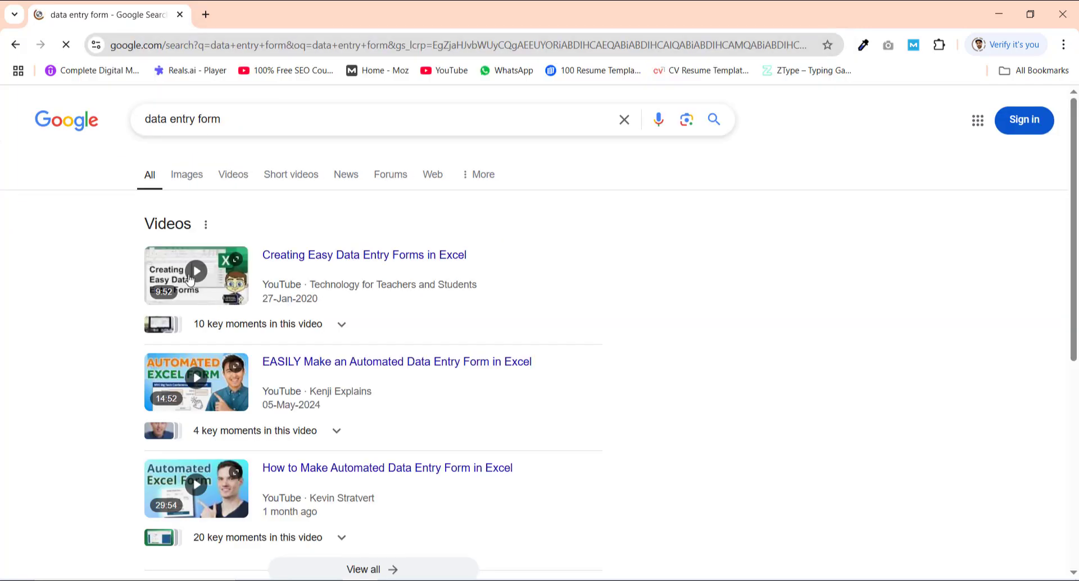
{"action": "left_click", "coordinate": [188, 178]}
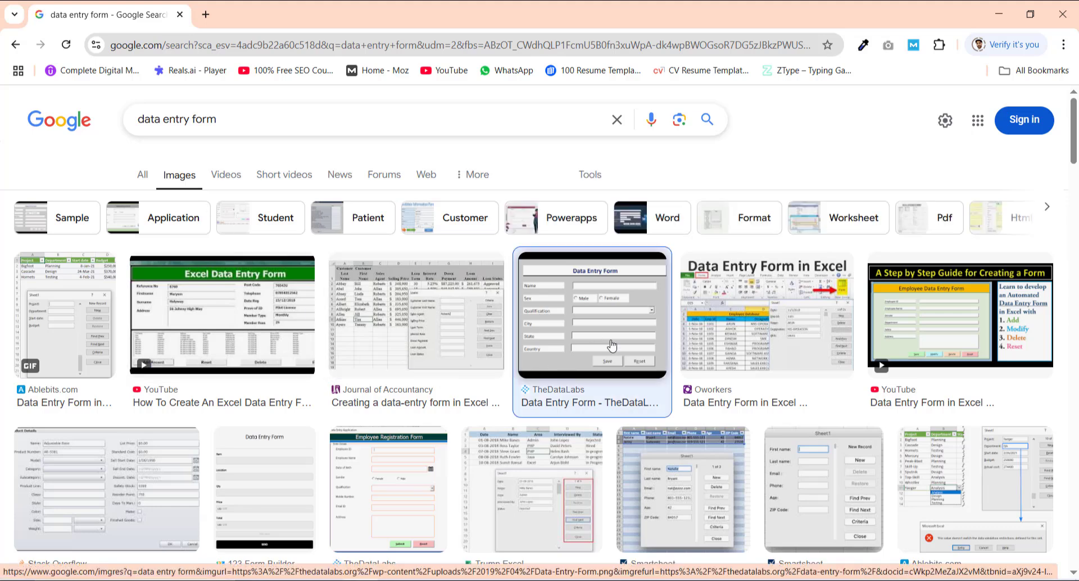
Step: Preview sample data entry forms from TheDataLabs, YouTube and Smartsheet in the image results
{"action": "left_click", "coordinate": [612, 345]}
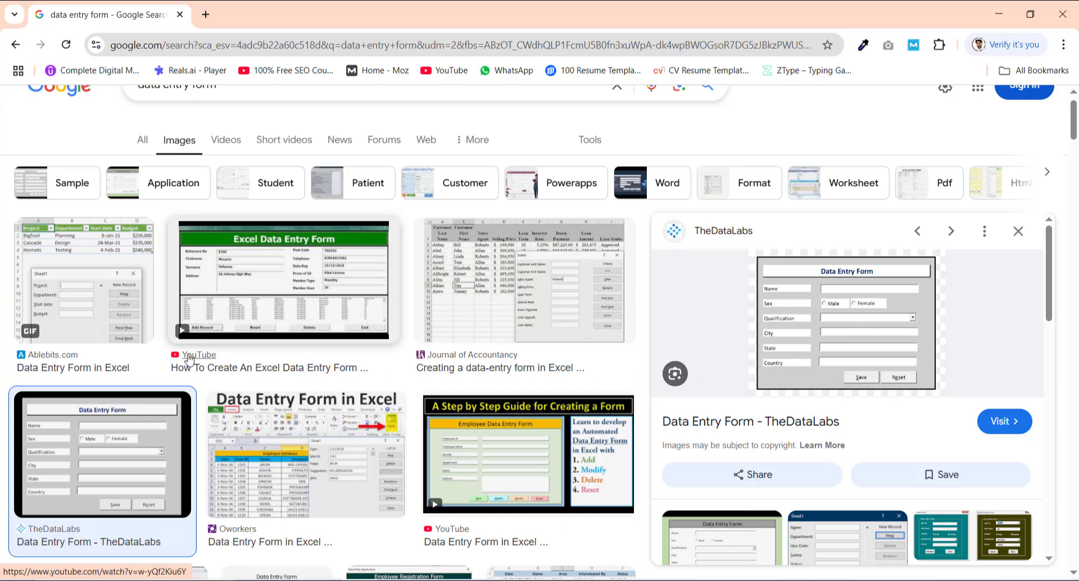
{"action": "left_click", "coordinate": [529, 473]}
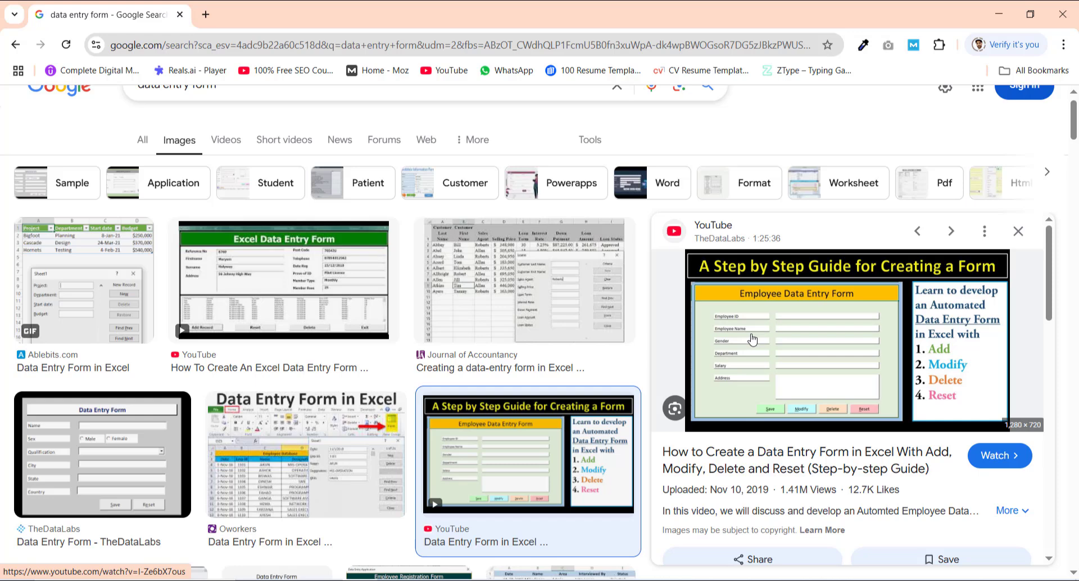
{"action": "scroll", "coordinate": [742, 388], "scroll_direction": "down", "scroll_amount": 5}
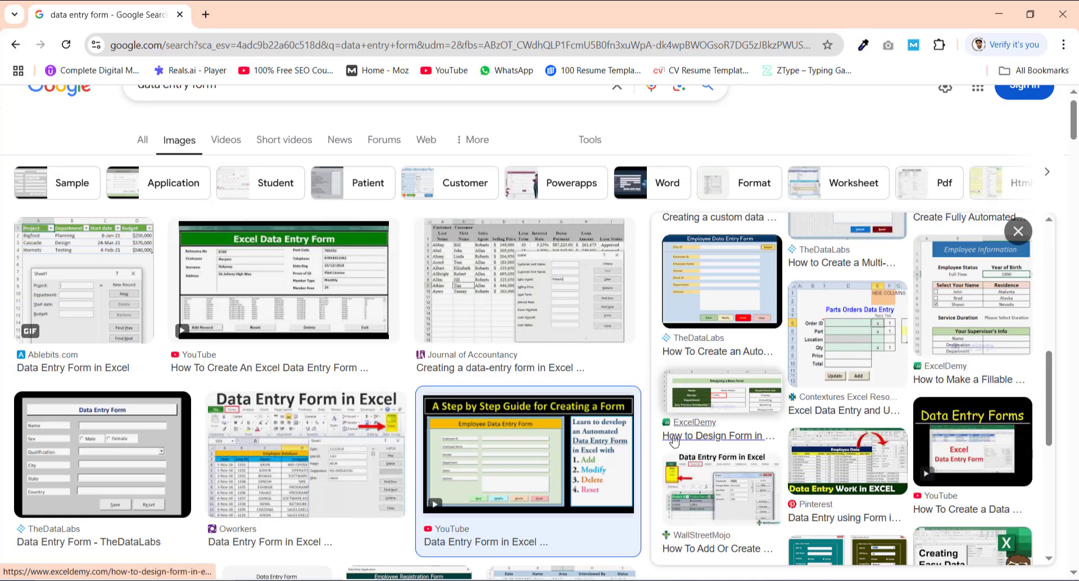
{"action": "scroll", "coordinate": [618, 393], "scroll_direction": "down", "scroll_amount": 5}
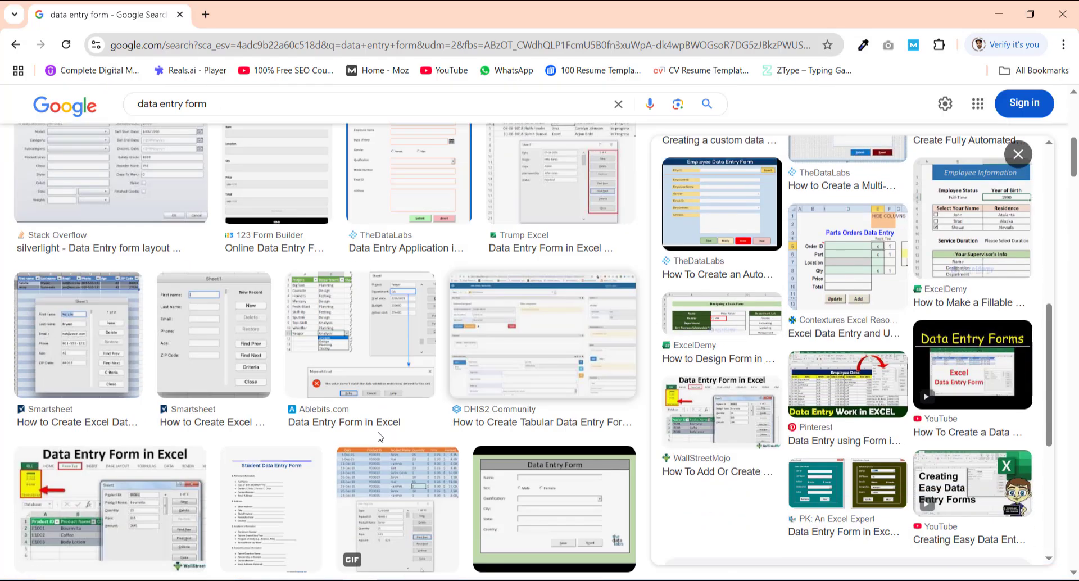
{"action": "left_click", "coordinate": [193, 335]}
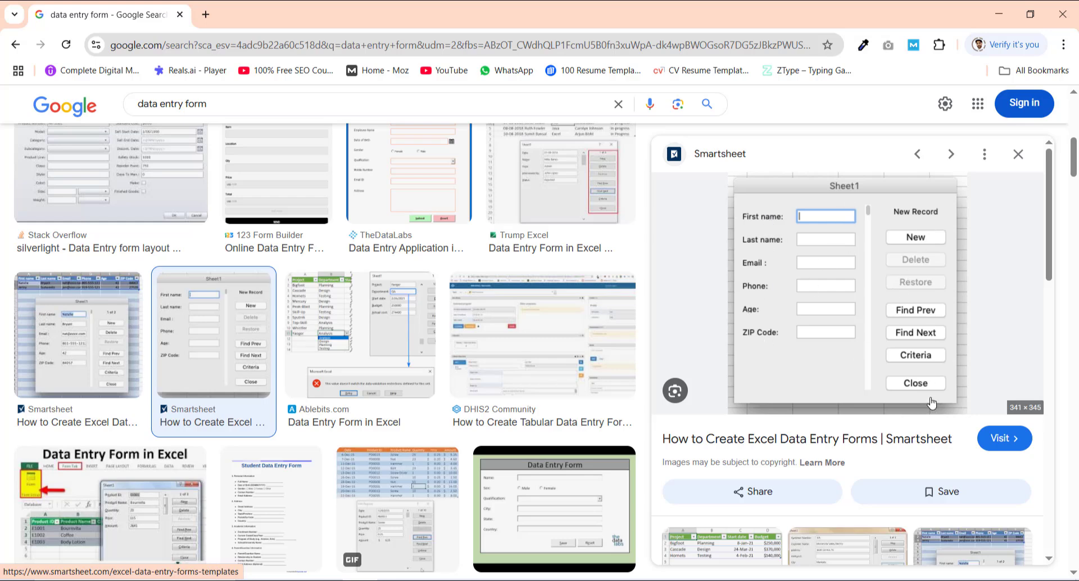
Step: Browse further through the image results and related images, comparing the layouts of different data entry forms
{"action": "scroll", "coordinate": [422, 444], "scroll_direction": "down", "scroll_amount": 5}
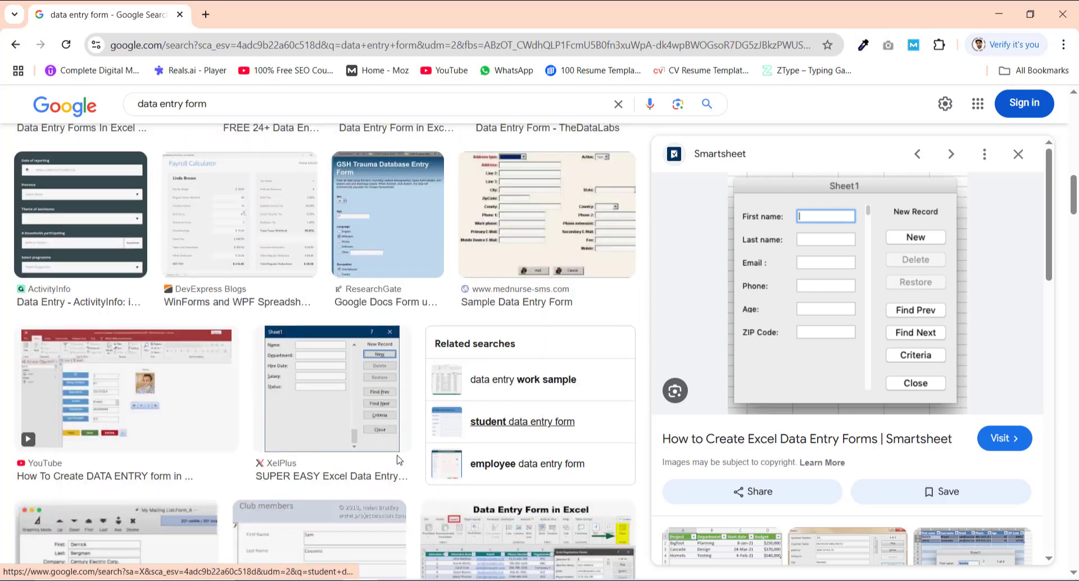
{"action": "scroll", "coordinate": [482, 407], "scroll_direction": "down", "scroll_amount": 5}
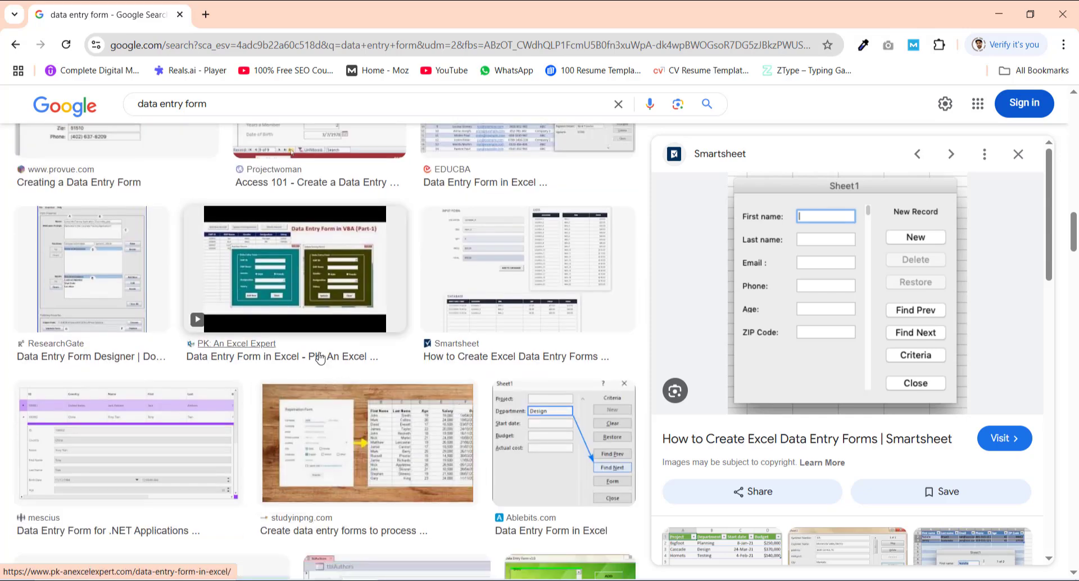
{"action": "scroll", "coordinate": [315, 349], "scroll_direction": "up", "scroll_amount": 4}
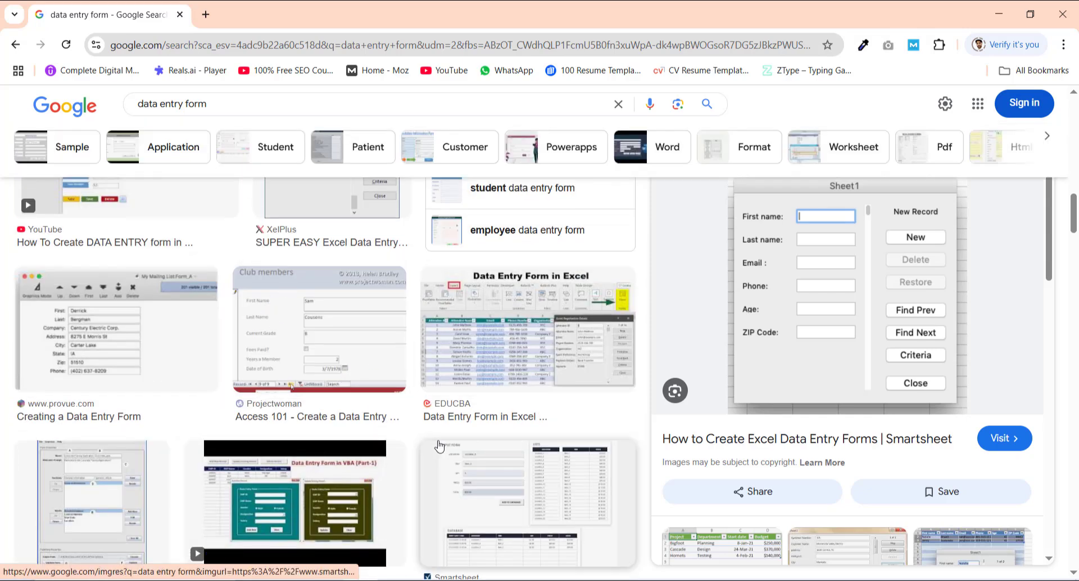
{"action": "scroll", "coordinate": [812, 462], "scroll_direction": "down", "scroll_amount": 2}
{"action": "scroll", "coordinate": [811, 462], "scroll_direction": "down", "scroll_amount": 2}
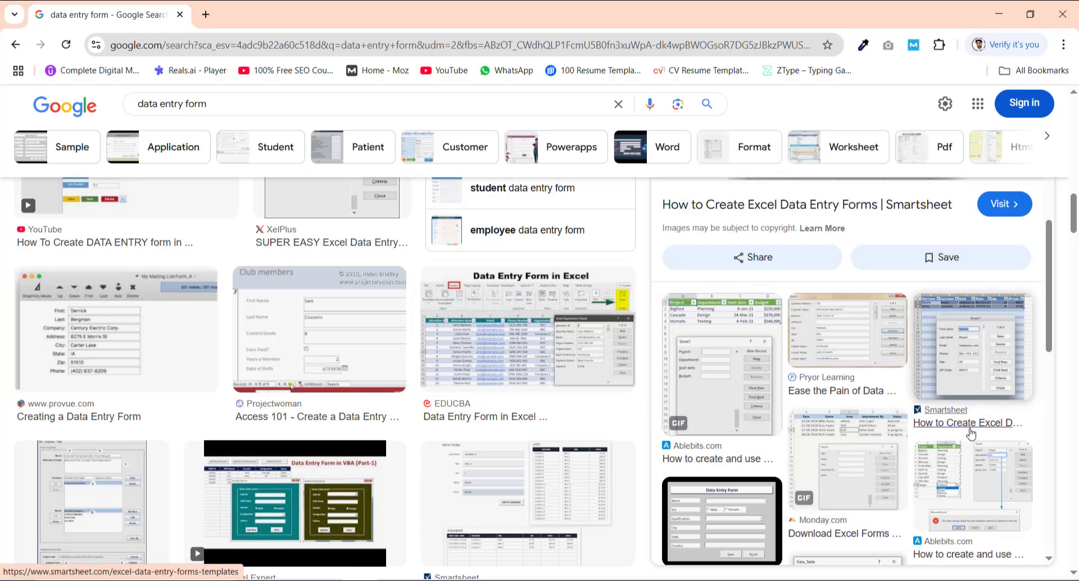
{"action": "scroll", "coordinate": [970, 433], "scroll_direction": "down", "scroll_amount": 6}
{"action": "scroll", "coordinate": [366, 371], "scroll_direction": "down", "scroll_amount": 4}
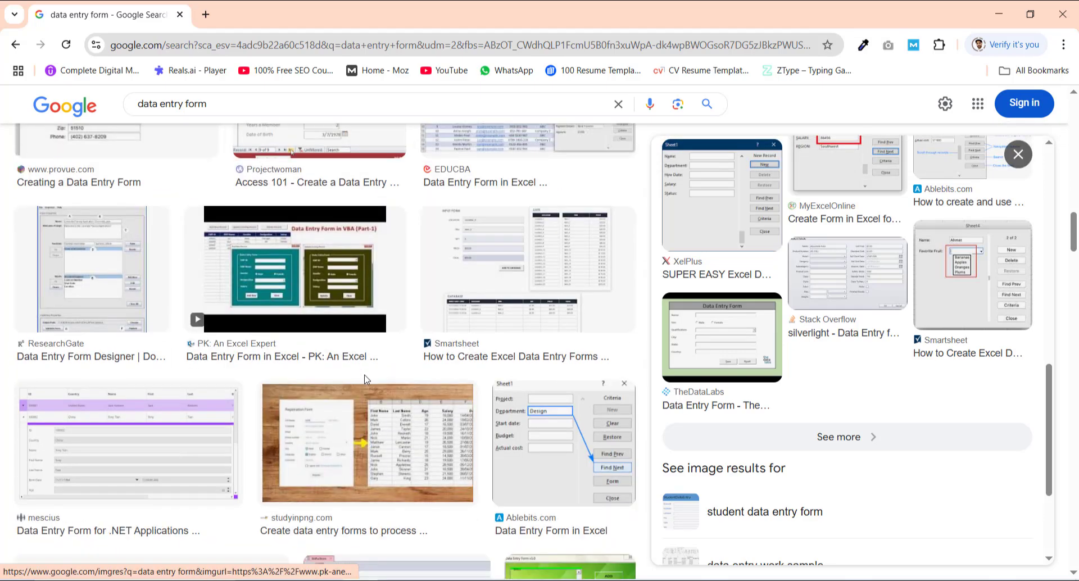
{"action": "scroll", "coordinate": [171, 374], "scroll_direction": "down", "scroll_amount": 3}
{"action": "scroll", "coordinate": [170, 374], "scroll_direction": "down", "scroll_amount": 6}
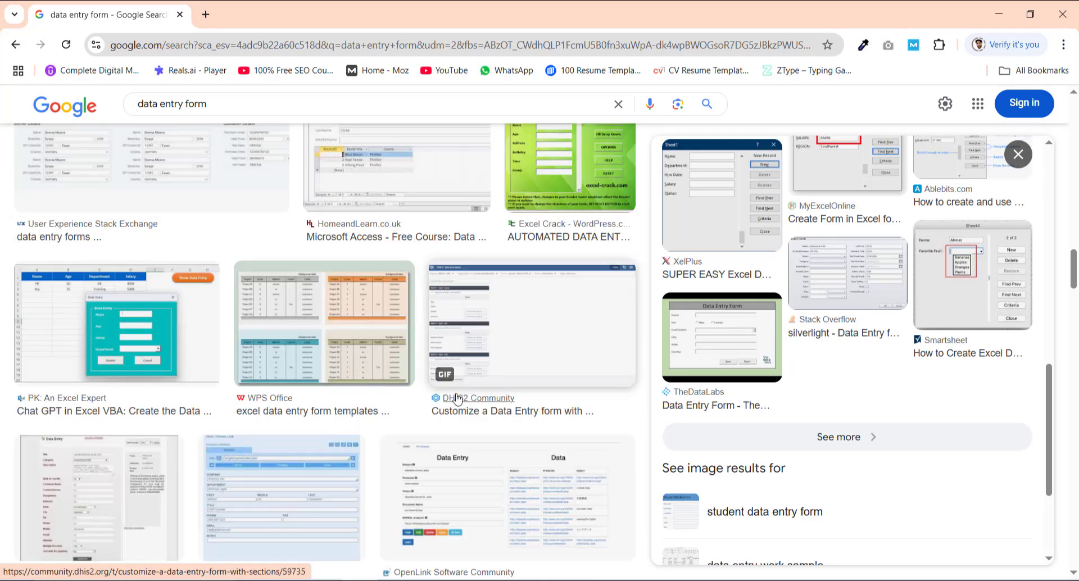
{"action": "scroll", "coordinate": [458, 398], "scroll_direction": "down", "scroll_amount": 4}
{"action": "scroll", "coordinate": [158, 364], "scroll_direction": "up", "scroll_amount": 4}
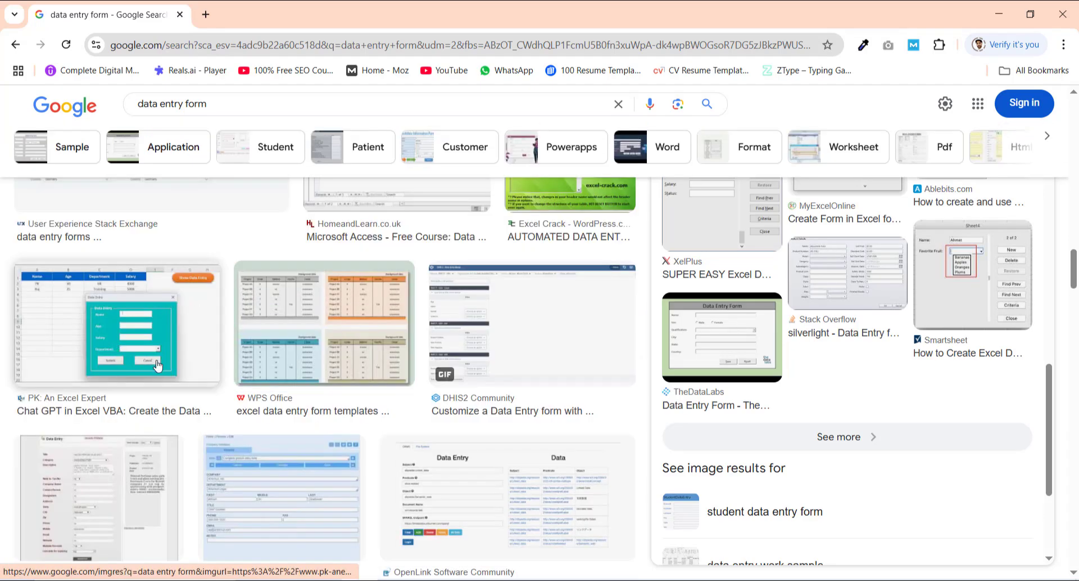
{"action": "scroll", "coordinate": [234, 374], "scroll_direction": "down", "scroll_amount": 8}
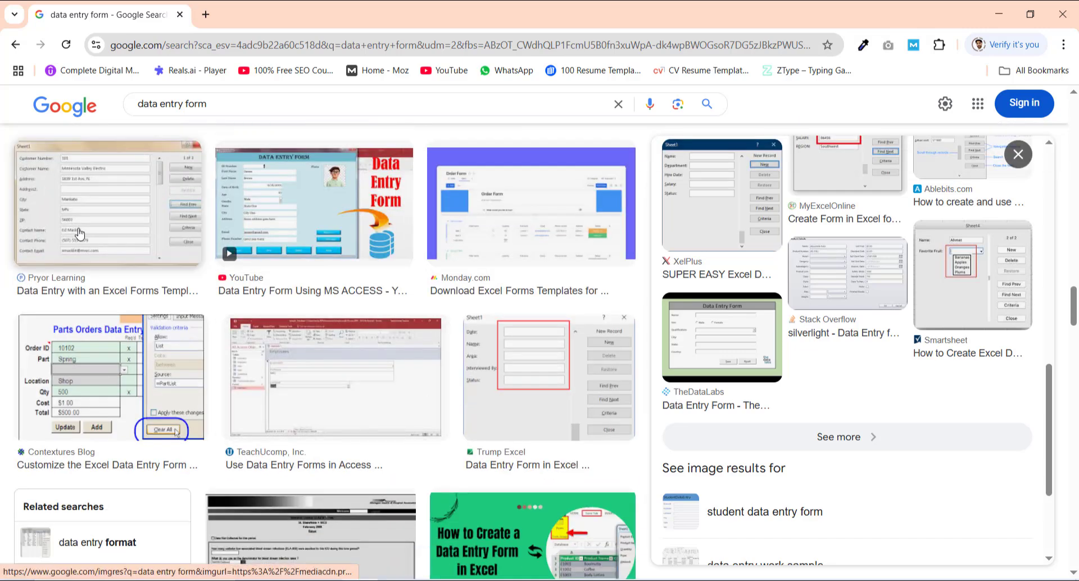
Step: Preview the Pryor Learning customer form and examine the related form images
{"action": "left_click", "coordinate": [133, 225]}
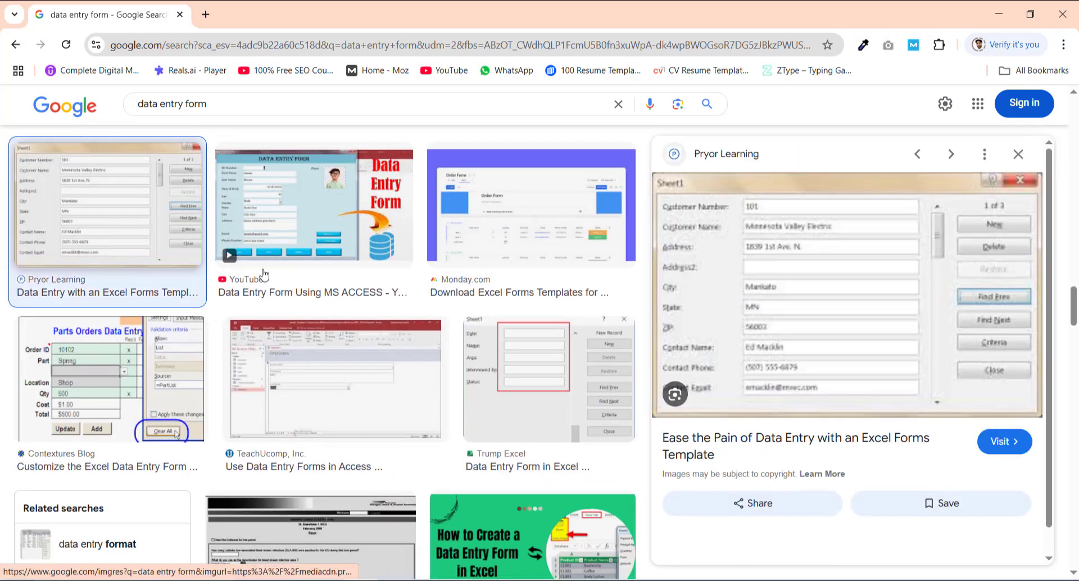
{"action": "scroll", "coordinate": [913, 344], "scroll_direction": "down", "scroll_amount": 6}
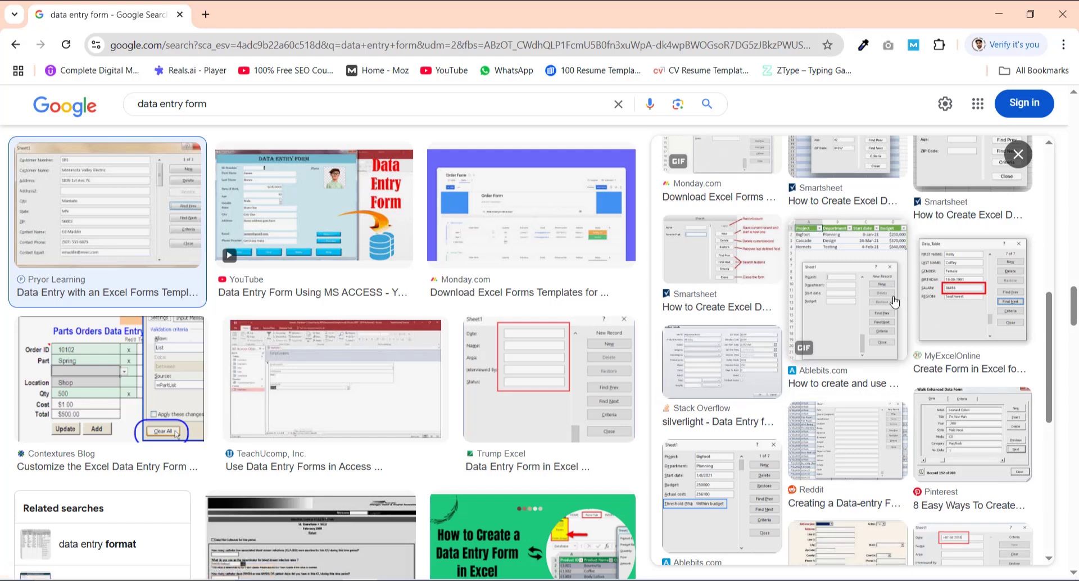
{"action": "left_click", "coordinate": [716, 352]}
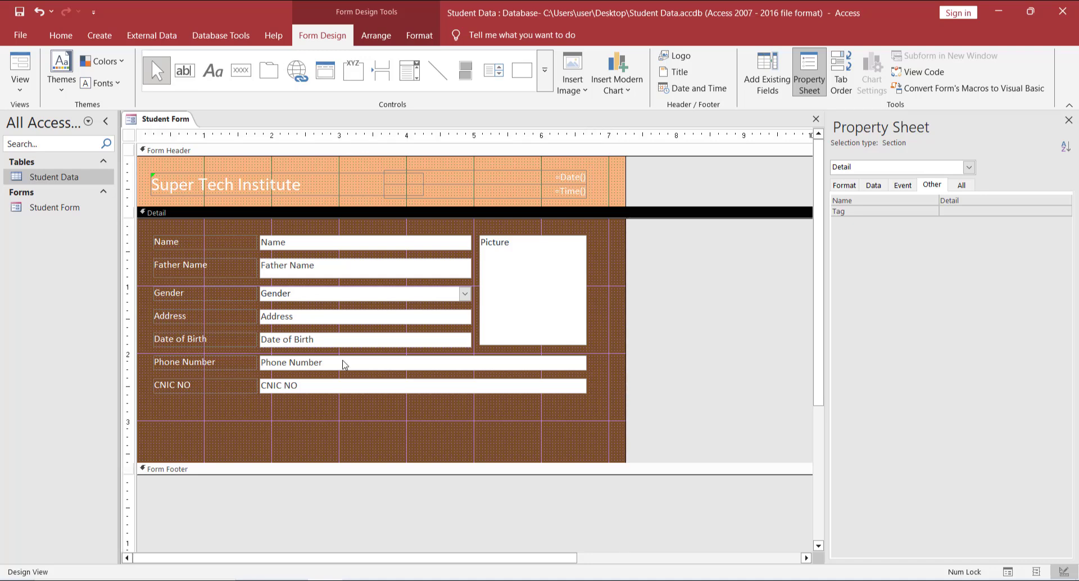
Step: Switch back to Access, move the Picture control down over the Phone Number and CNIC NO boxes, and shorten the Name text box
{"action": "left_click", "coordinate": [468, 240]}
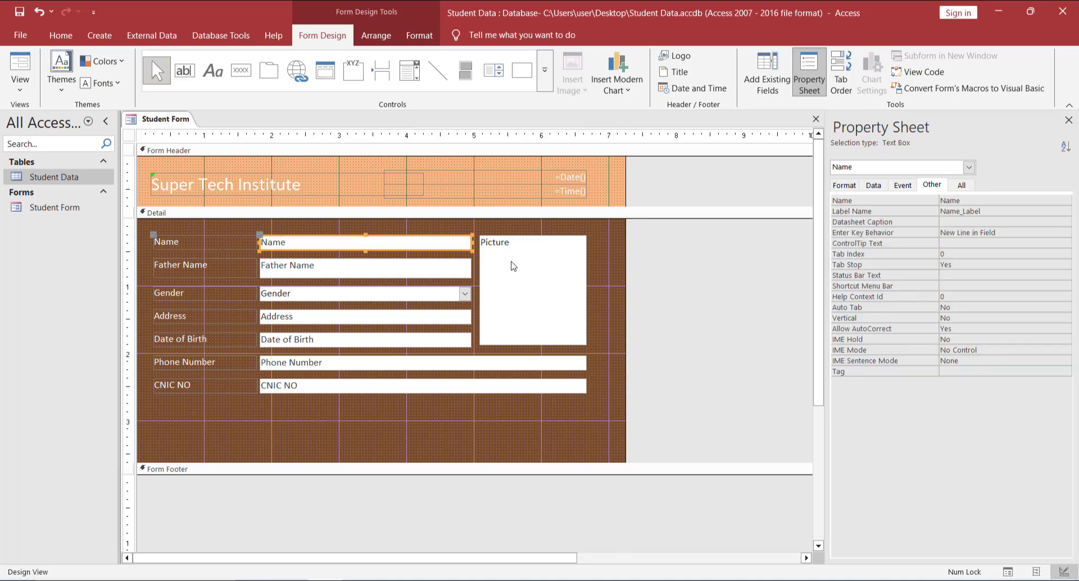
{"action": "left_click_drag", "start_coordinate": [513, 266], "coordinate": [560, 416]}
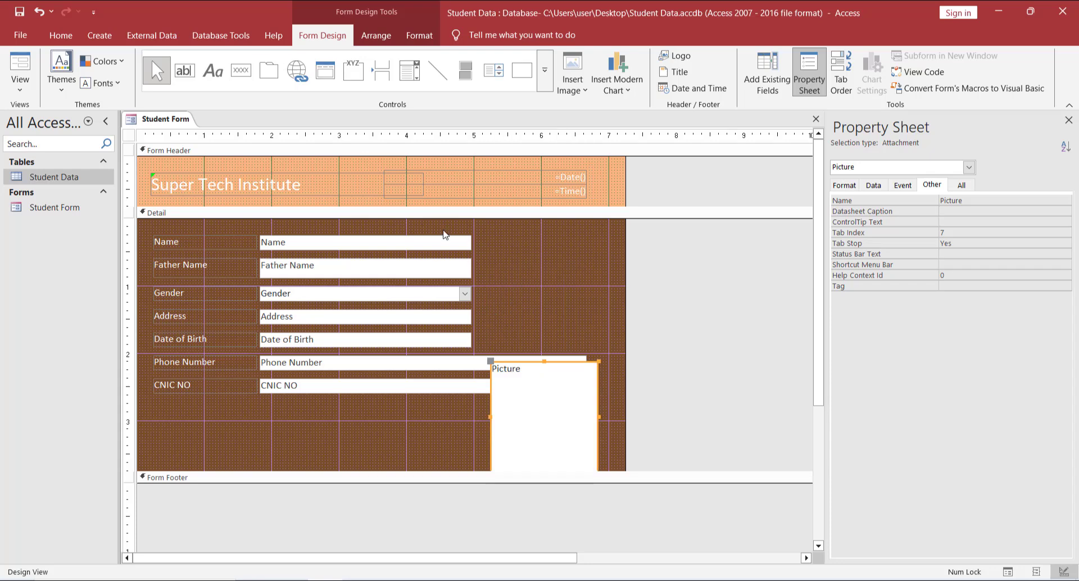
{"action": "left_click", "coordinate": [441, 244]}
{"action": "left_click_drag", "start_coordinate": [471, 241], "coordinate": [377, 249]}
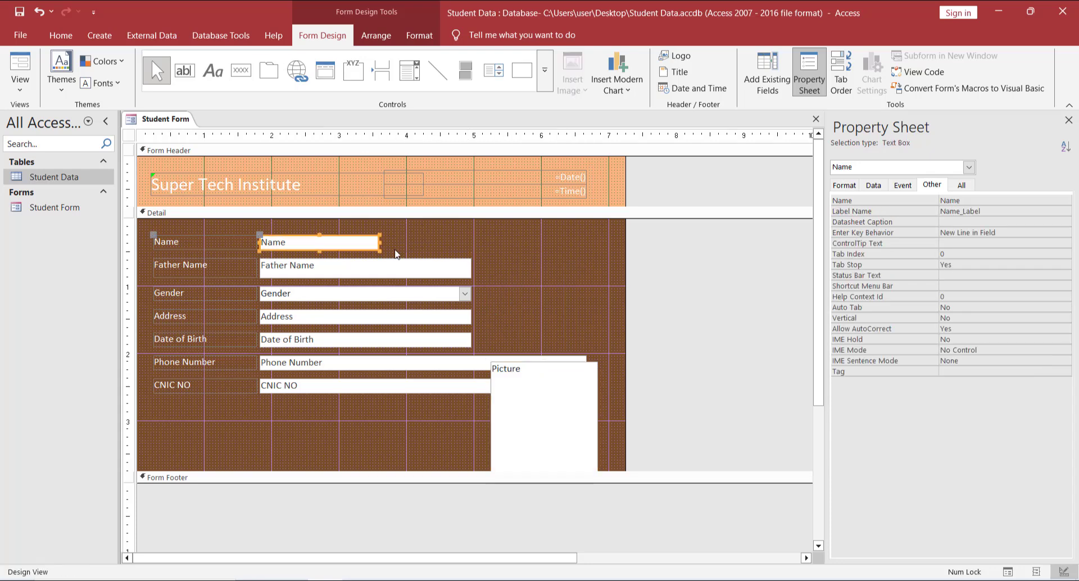
Step: Duplicate the Name label and text box and place the copy beside the original in the same row
{"action": "left_click", "coordinate": [419, 249]}
{"action": "left_click_drag", "start_coordinate": [226, 231], "coordinate": [317, 246]}
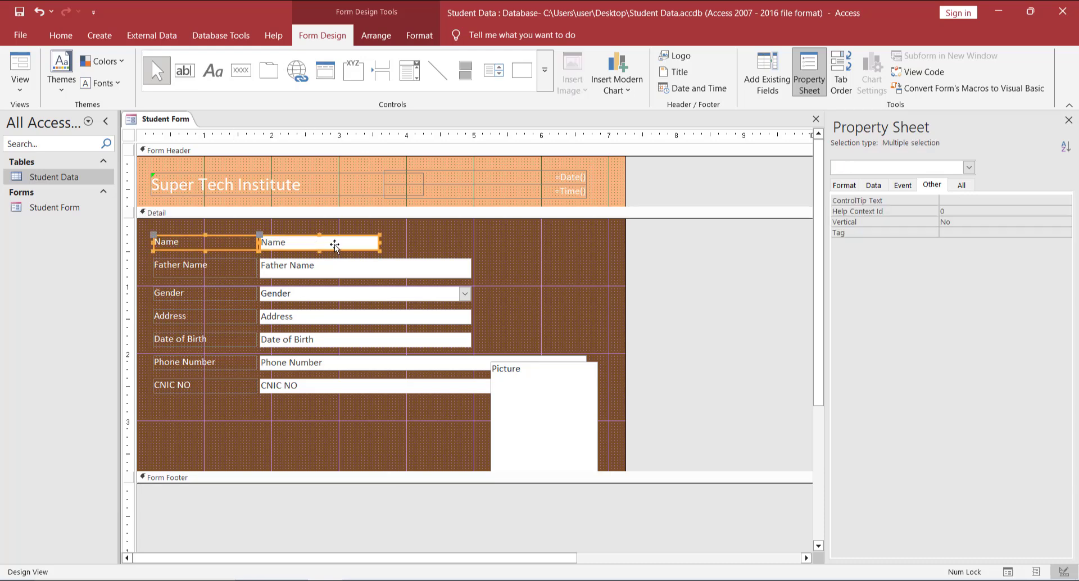
{"action": "left_click", "coordinate": [332, 245], "text": "shift"}
{"action": "left_click", "coordinate": [413, 245]}
{"action": "left_click_drag", "start_coordinate": [406, 241], "coordinate": [228, 249]}
{"action": "key", "text": "ctrl+c"}
{"action": "key", "text": "ctrl+v"}
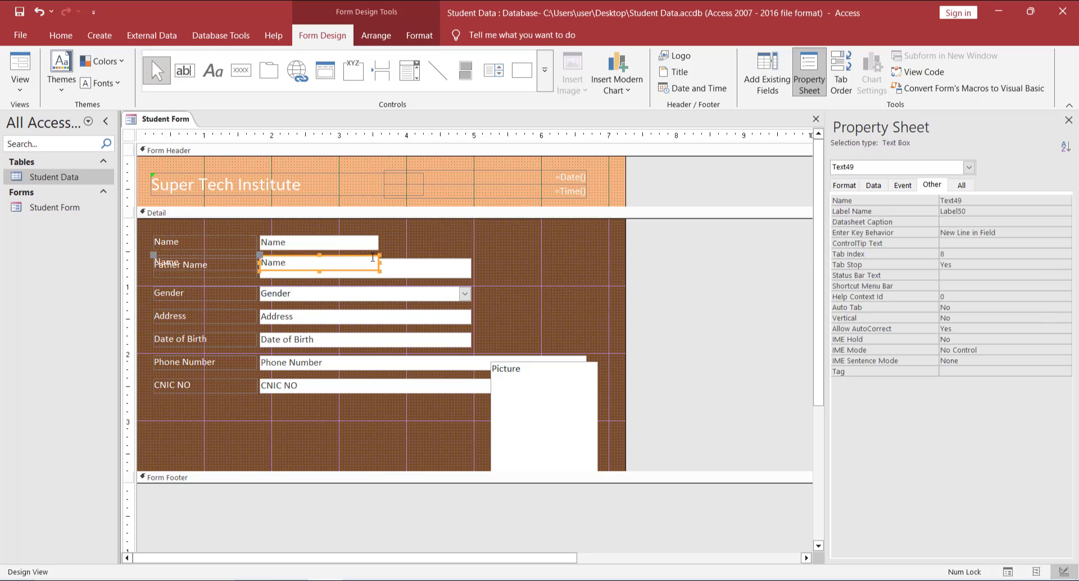
{"action": "left_click_drag", "start_coordinate": [373, 269], "coordinate": [603, 251]}
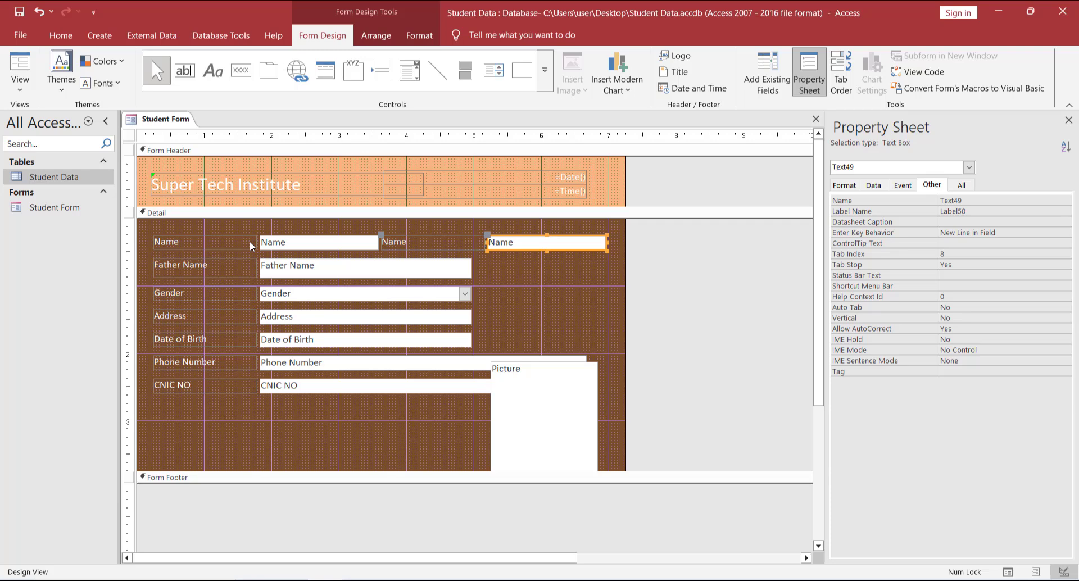
Step: Undo the duplicated Name field and the shortening of the Name text box
{"action": "key", "text": "ctrl+z"}
{"action": "key", "text": "ctrl+z"}
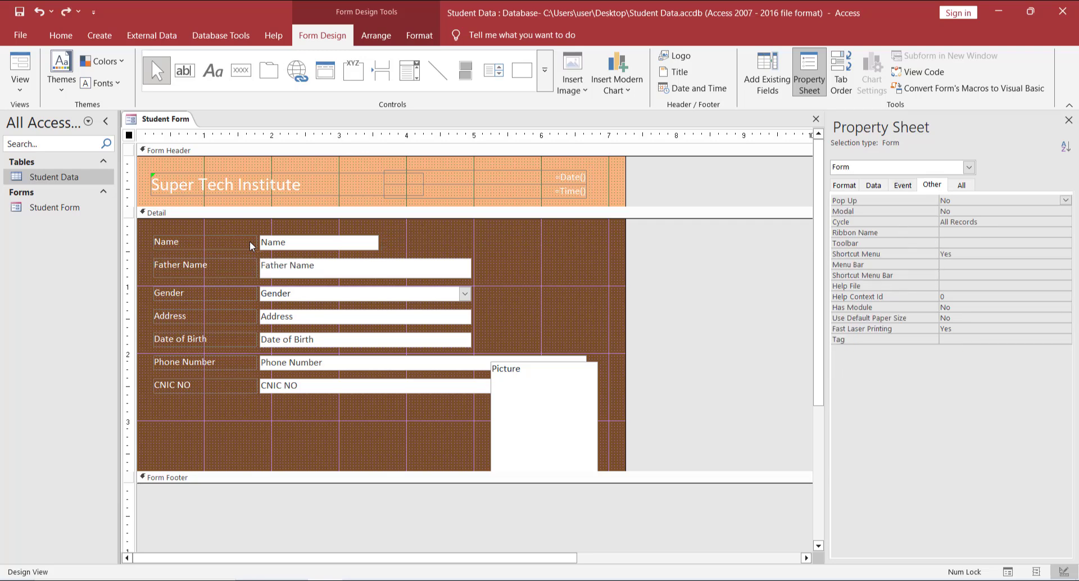
{"action": "key", "text": "ctrl+z"}
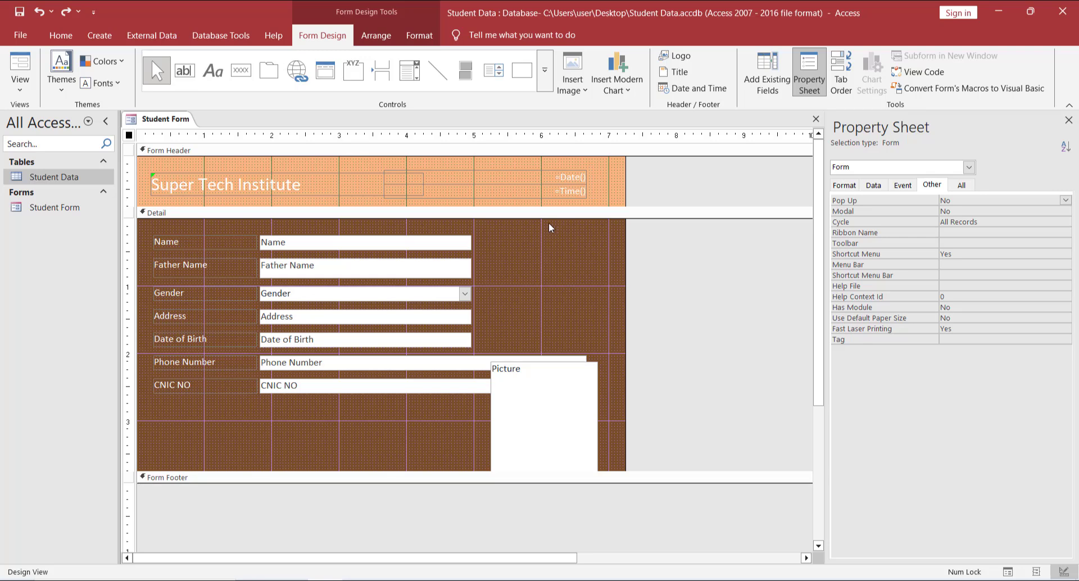
Step: Shorten the Name and Father Name text boxes and move the Father Name field beside Name in the same row
{"action": "left_click_drag", "start_coordinate": [518, 238], "coordinate": [202, 275]}
{"action": "left_click", "coordinate": [393, 270]}
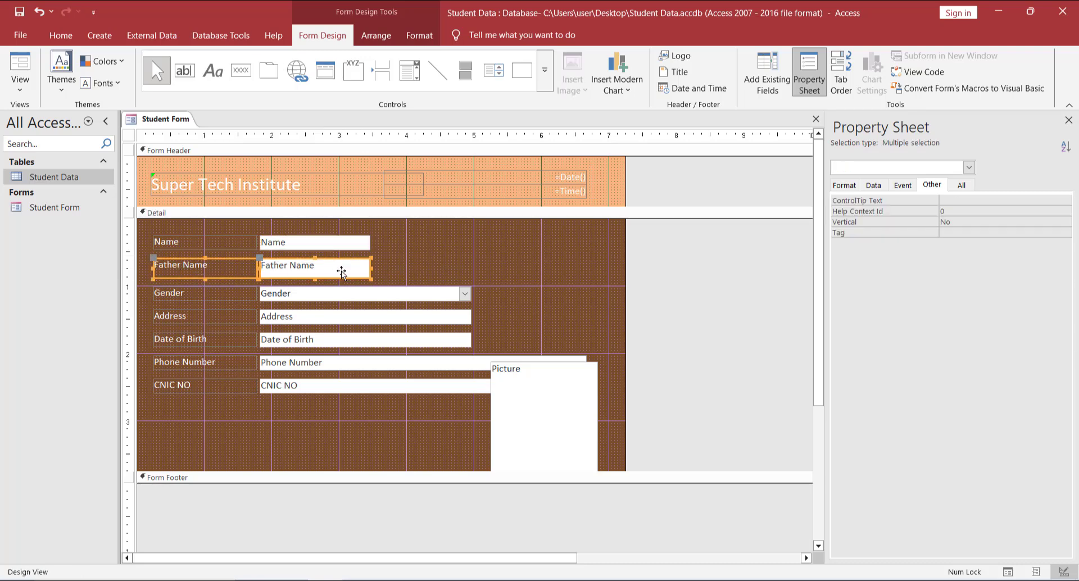
{"action": "left_click_drag", "start_coordinate": [340, 271], "coordinate": [573, 248]}
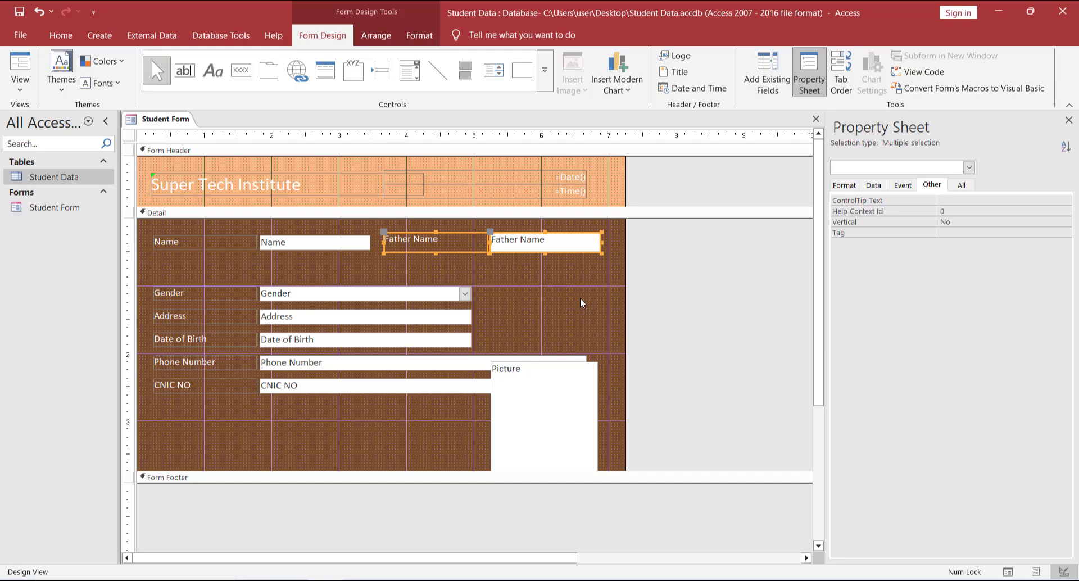
Step: Undo the rearrangement of the Name, Father Name and Picture controls
{"action": "key", "text": "ctrl+z"}
{"action": "key", "text": "ctrl+z"}
{"action": "key", "text": "ctrl+z"}
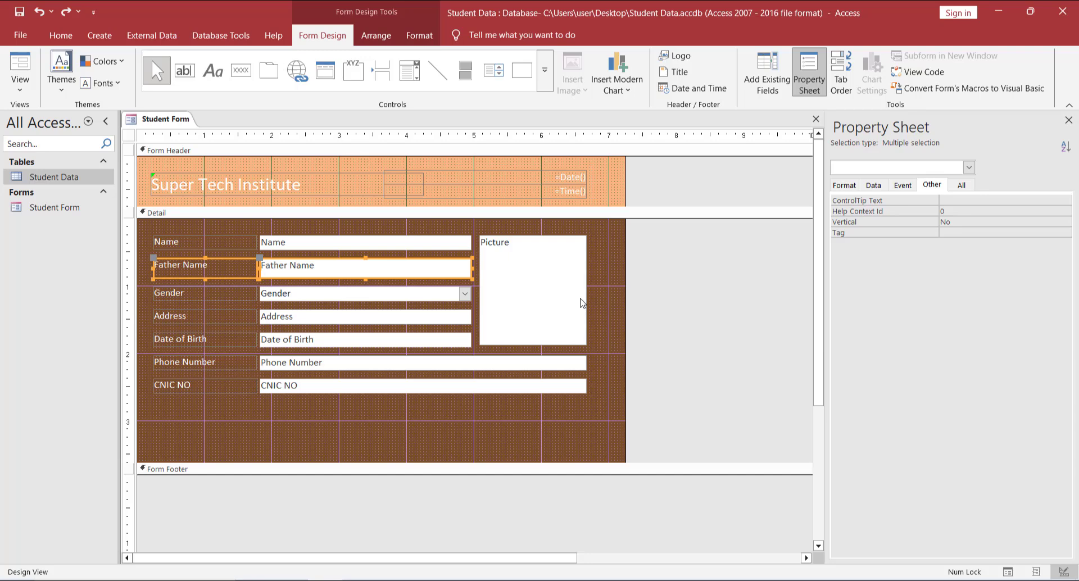
Step: Set the Pop Up property of the whole form to Yes and list all of the form's properties
{"action": "left_click", "coordinate": [493, 429]}
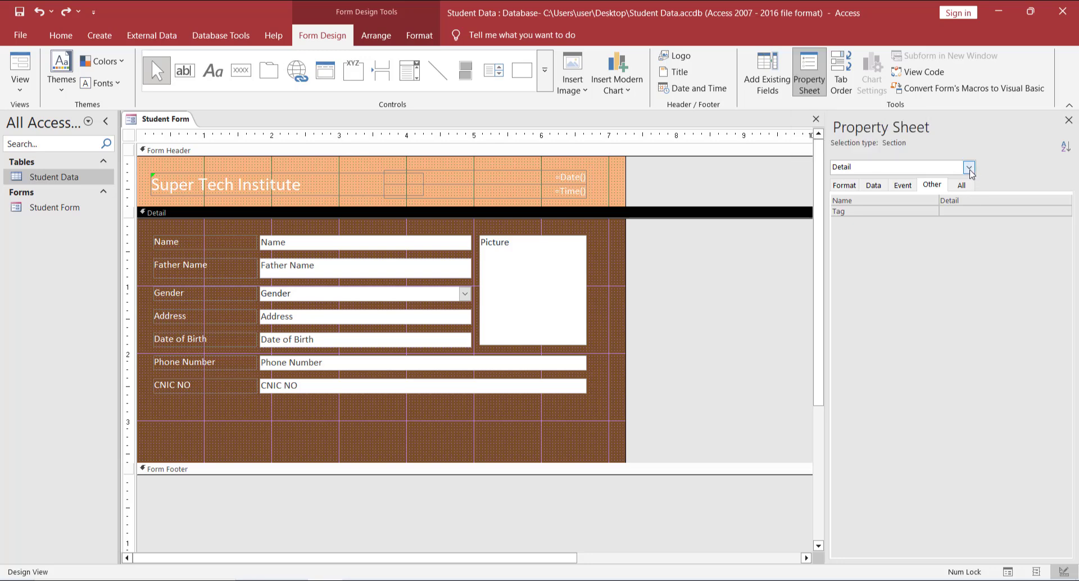
{"action": "left_click", "coordinate": [969, 167]}
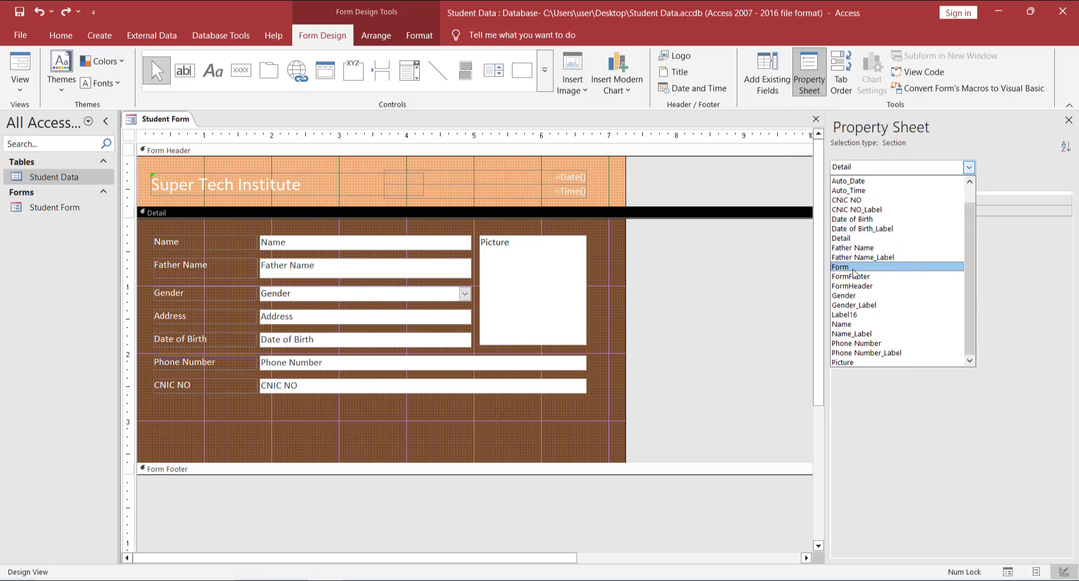
{"action": "left_click", "coordinate": [850, 267]}
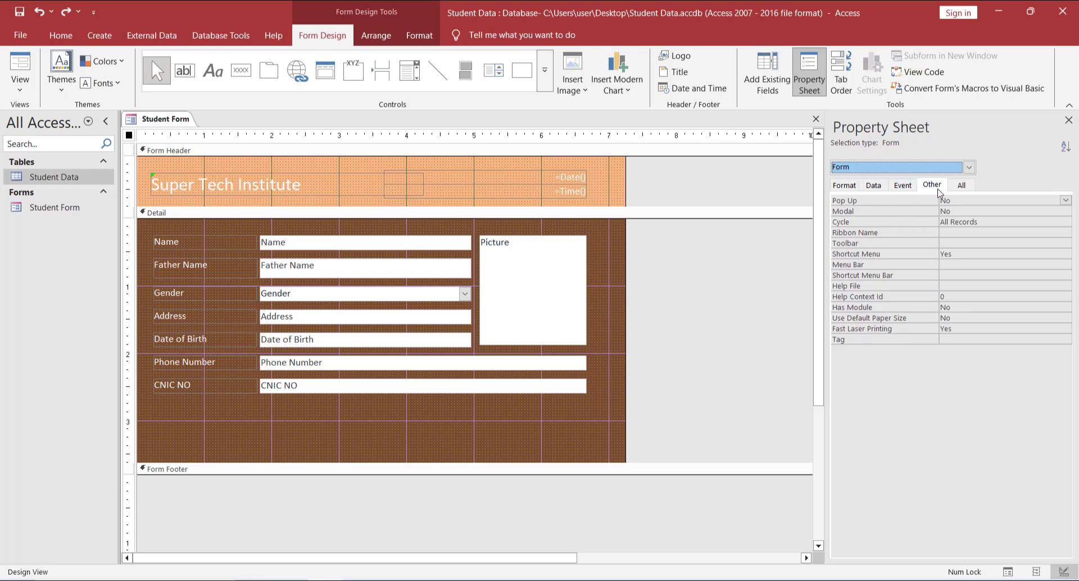
{"action": "left_click", "coordinate": [1065, 200]}
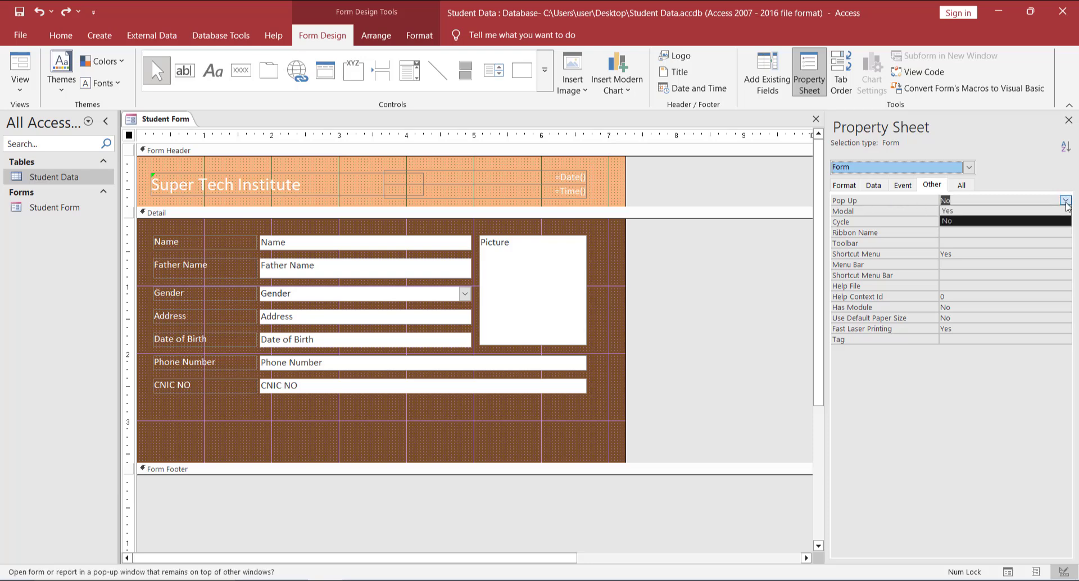
{"action": "left_click", "coordinate": [1017, 210]}
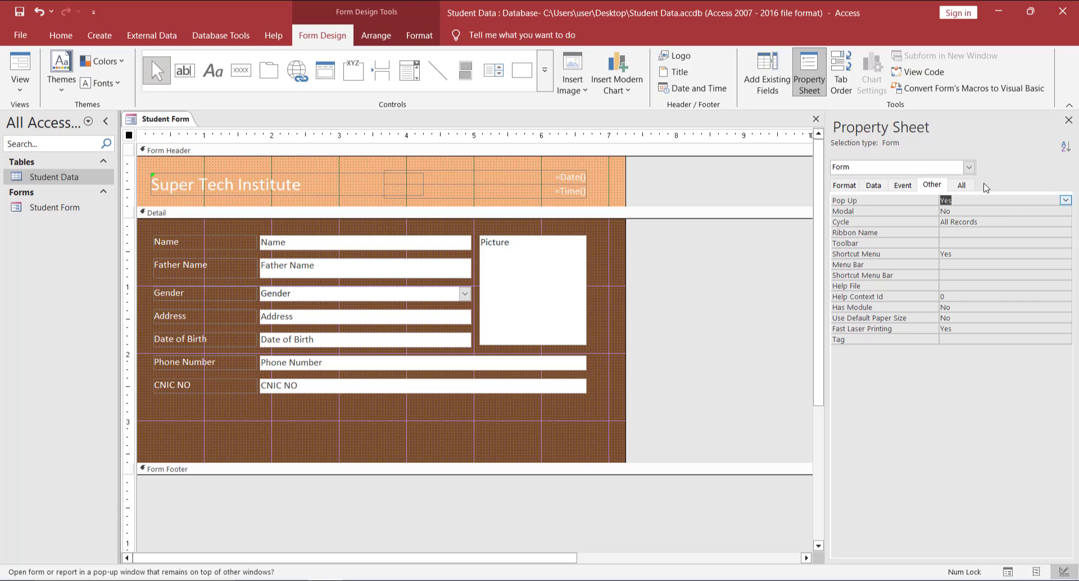
{"action": "left_click", "coordinate": [961, 185]}
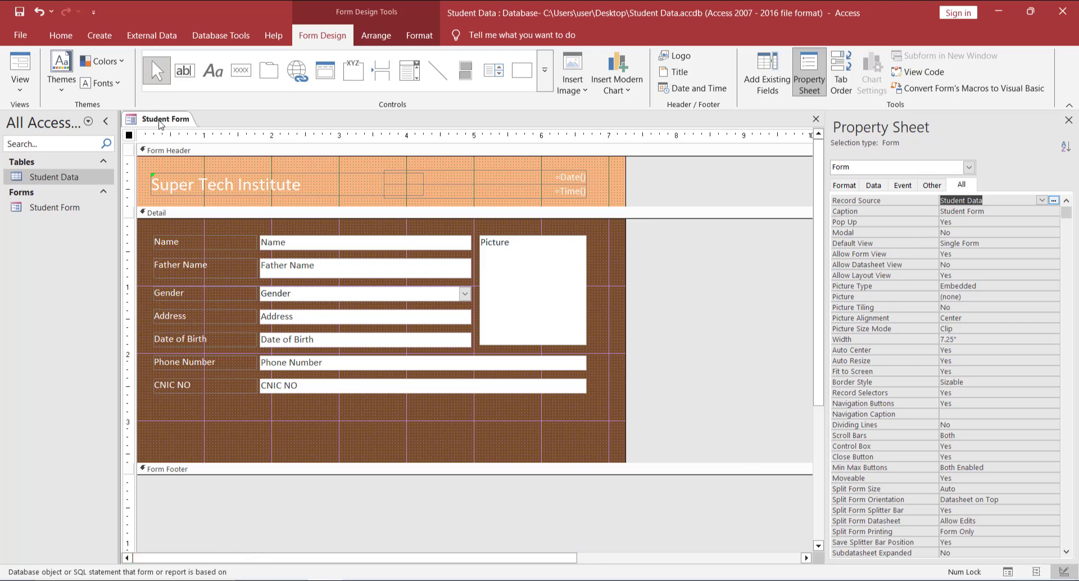
Step: Display the Student Form in Form View
{"action": "right_click", "coordinate": [159, 123]}
{"action": "left_click", "coordinate": [162, 129]}
{"action": "right_click", "coordinate": [163, 130]}
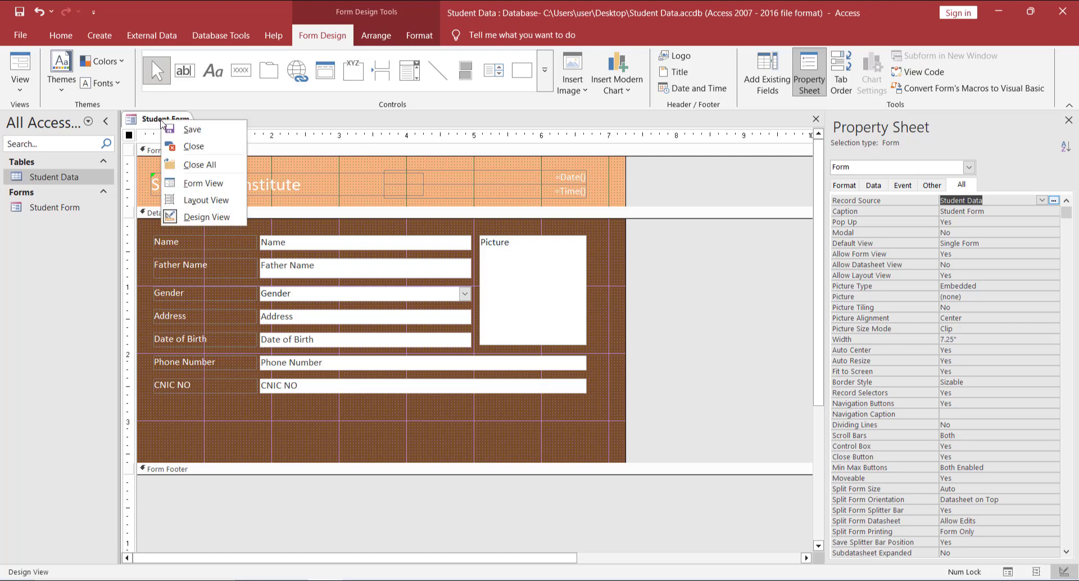
{"action": "left_click", "coordinate": [196, 181]}
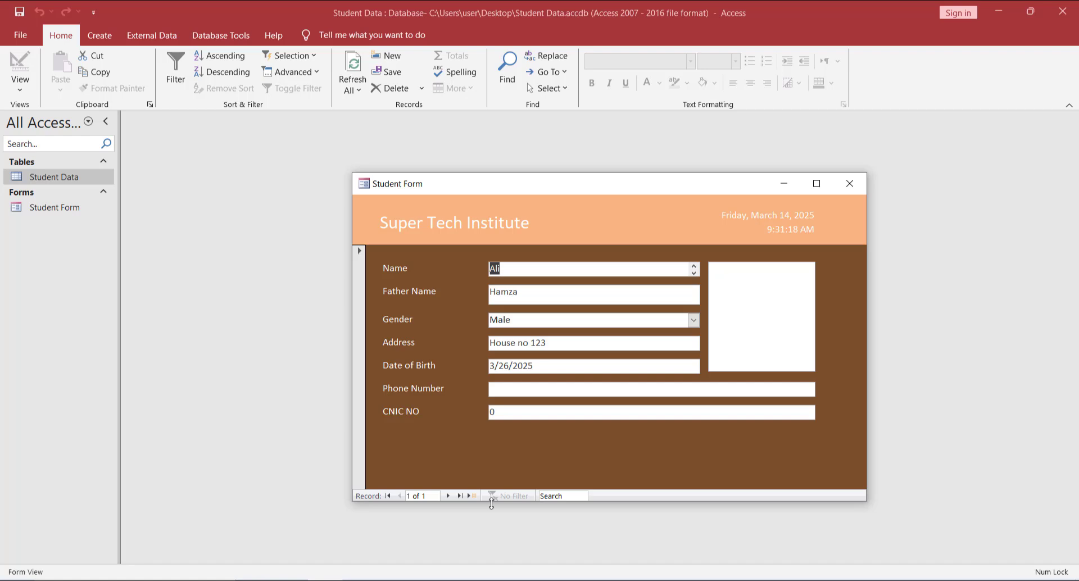
Step: Return the Student Form to Design View and set the form's Navigation Buttons property to No
{"action": "left_click_drag", "start_coordinate": [635, 190], "coordinate": [562, 130]}
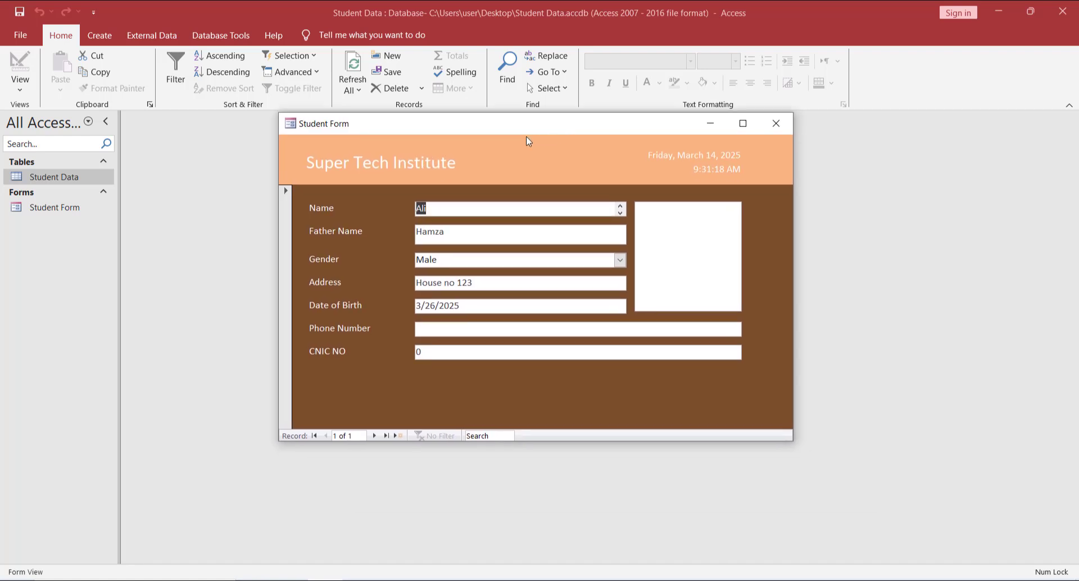
{"action": "right_click", "coordinate": [527, 140]}
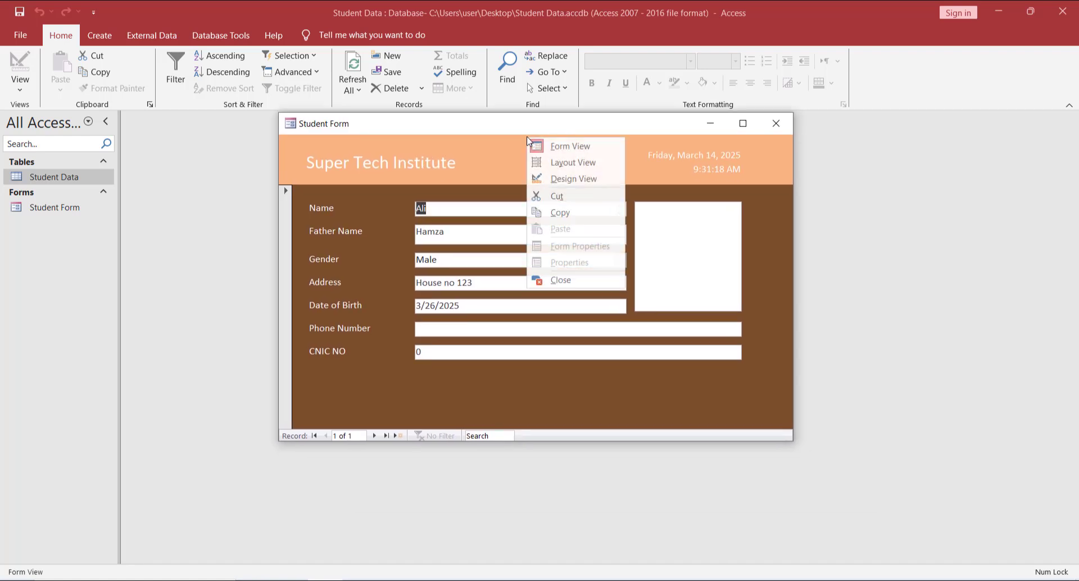
{"action": "left_click", "coordinate": [574, 179]}
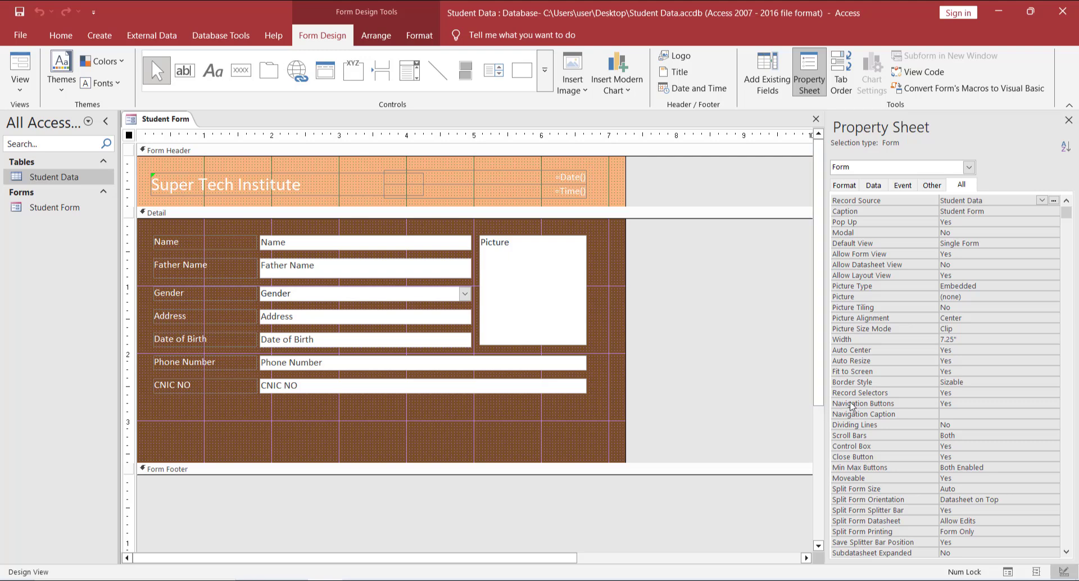
{"action": "left_click", "coordinate": [1041, 403]}
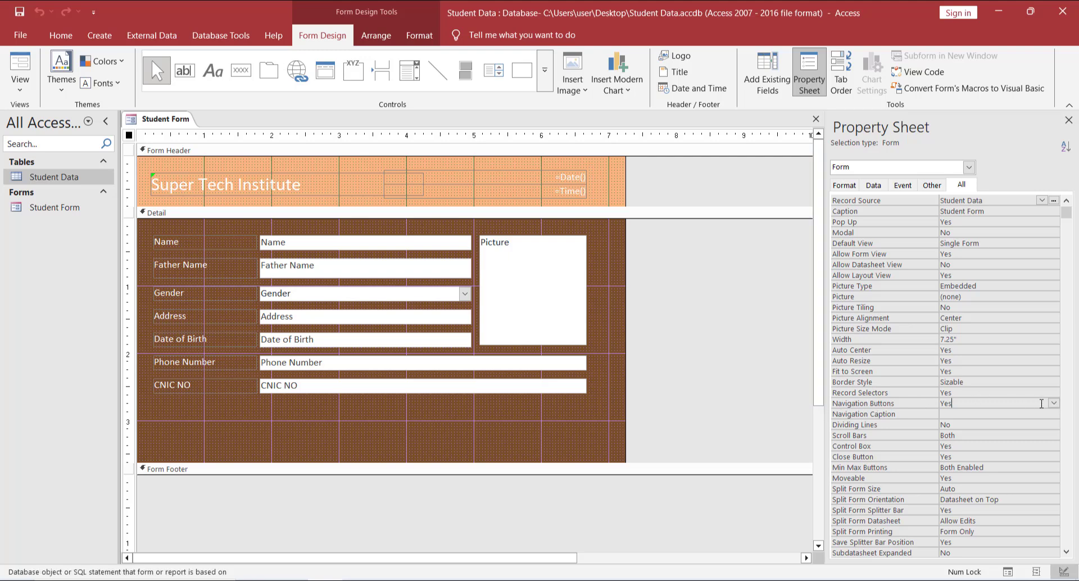
{"action": "left_click", "coordinate": [1053, 403]}
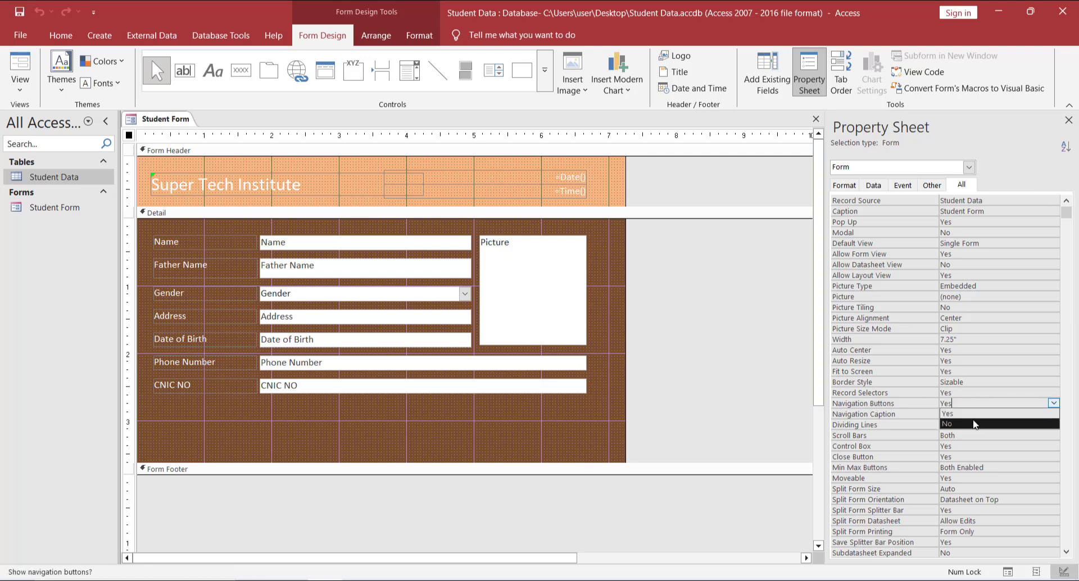
{"action": "left_click", "coordinate": [975, 424]}
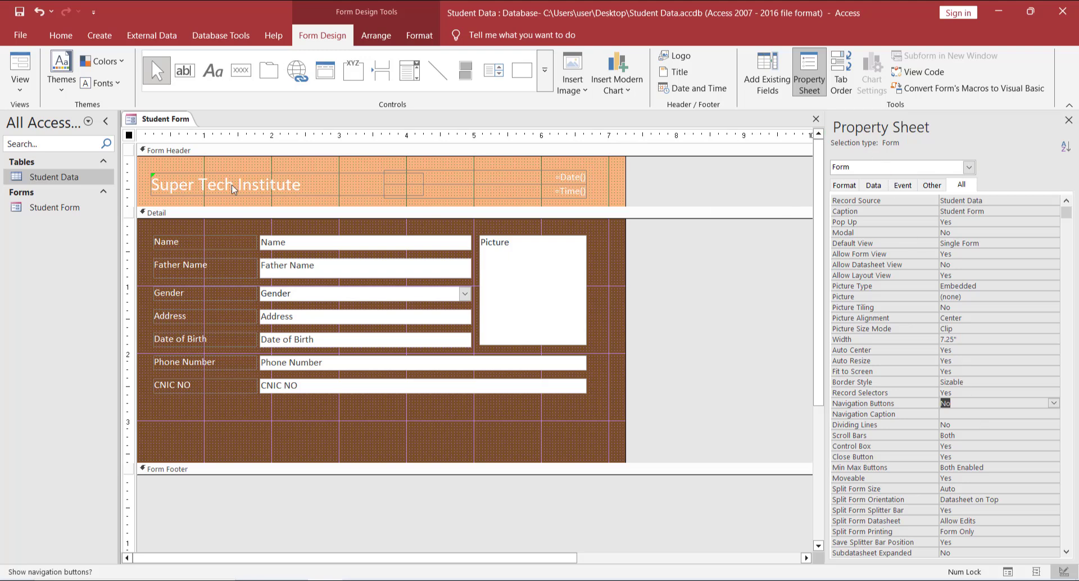
Step: Display the Student Form in Form View and move its pop-up window toward the middle of the workspace
{"action": "right_click", "coordinate": [171, 123]}
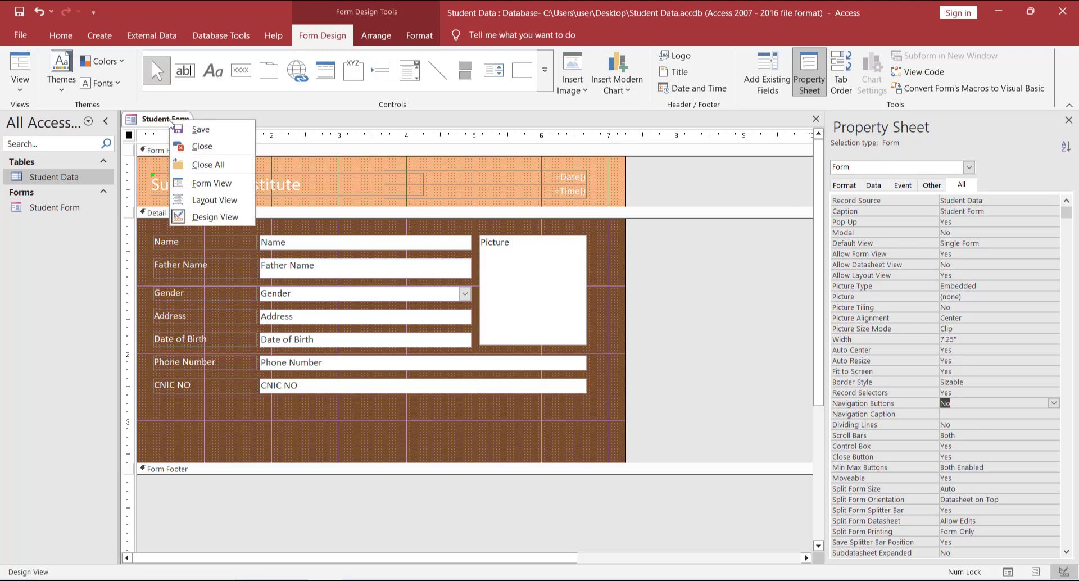
{"action": "left_click", "coordinate": [219, 185]}
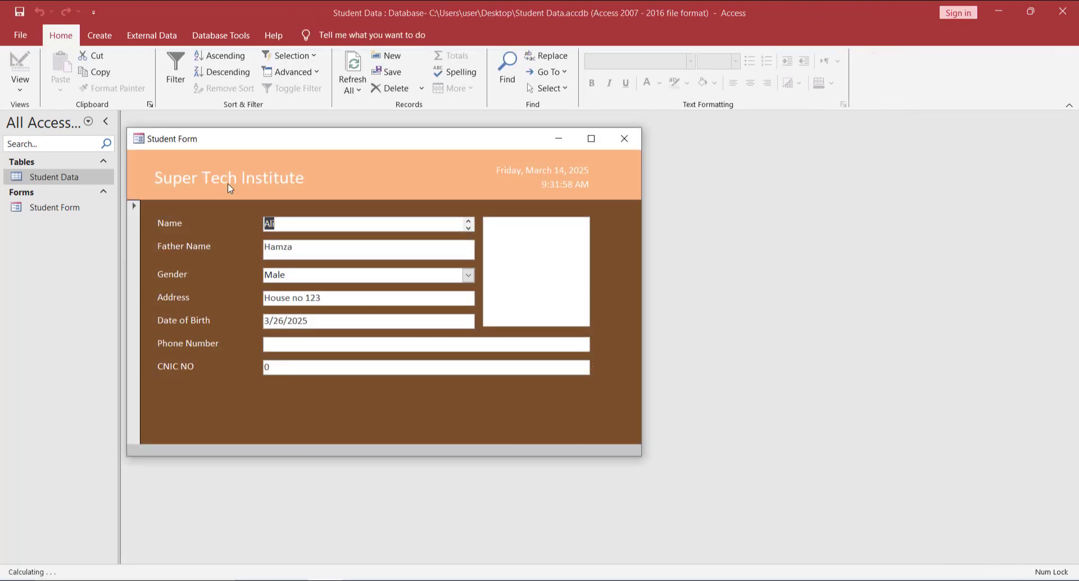
{"action": "left_click_drag", "start_coordinate": [463, 142], "coordinate": [657, 144]}
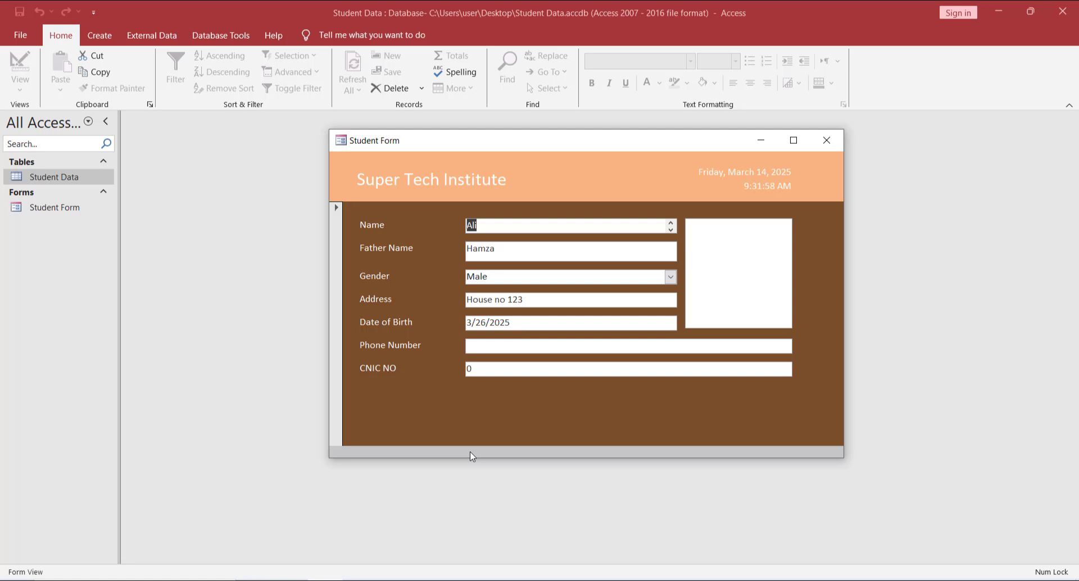
Step: In Design View, add a Find Record command button with its default picture below the CNIC NO label, keeping the suggested name
{"action": "right_click", "coordinate": [543, 141]}
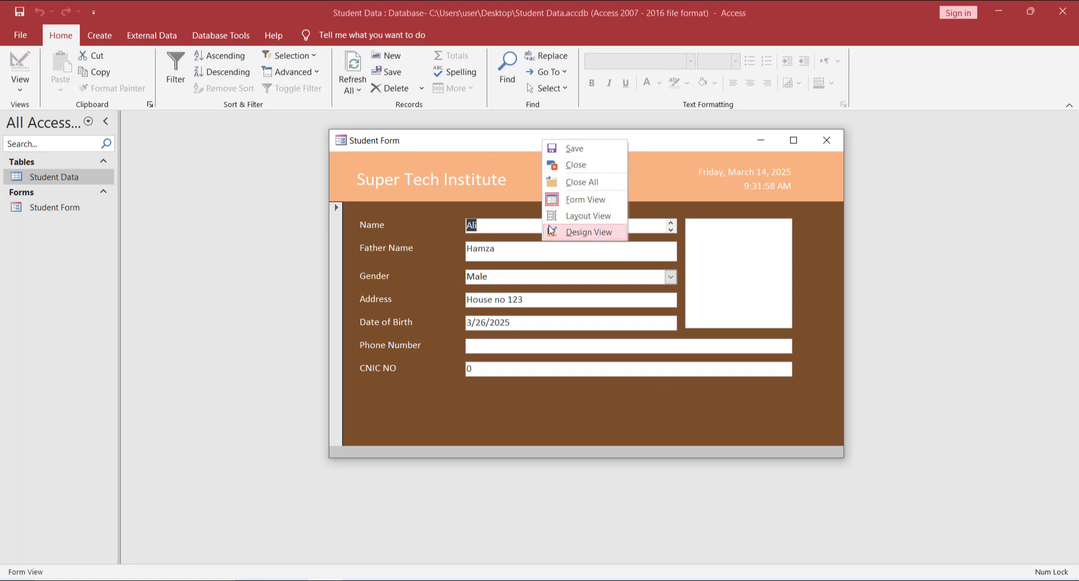
{"action": "left_click", "coordinate": [582, 236]}
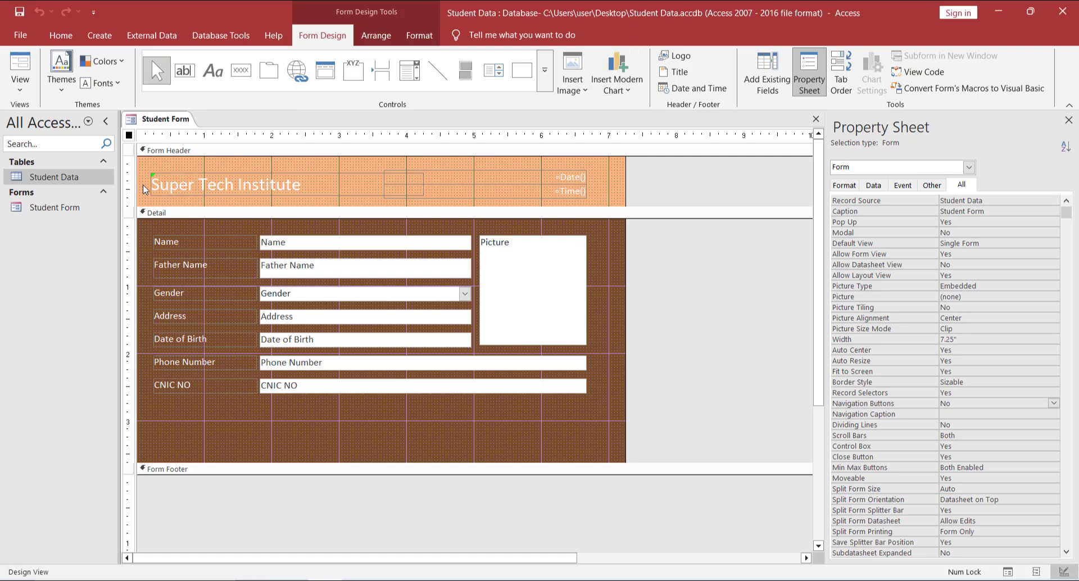
{"action": "left_click", "coordinate": [246, 78]}
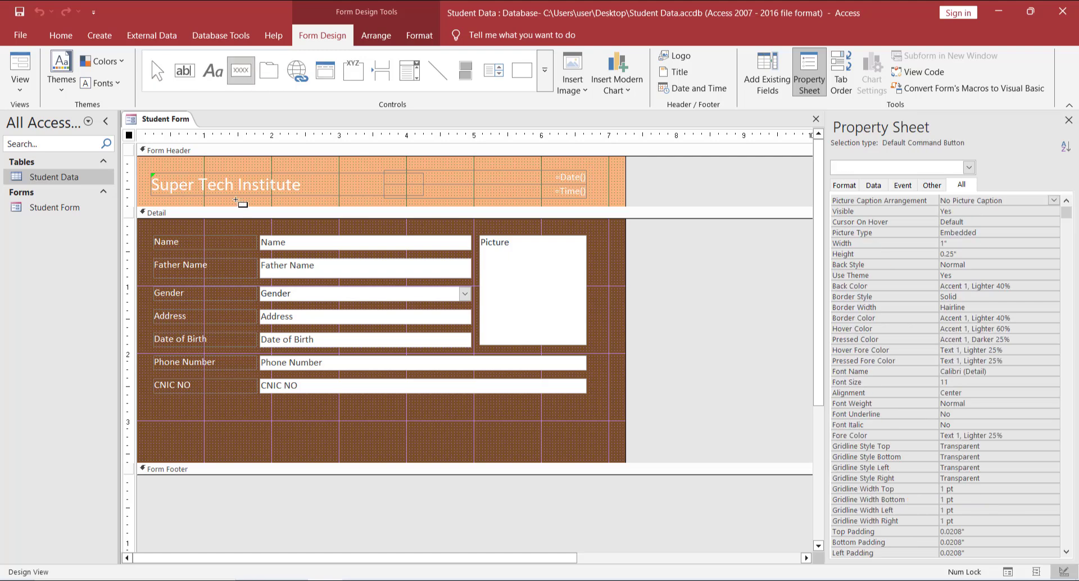
{"action": "left_click", "coordinate": [176, 425]}
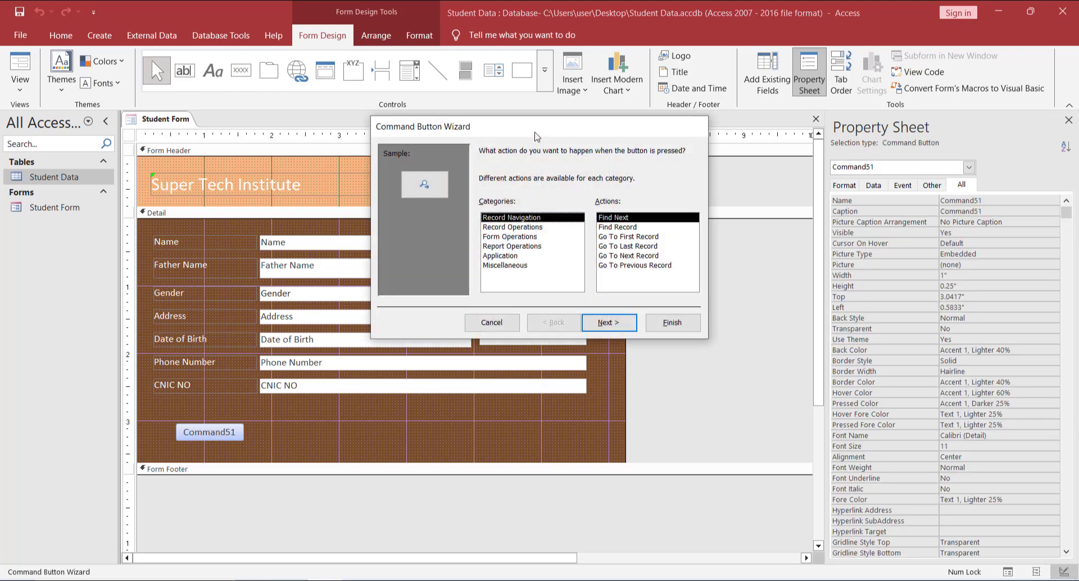
{"action": "left_click_drag", "start_coordinate": [650, 121], "coordinate": [569, 115]}
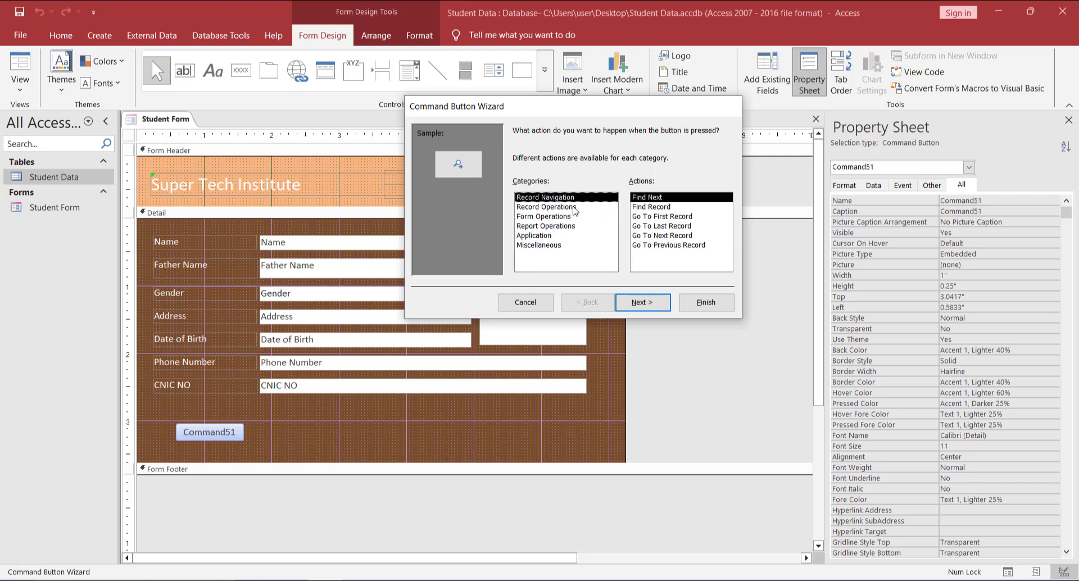
{"action": "left_click", "coordinate": [657, 206]}
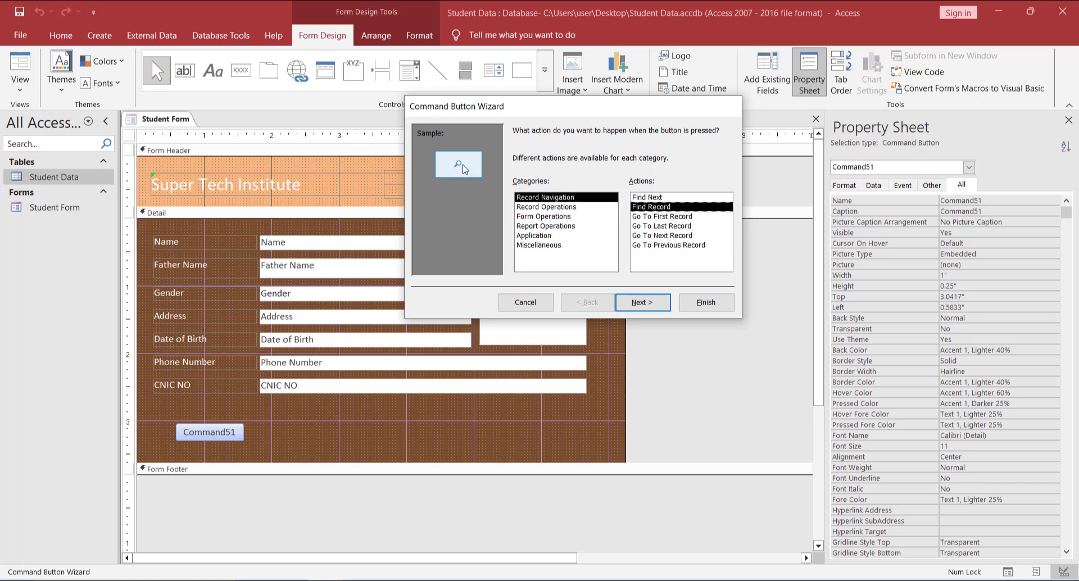
{"action": "left_click", "coordinate": [651, 304]}
{"action": "left_click", "coordinate": [651, 305]}
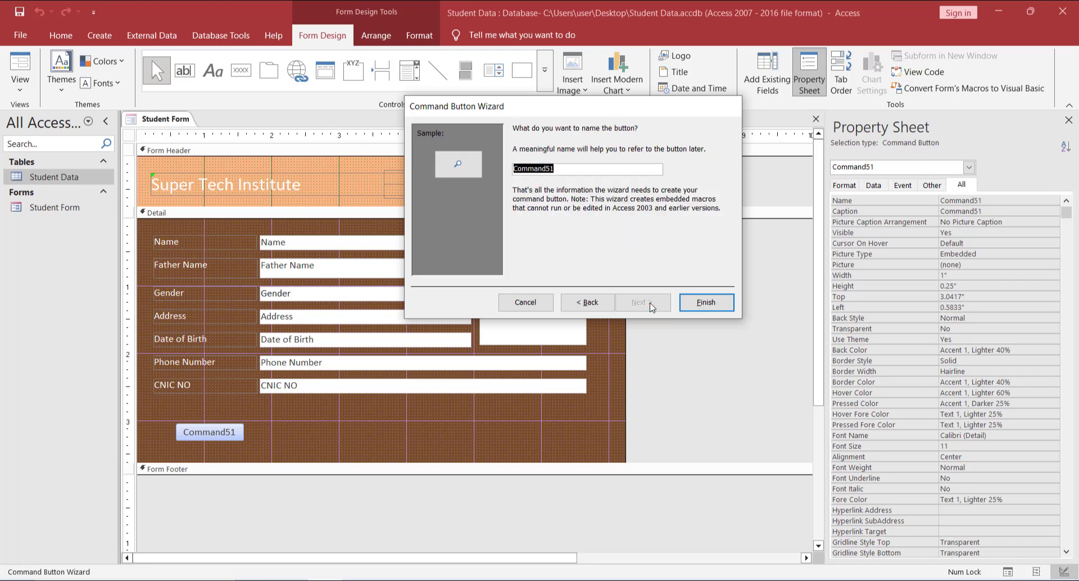
{"action": "left_click", "coordinate": [706, 302]}
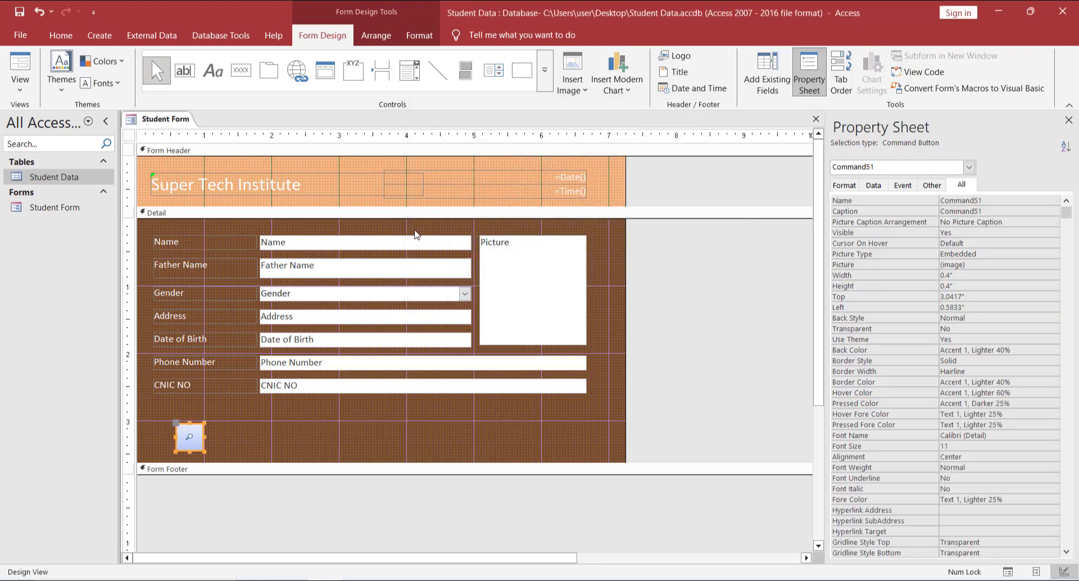
Step: Add a Go To Next Record command button with its default picture beside the Find Record button
{"action": "left_click", "coordinate": [240, 70]}
{"action": "left_click", "coordinate": [232, 422]}
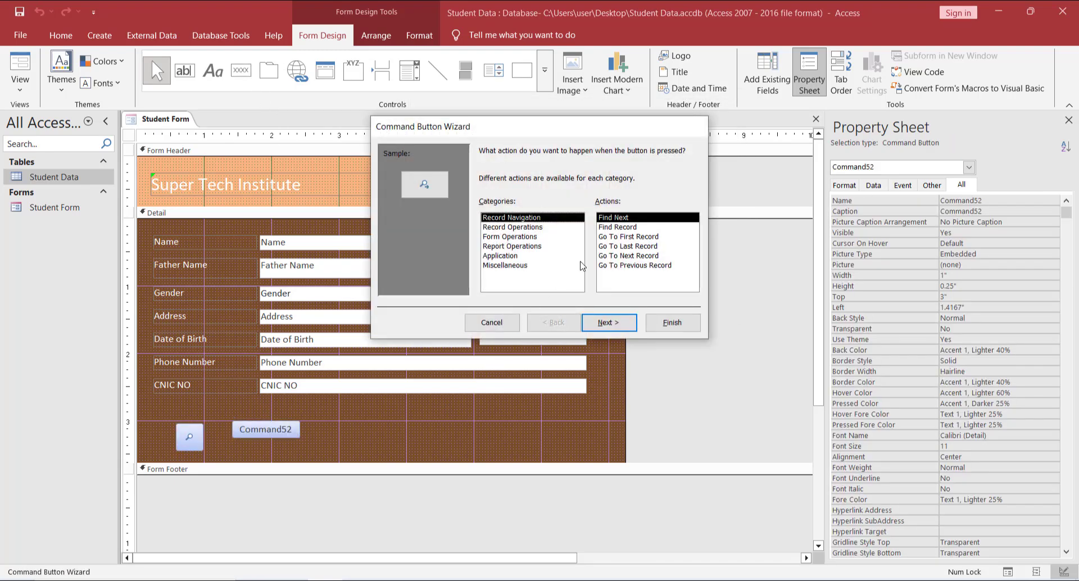
{"action": "left_click", "coordinate": [630, 256]}
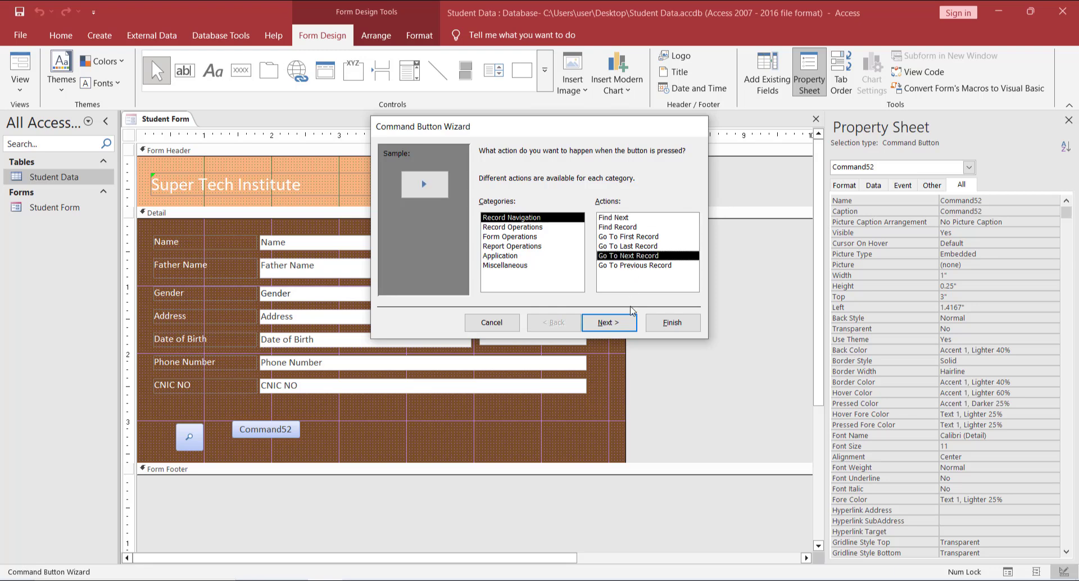
{"action": "left_click", "coordinate": [612, 324]}
{"action": "left_click", "coordinate": [654, 315]}
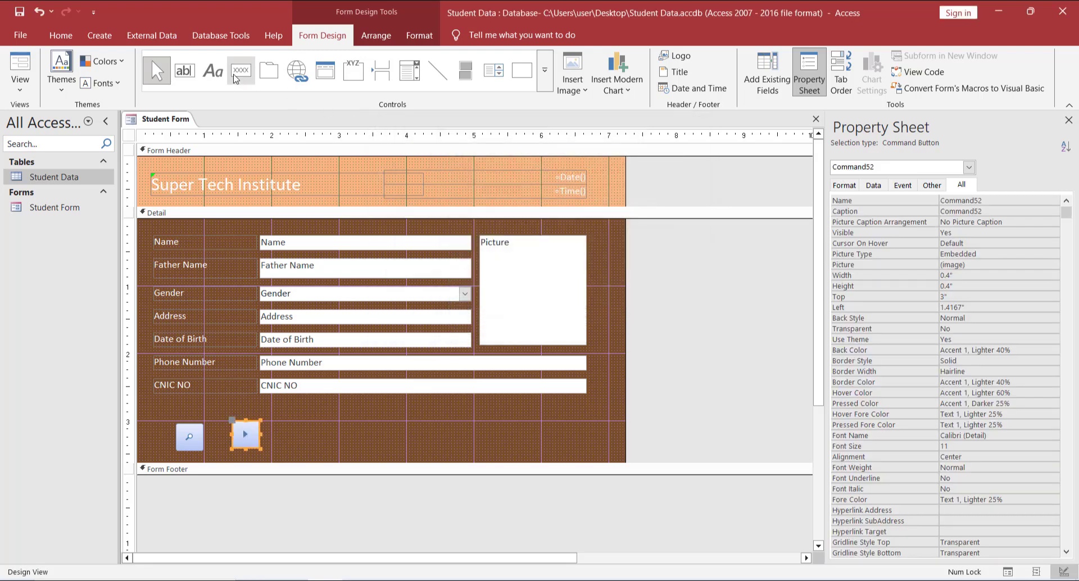
Step: Add a Go To Previous Record command button with its default picture beside the next-record button
{"action": "left_click", "coordinate": [240, 70]}
{"action": "left_click", "coordinate": [288, 428]}
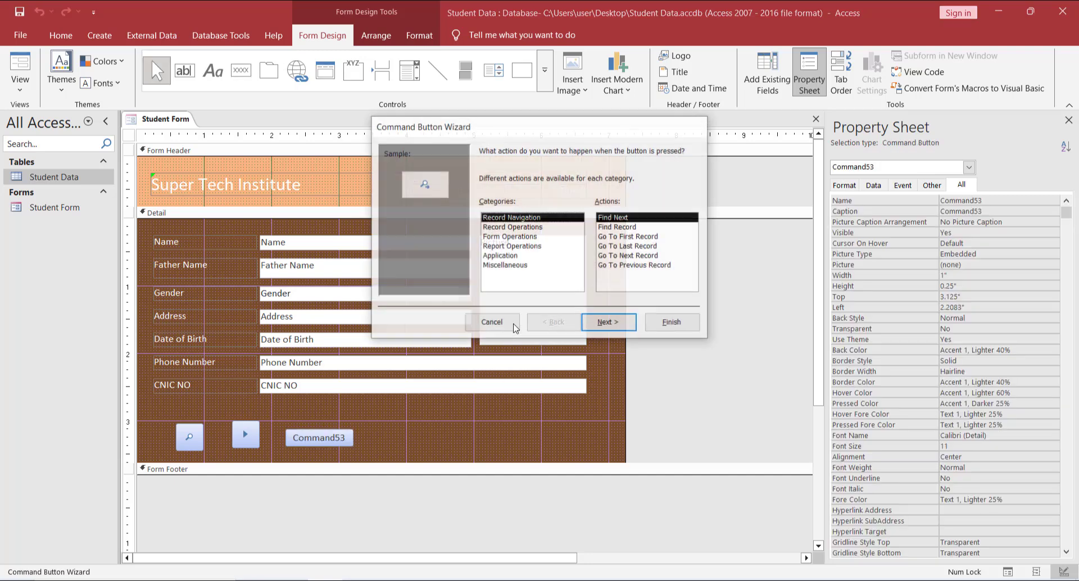
{"action": "left_click", "coordinate": [639, 267]}
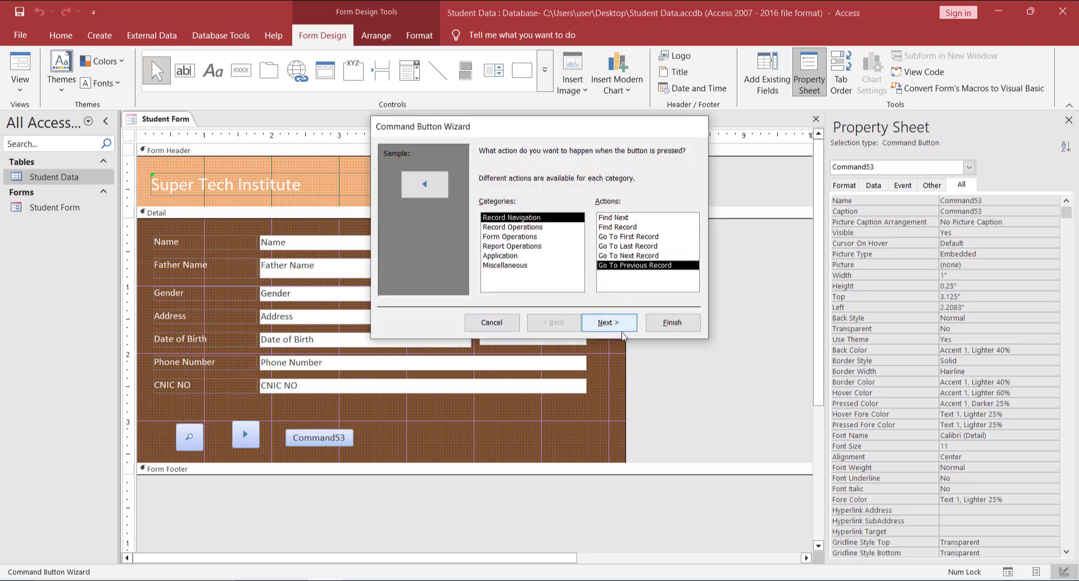
{"action": "left_click", "coordinate": [622, 325]}
{"action": "left_click", "coordinate": [671, 324]}
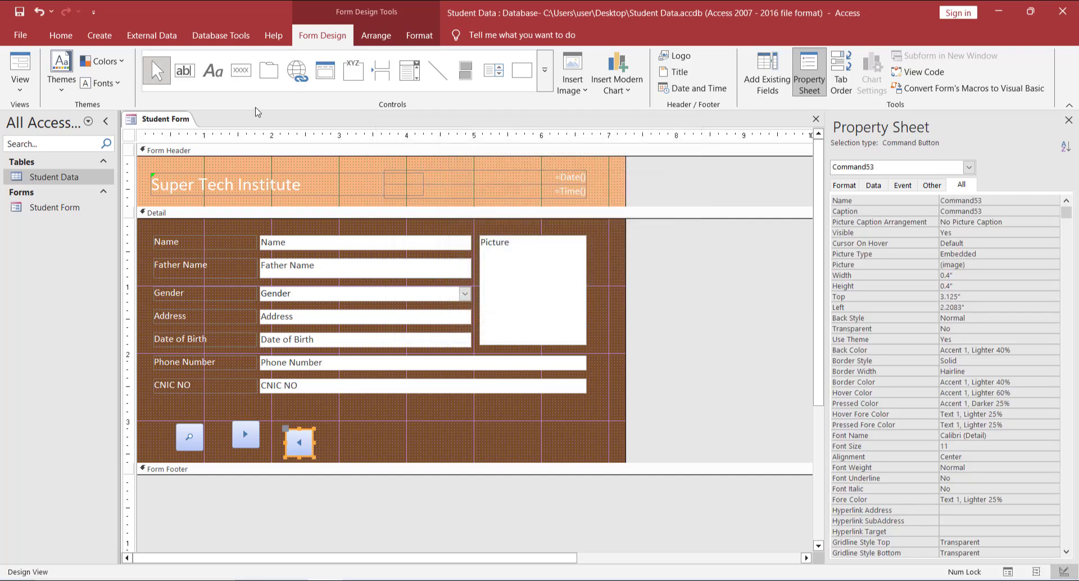
Step: Add an Add New Record command button with the Pencil (Edit) picture beside the previous-record button
{"action": "left_click", "coordinate": [241, 71]}
{"action": "left_click", "coordinate": [347, 427]}
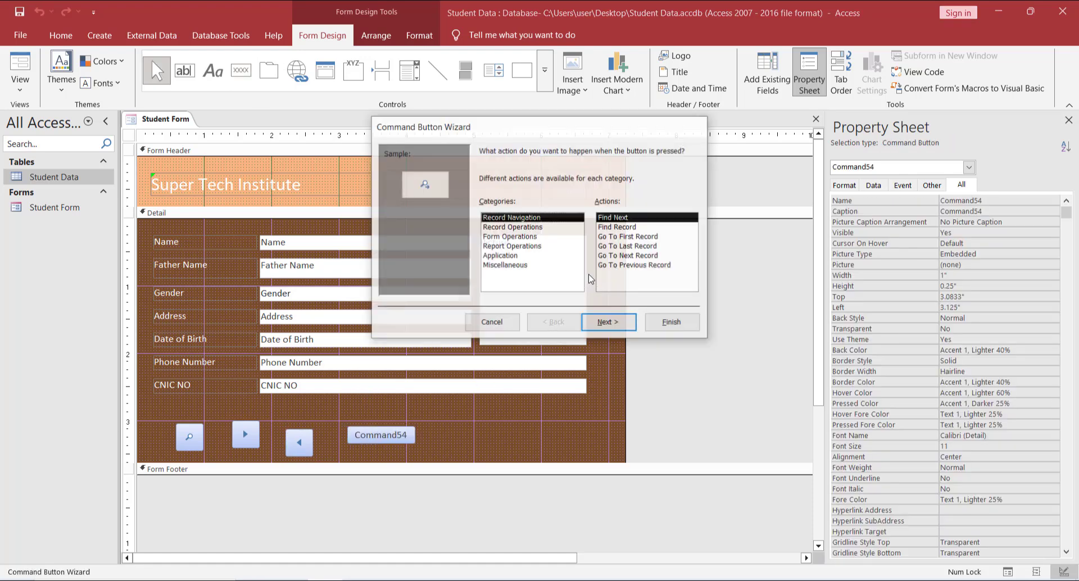
{"action": "left_click", "coordinate": [509, 227]}
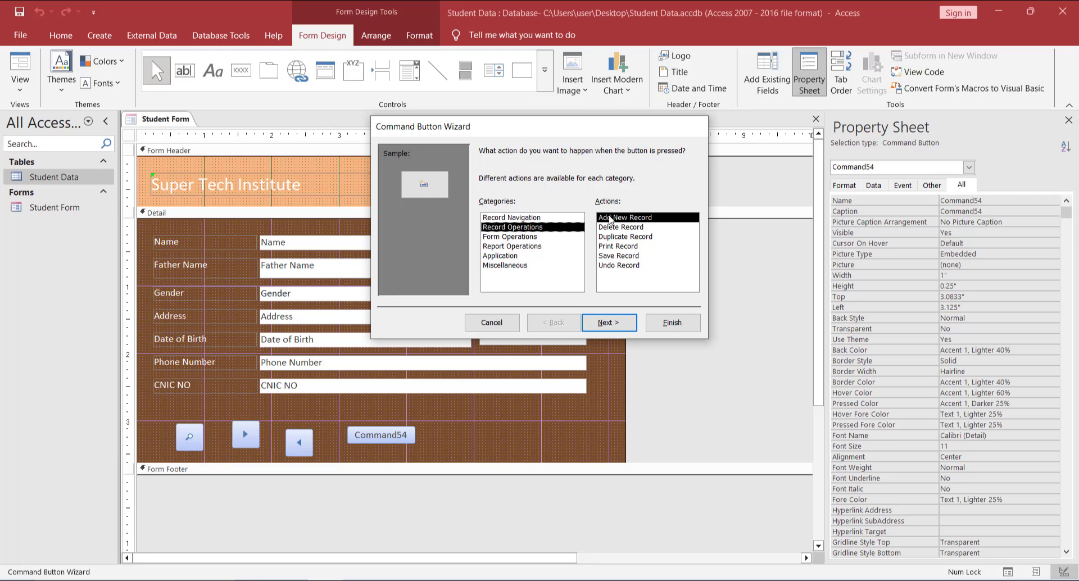
{"action": "left_click", "coordinate": [615, 324]}
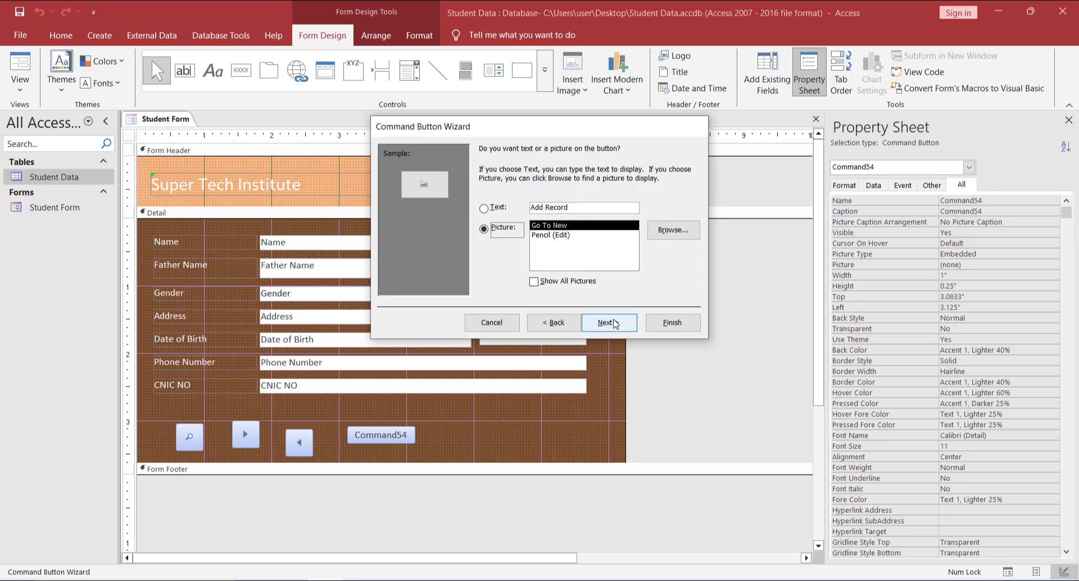
{"action": "left_click", "coordinate": [554, 236]}
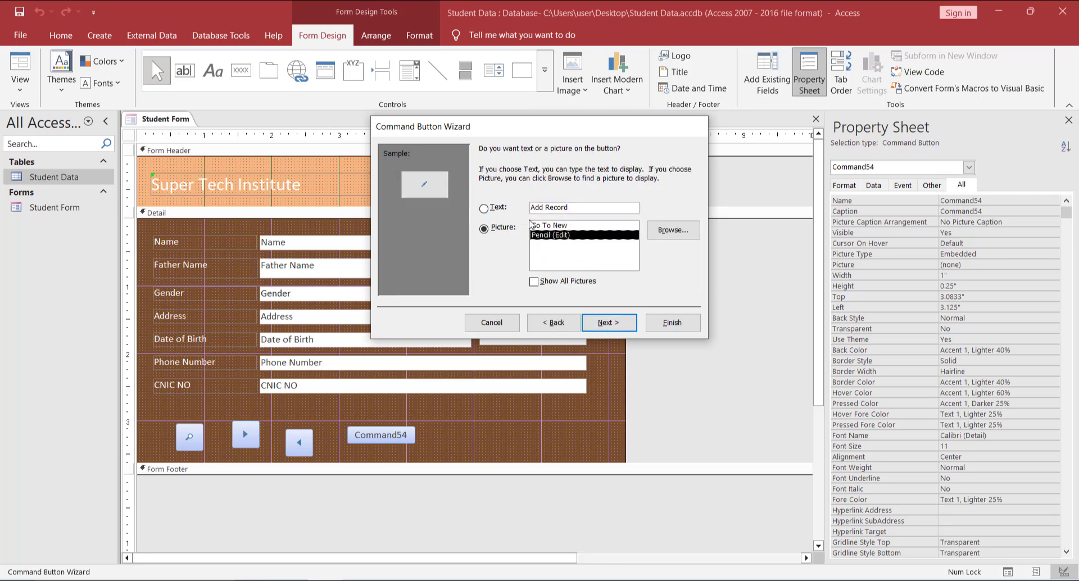
{"action": "left_click", "coordinate": [613, 321]}
{"action": "left_click", "coordinate": [673, 322]}
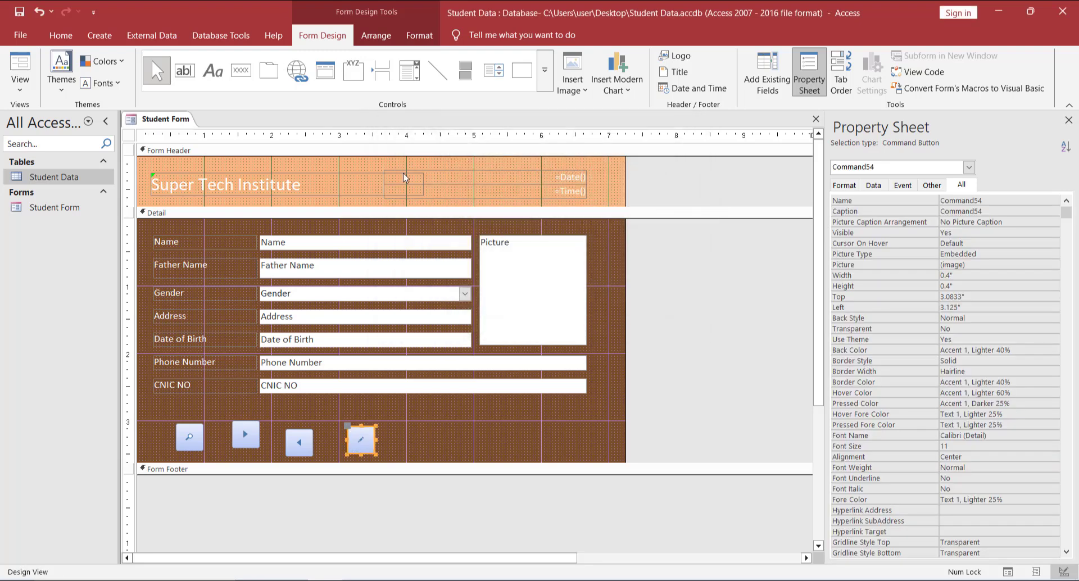
Step: Add a Print Record command button with the Printer picture beside the pencil button
{"action": "left_click", "coordinate": [250, 81]}
{"action": "left_click", "coordinate": [407, 427]}
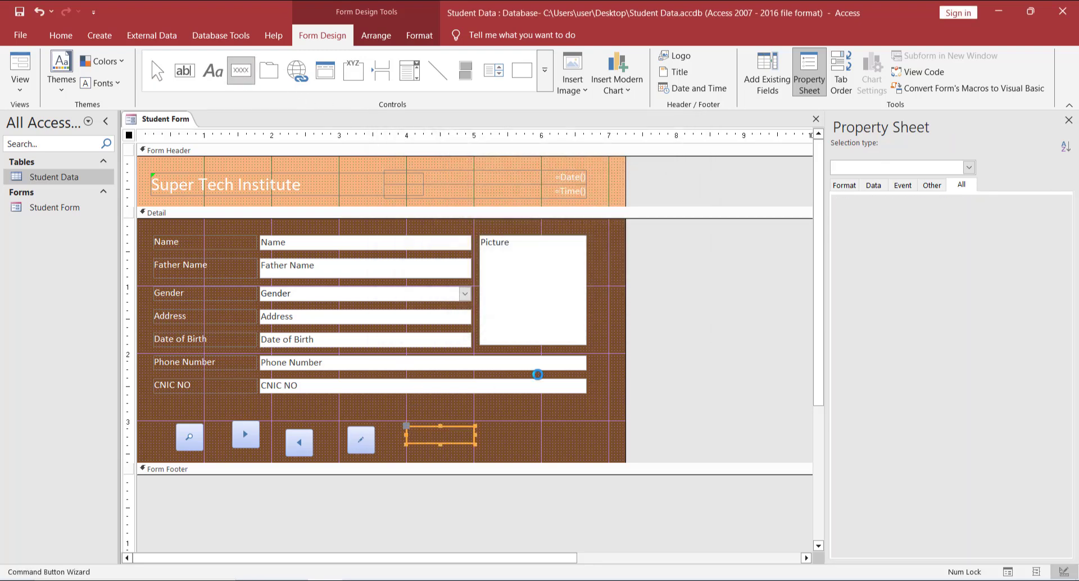
{"action": "left_click", "coordinate": [519, 227]}
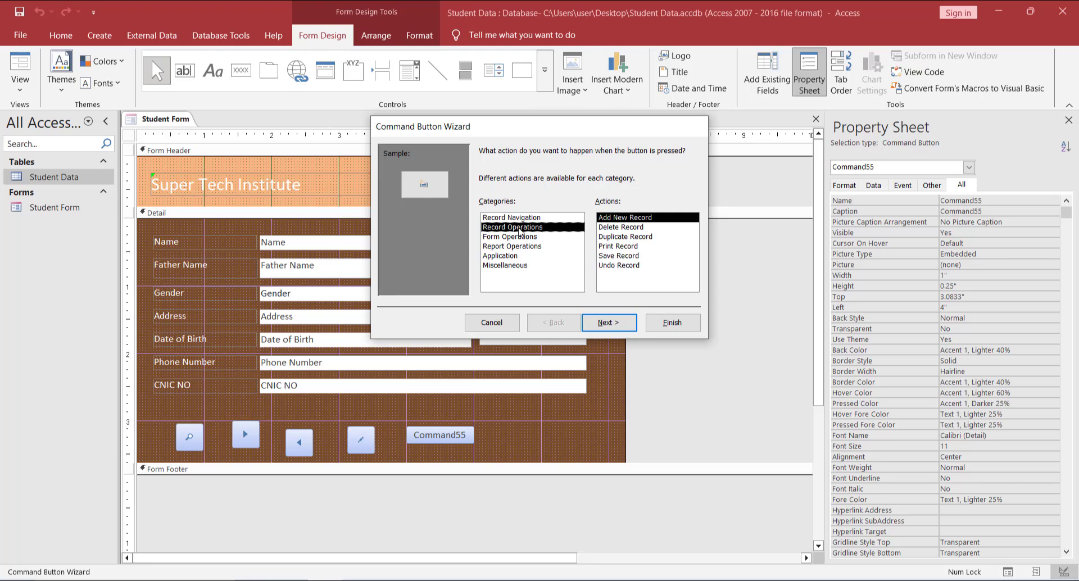
{"action": "left_click", "coordinate": [636, 248]}
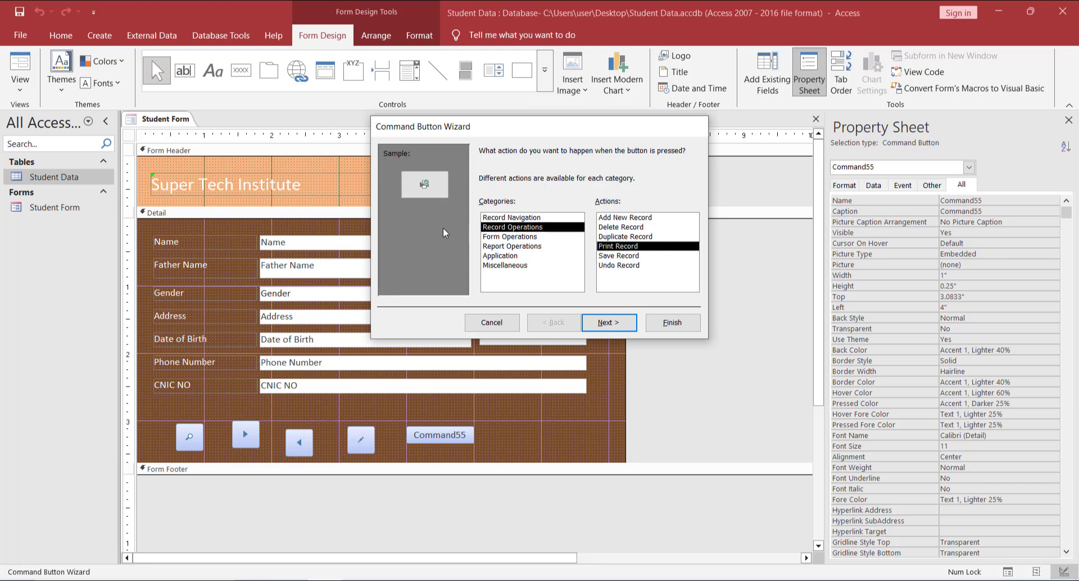
{"action": "left_click", "coordinate": [622, 324]}
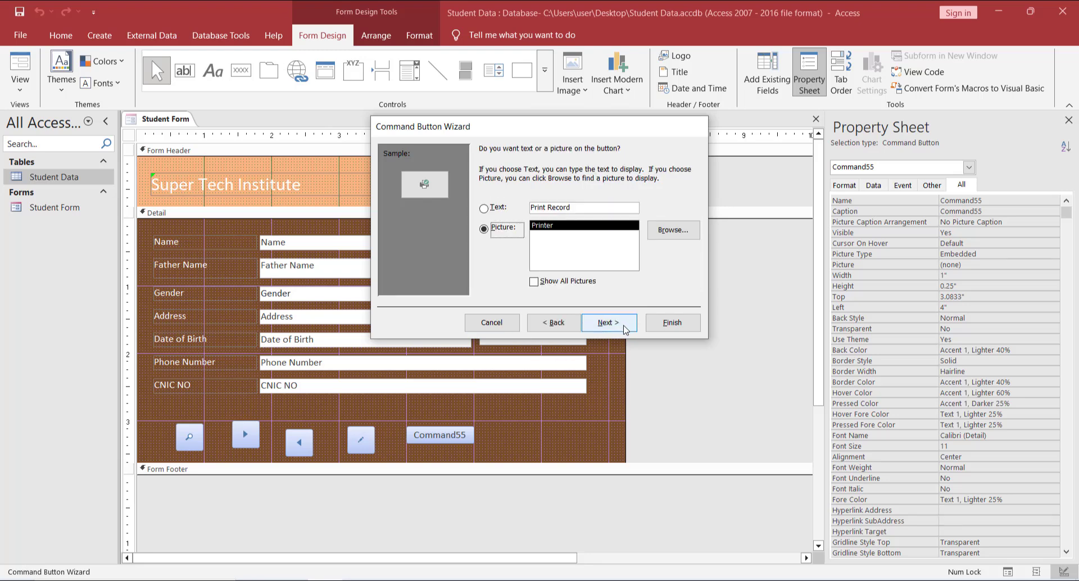
{"action": "left_click", "coordinate": [624, 325]}
{"action": "left_click", "coordinate": [674, 325]}
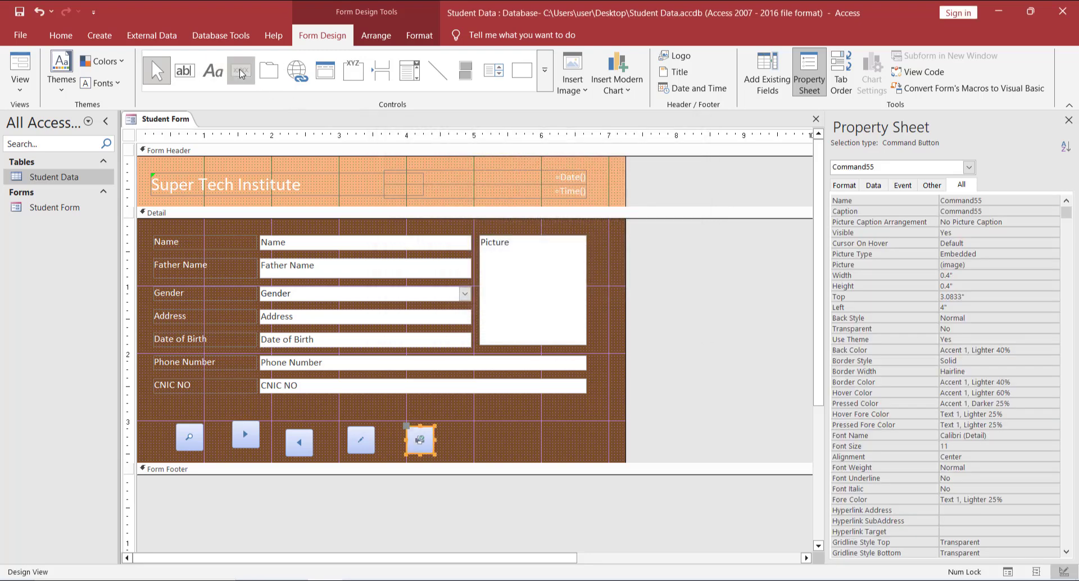
Step: Add a Close Form command button with the Stop picture beside the Print Record button
{"action": "left_click", "coordinate": [240, 73]}
{"action": "left_click", "coordinate": [475, 423]}
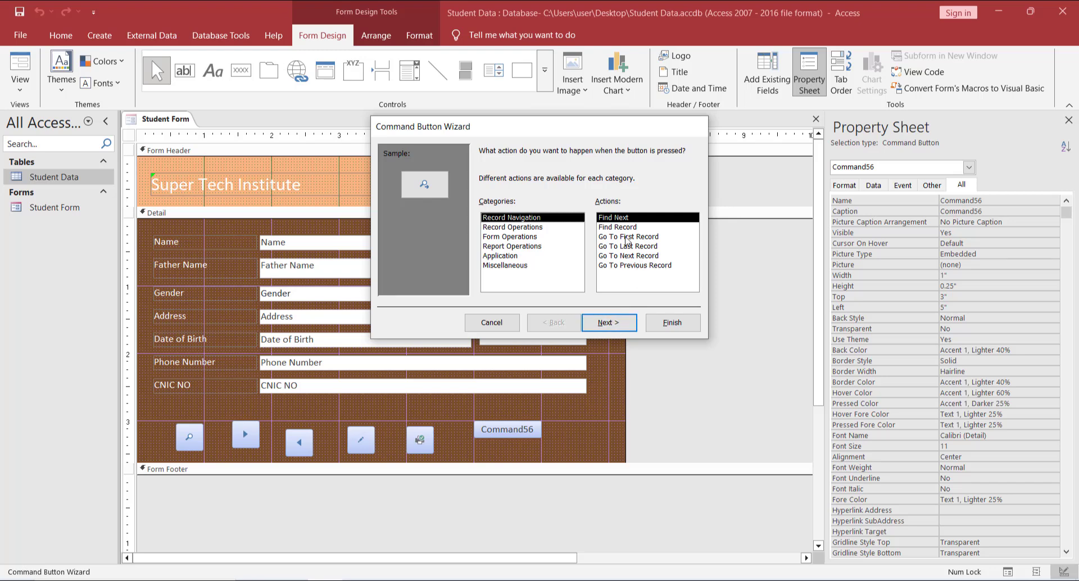
{"action": "left_click", "coordinate": [520, 228]}
{"action": "left_click", "coordinate": [511, 238]}
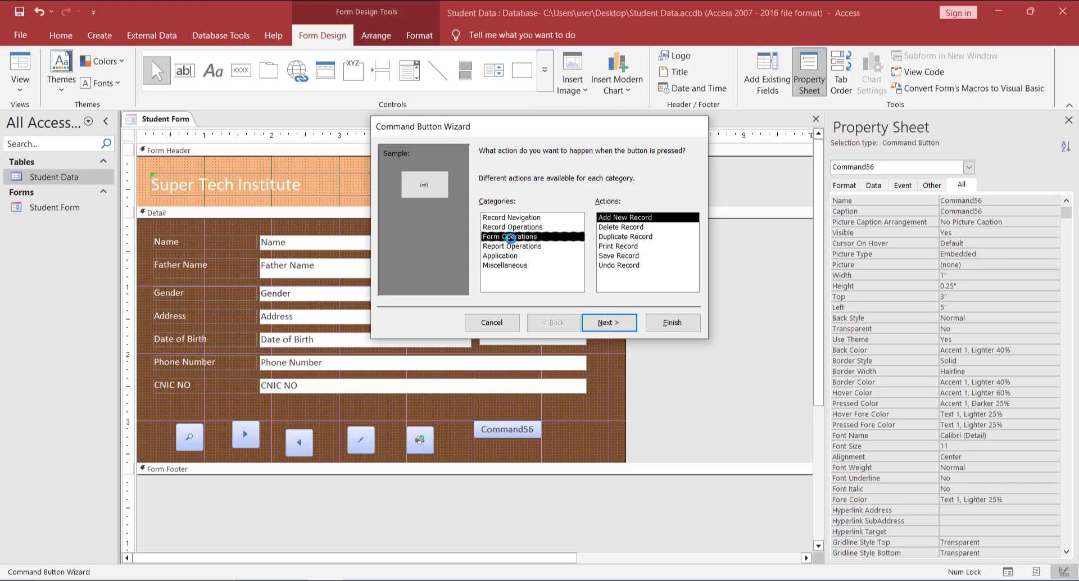
{"action": "left_click", "coordinate": [618, 227]}
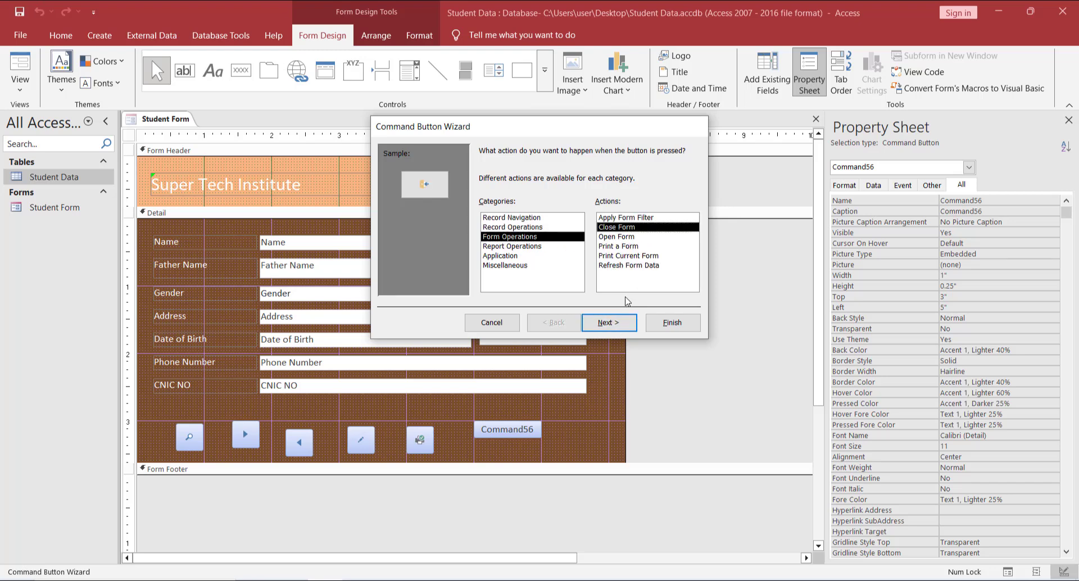
{"action": "left_click", "coordinate": [620, 323]}
{"action": "left_click", "coordinate": [546, 235]}
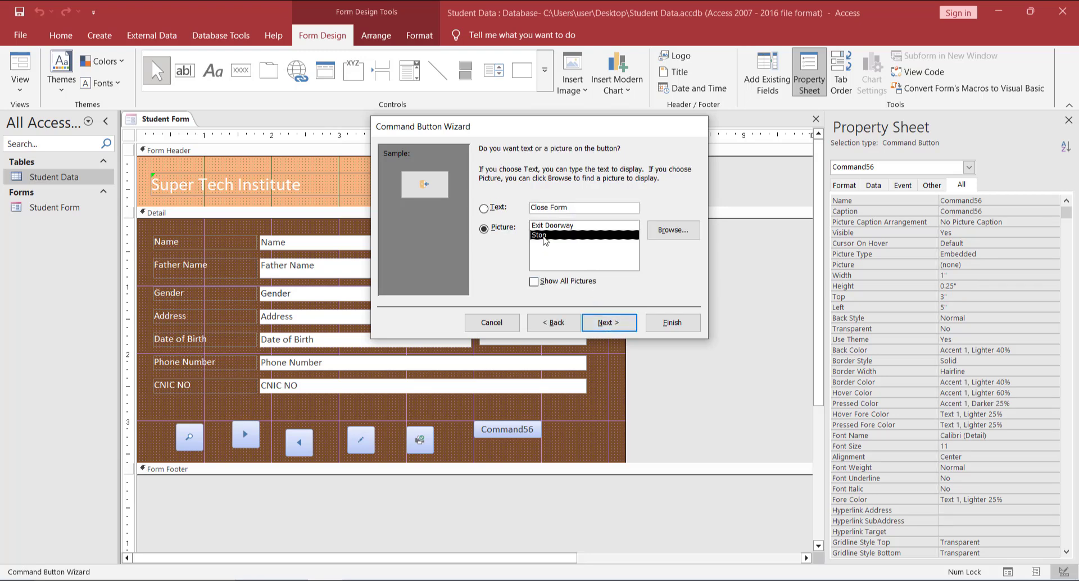
{"action": "left_click", "coordinate": [607, 318]}
{"action": "left_click", "coordinate": [672, 322]}
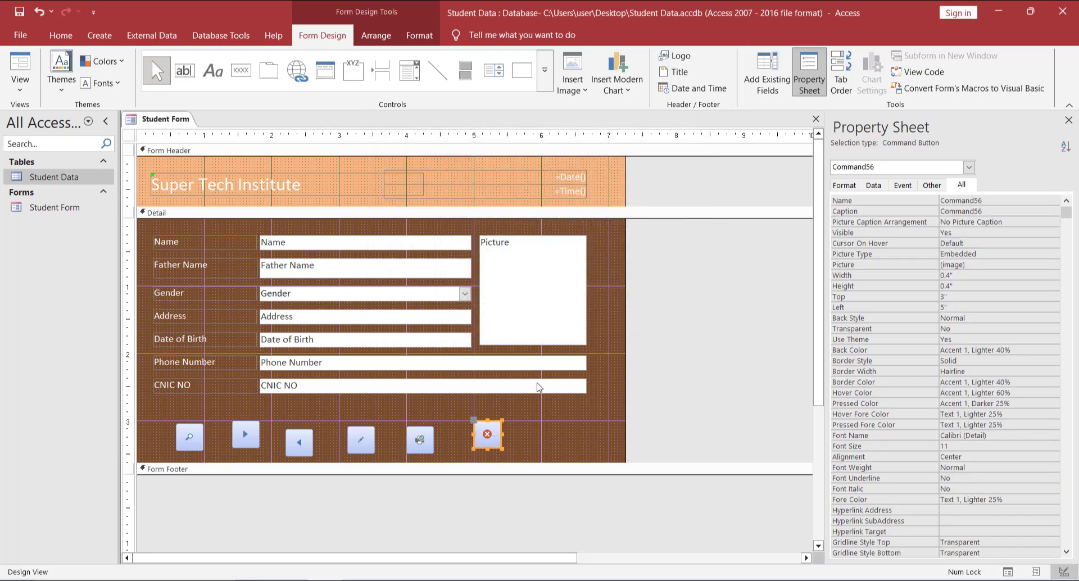
Step: Arrange all six command buttons in a tabular layout and place the row just below the CNIC NO field
{"action": "left_click_drag", "start_coordinate": [162, 414], "coordinate": [519, 437]}
{"action": "right_click", "coordinate": [485, 430]}
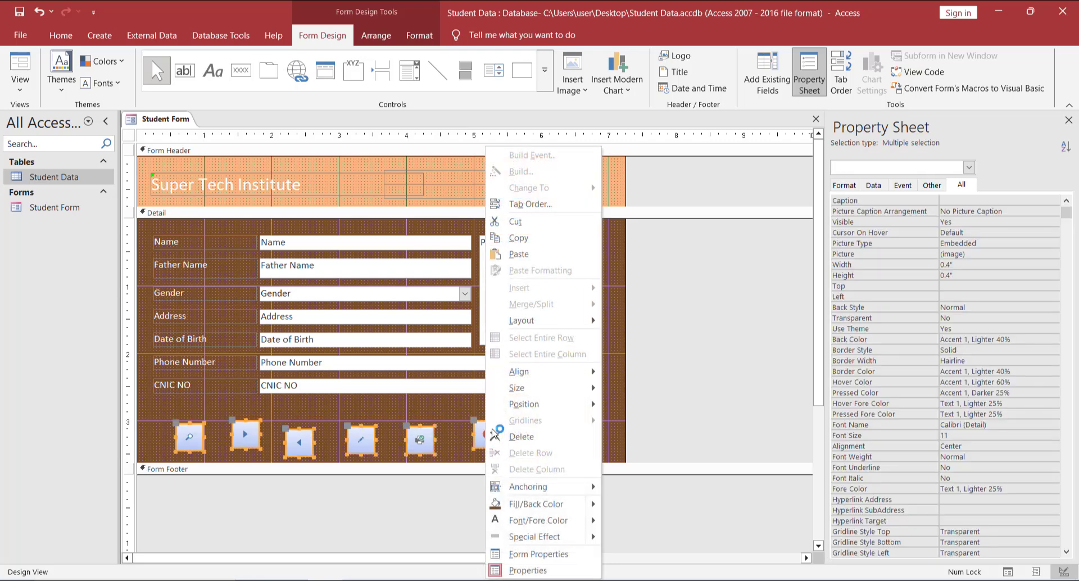
{"action": "mouse_move", "coordinate": [554, 329]}
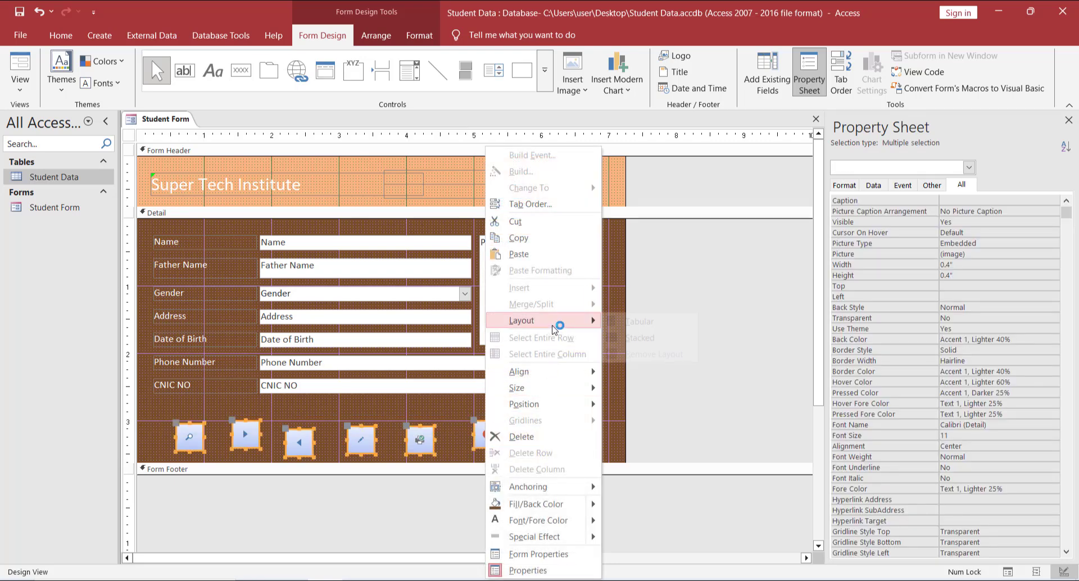
{"action": "left_click", "coordinate": [639, 322]}
{"action": "left_click_drag", "start_coordinate": [432, 438], "coordinate": [410, 423]}
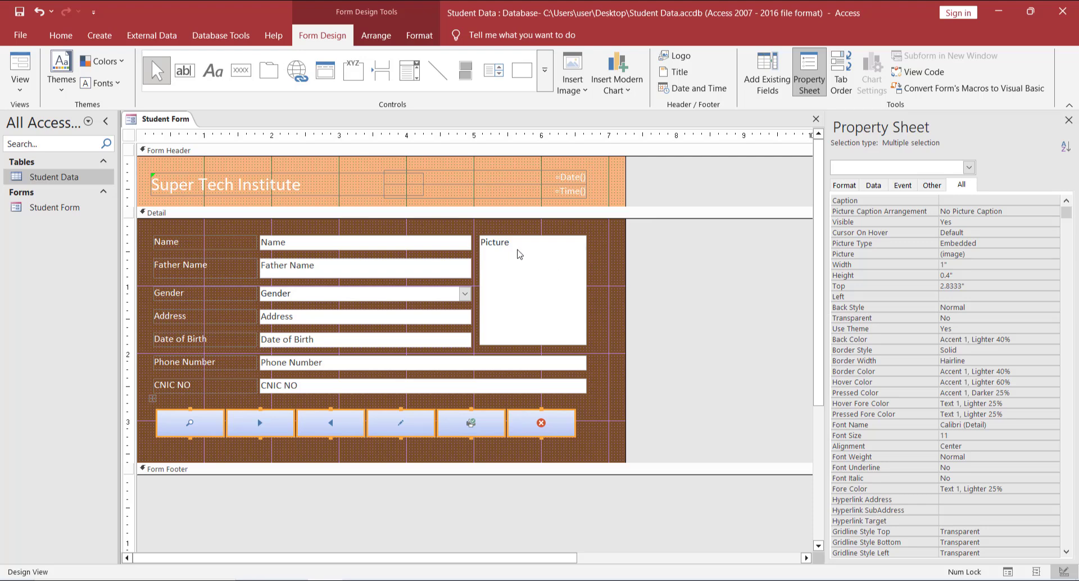
Step: Narrow the text fields and shift the Picture field left so they fit the width of the command button row
{"action": "left_click_drag", "start_coordinate": [470, 229], "coordinate": [509, 337]}
{"action": "left_click_drag", "start_coordinate": [611, 357], "coordinate": [574, 388]}
Step: Shift the header's date and time boxes left to 3.5417" and the Picture field right to 4.9167", matching the fields' right edge
{"action": "left_click_drag", "start_coordinate": [598, 171], "coordinate": [579, 214]}
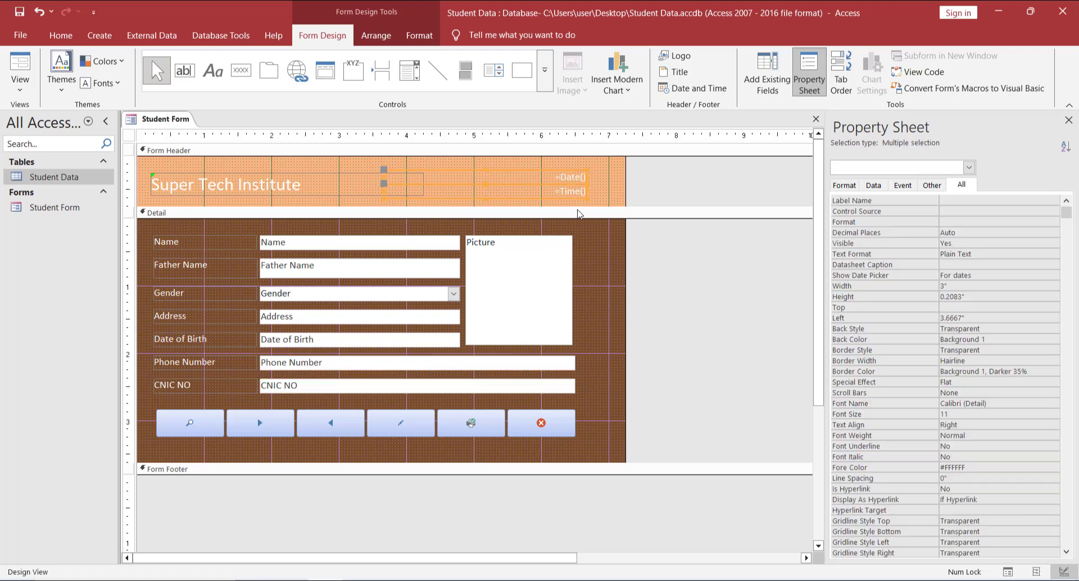
{"action": "key", "text": "Left"}
{"action": "key", "text": "Left"}
{"action": "key", "text": "Left"}
{"action": "key", "text": "Left"}
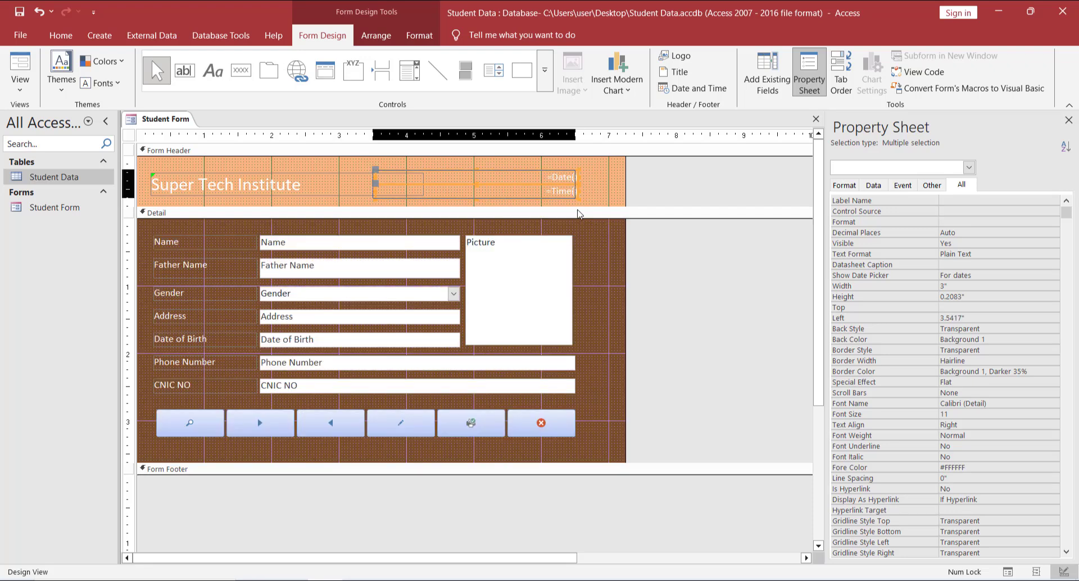
{"action": "left_click", "coordinate": [564, 307]}
{"action": "key", "text": "Right"}
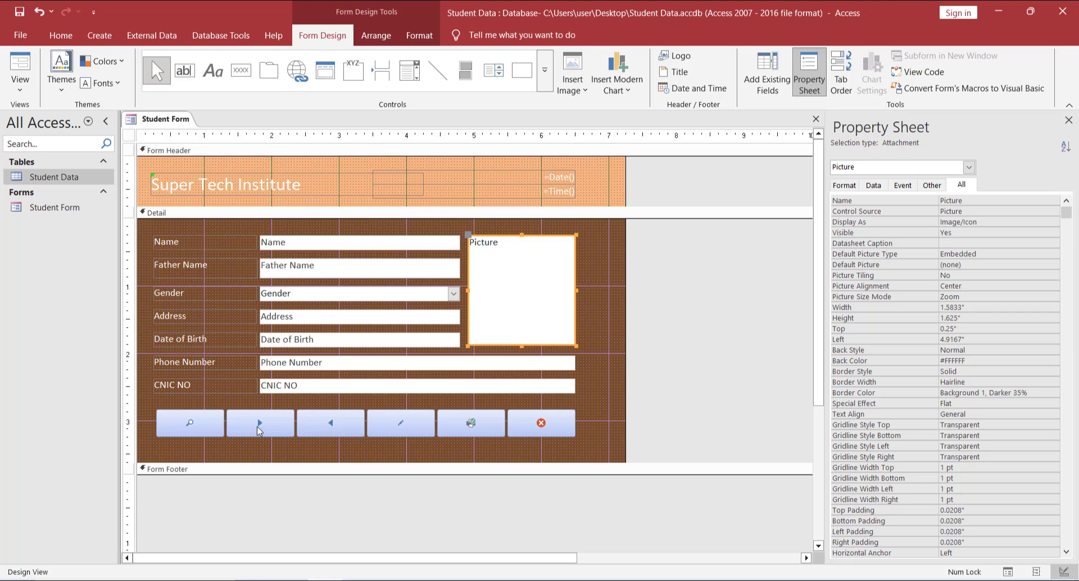
Step: Save the Student Form, show it in Form View and move its pop-up window toward the middle of the workspace
{"action": "right_click", "coordinate": [167, 120]}
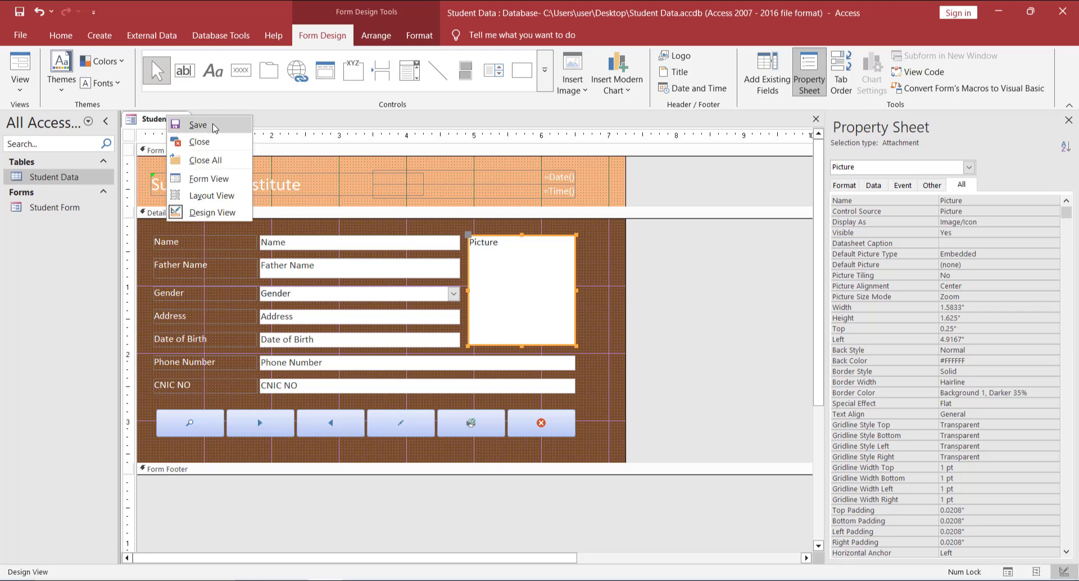
{"action": "left_click", "coordinate": [167, 120]}
{"action": "right_click", "coordinate": [168, 121]}
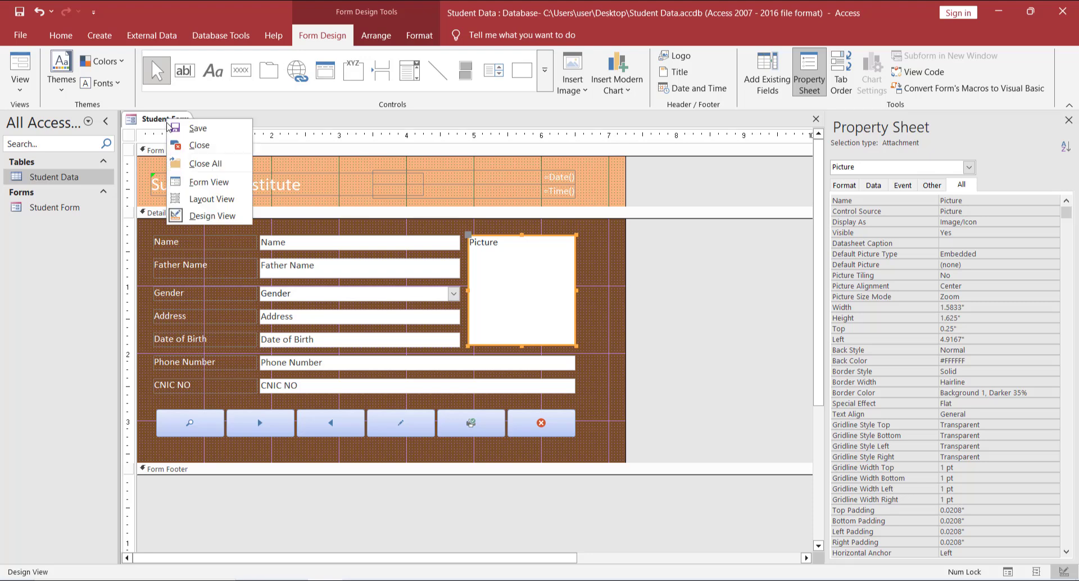
{"action": "left_click", "coordinate": [209, 182]}
{"action": "left_click_drag", "start_coordinate": [409, 142], "coordinate": [626, 151]}
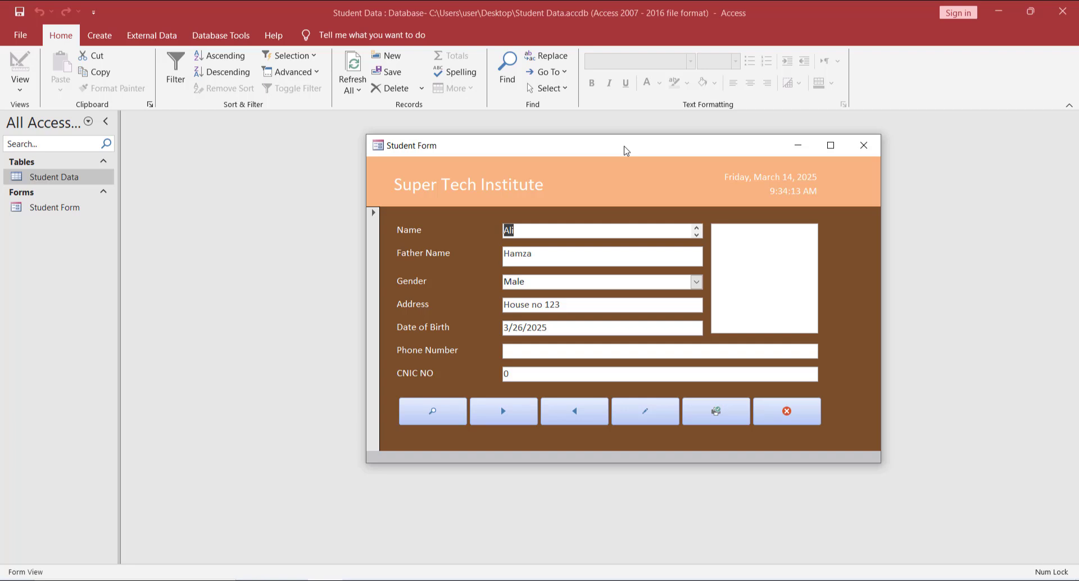
Step: Start a new record with the form's pencil command button and enter the student's name
{"action": "left_click", "coordinate": [647, 417]}
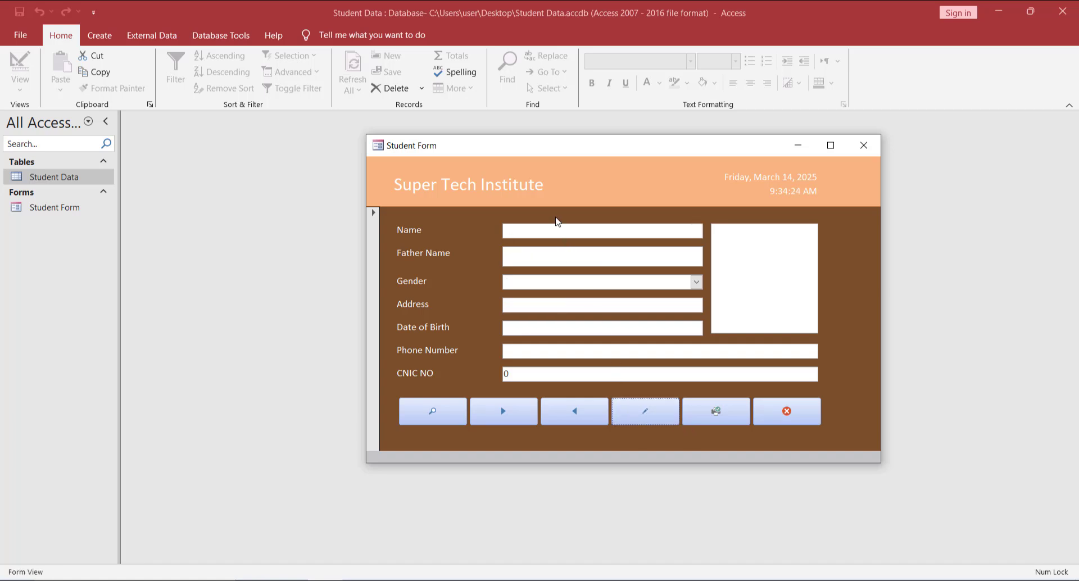
{"action": "left_click", "coordinate": [534, 232]}
{"action": "type", "text": "Khan"}
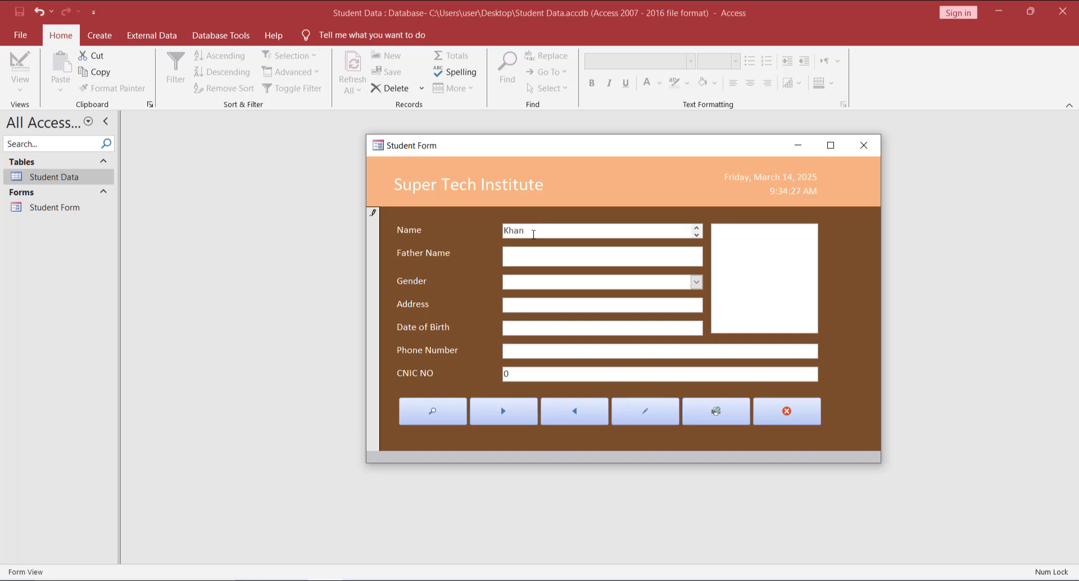